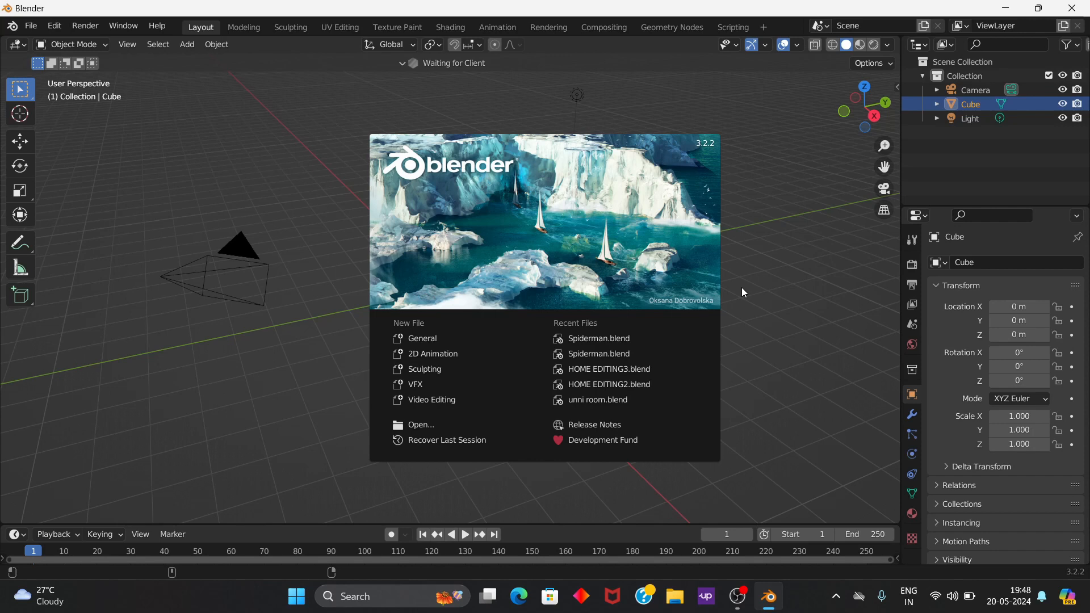
Step: Dismiss the splash screen and delete the default camera, cube and light from the scene
{"action": "left_click", "coordinate": [786, 289]}
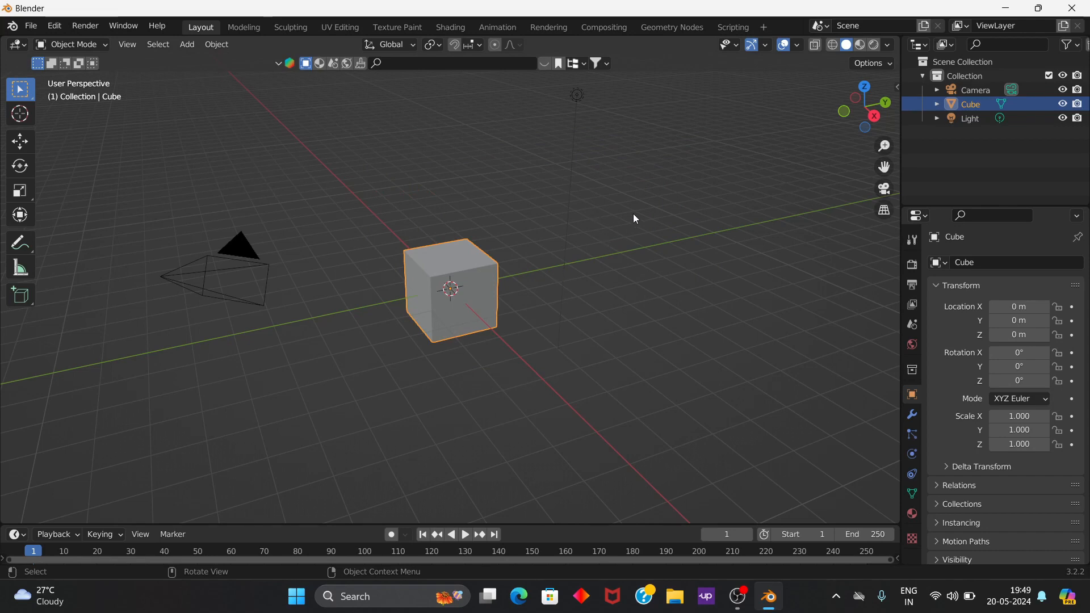
{"action": "left_click_drag", "start_coordinate": [681, 175], "coordinate": [171, 394]}
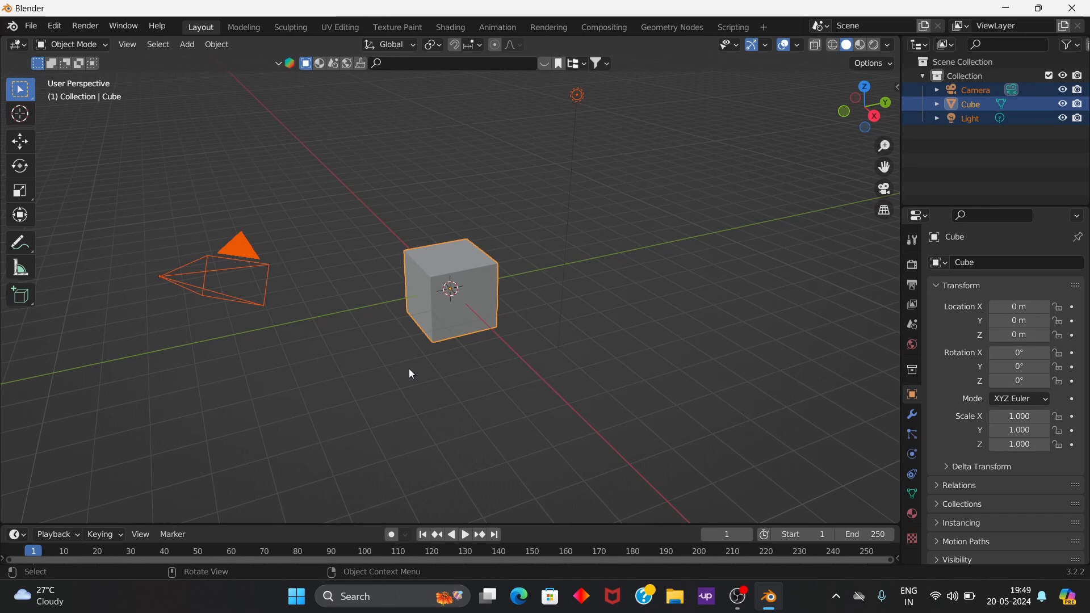
{"action": "key", "text": "Delete"}
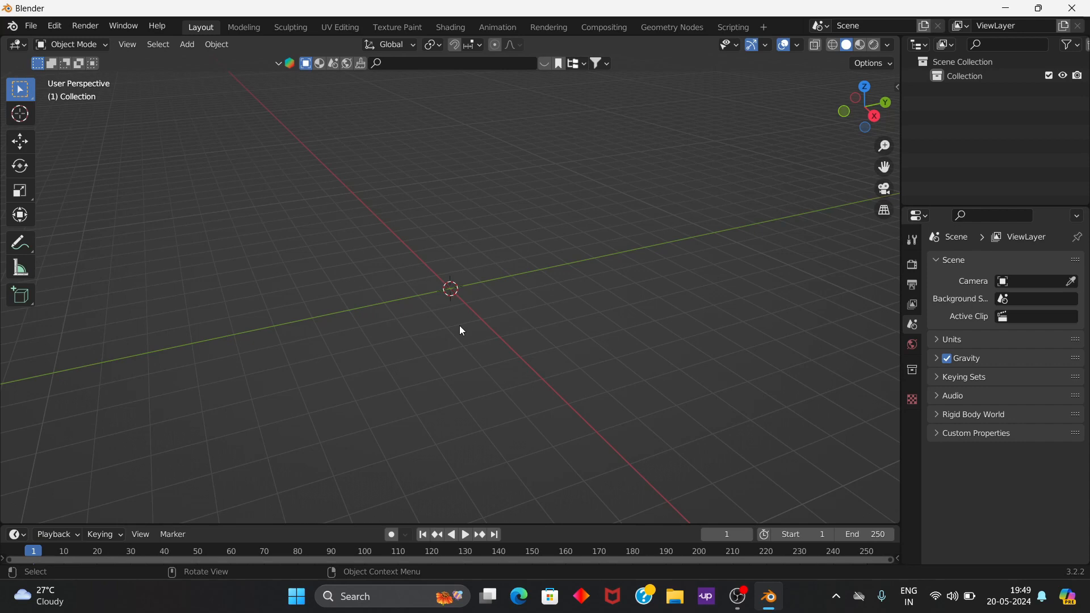
Step: Add a plane mesh at the world origin
{"action": "key", "text": "shift+a"}
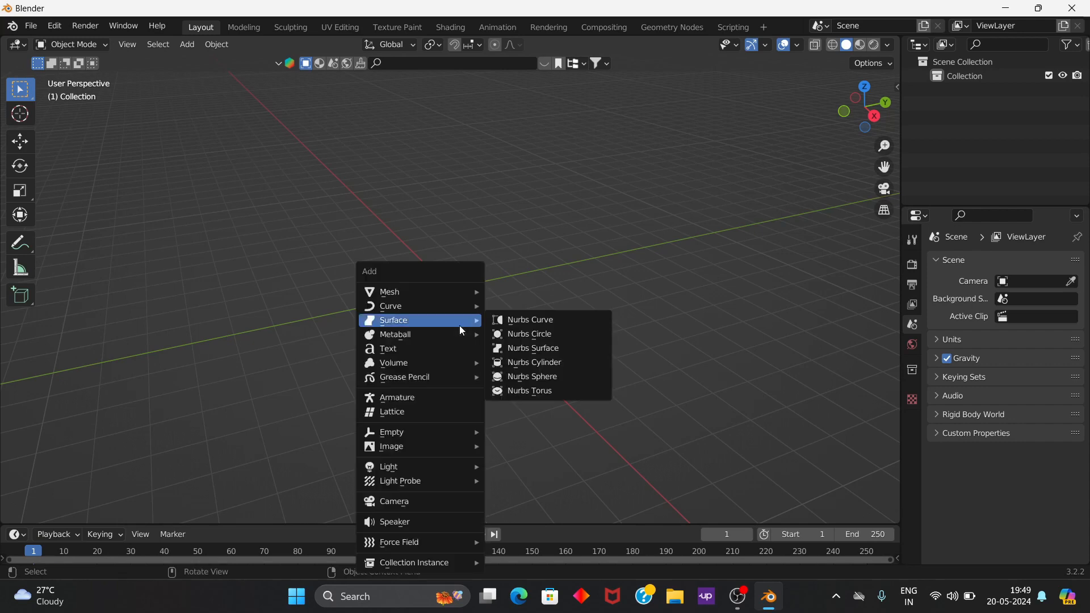
{"action": "mouse_move", "coordinate": [462, 291]}
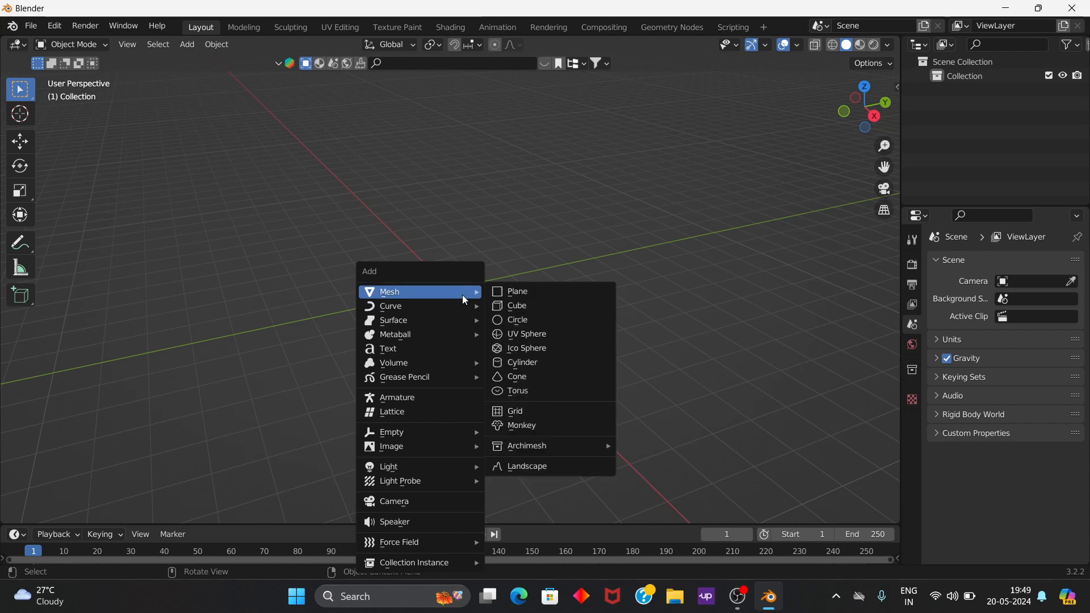
{"action": "left_click", "coordinate": [524, 293]}
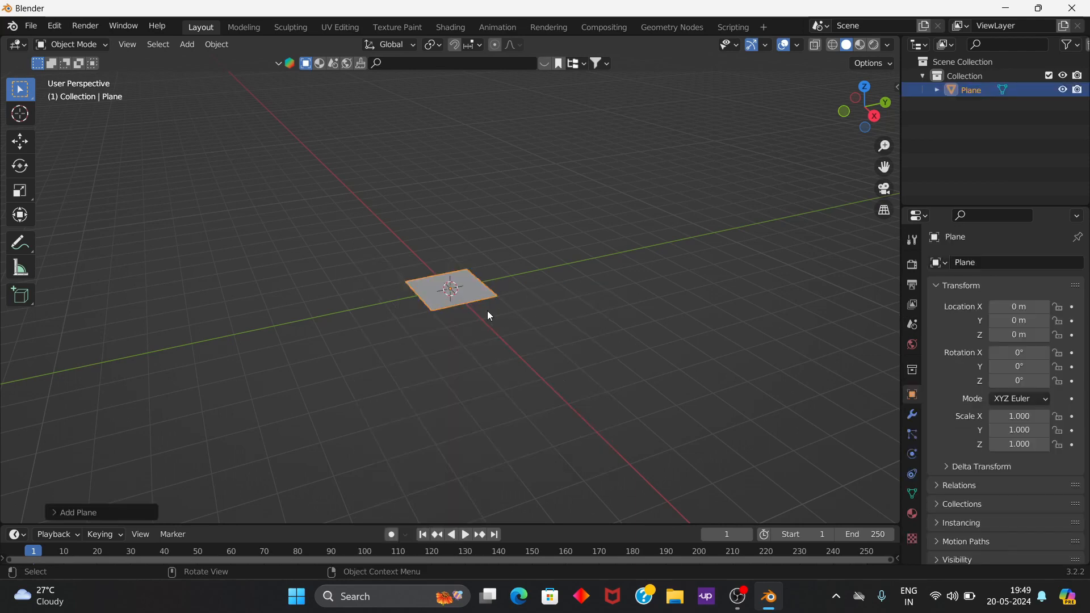
{"action": "middle_click_drag", "start_coordinate": [466, 309], "coordinate": [445, 357]}
{"action": "scroll", "coordinate": [443, 322], "scroll_direction": "up", "scroll_amount": 3}
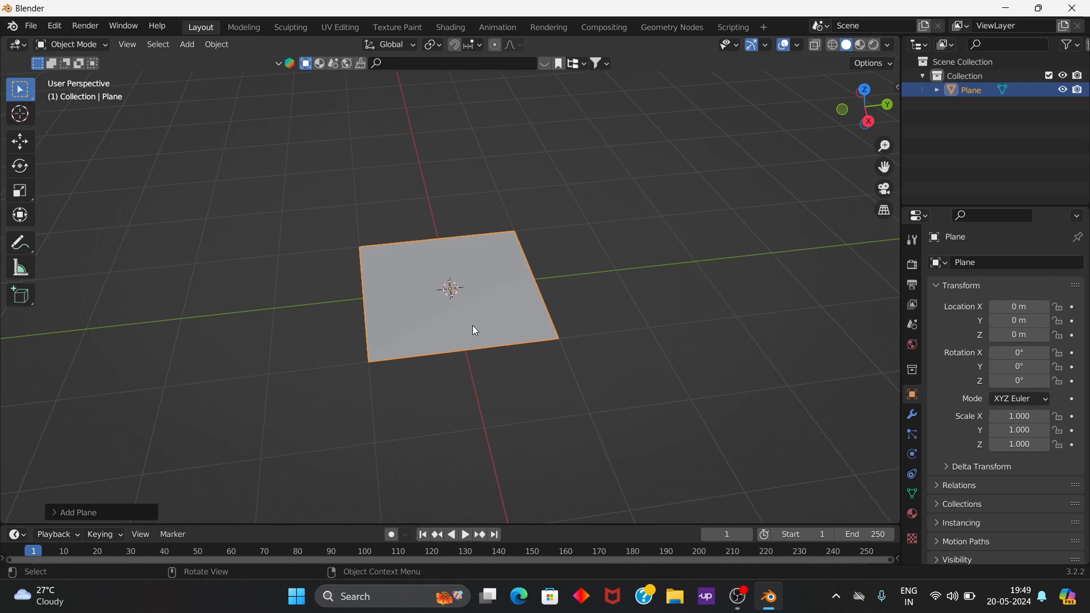
Step: Try moving the plane freely and constrained to the X, Y and Z axes
{"action": "key", "text": "g"}
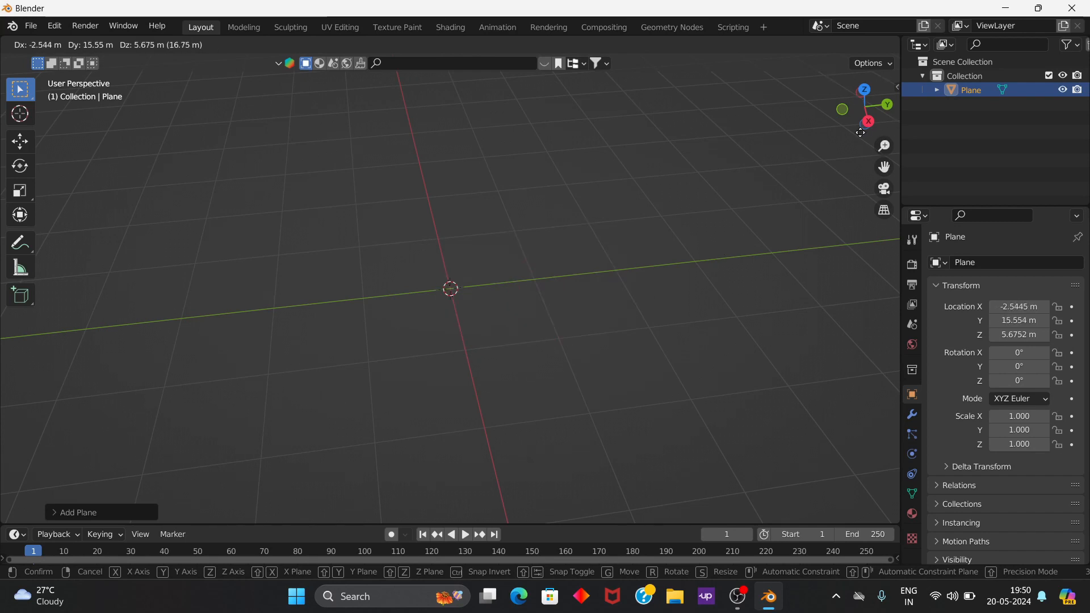
{"action": "key", "text": "Escape"}
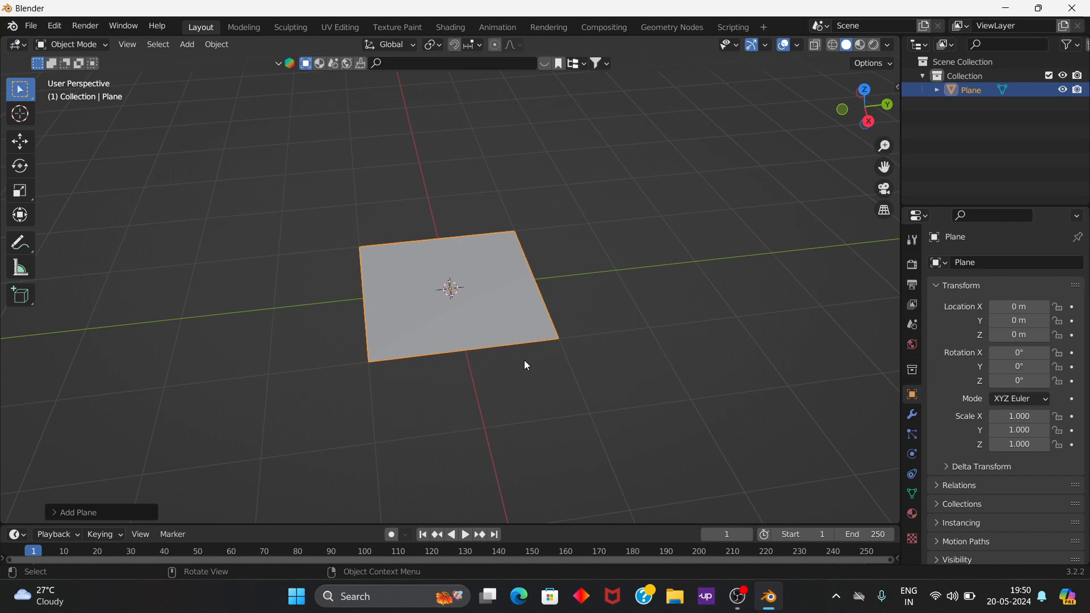
{"action": "key", "text": "g"}
{"action": "key", "text": "x"}
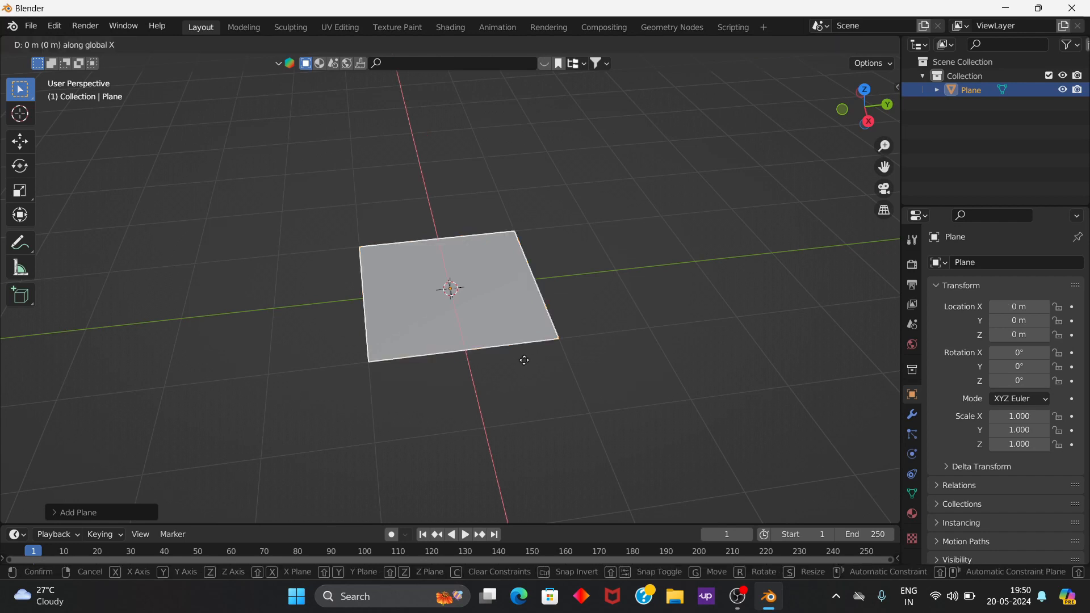
{"action": "key", "text": "y"}
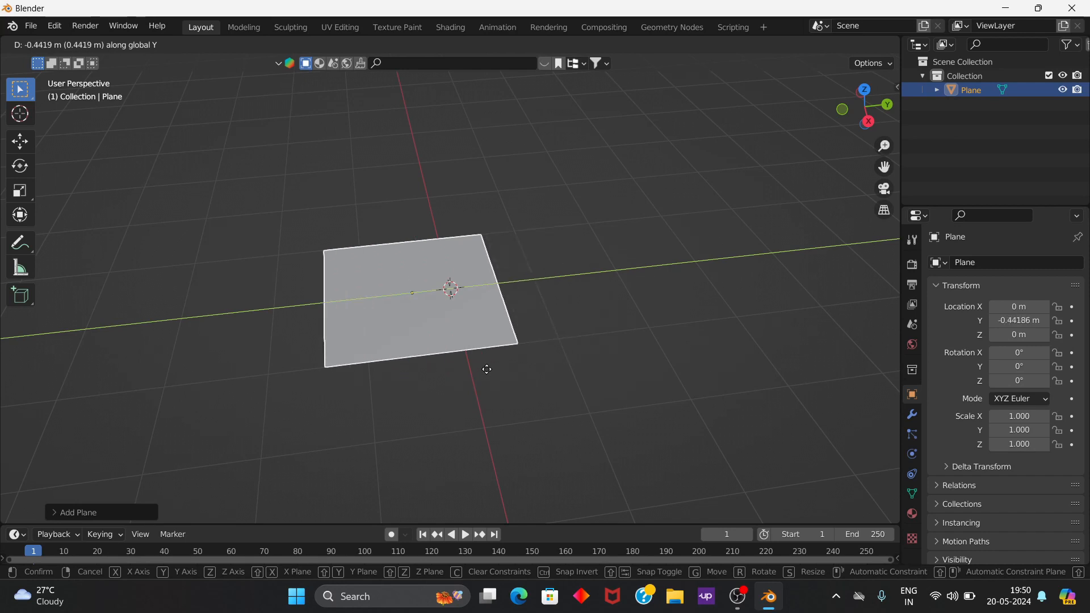
{"action": "key", "text": "z"}
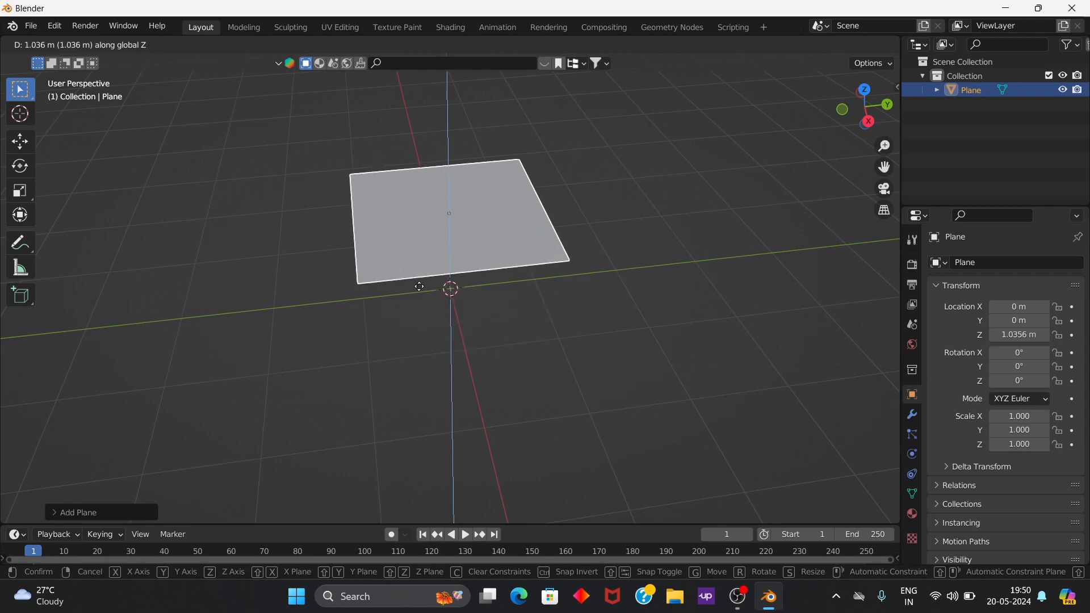
{"action": "right_click", "coordinate": [423, 368]}
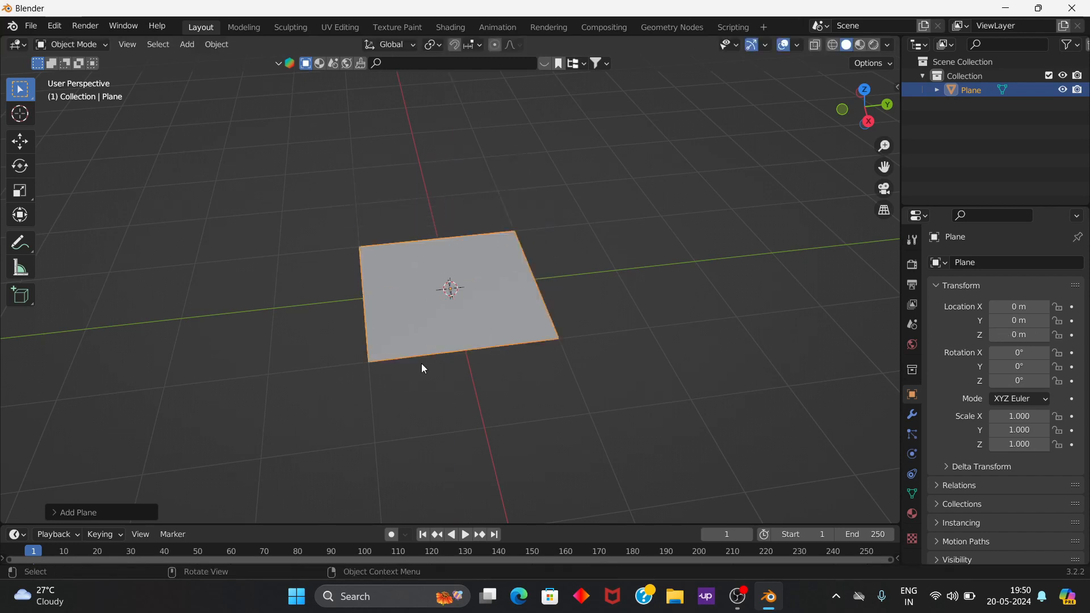
Step: Try scaling the plane uniformly and along the X, Y and Z axes
{"action": "key", "text": "s"}
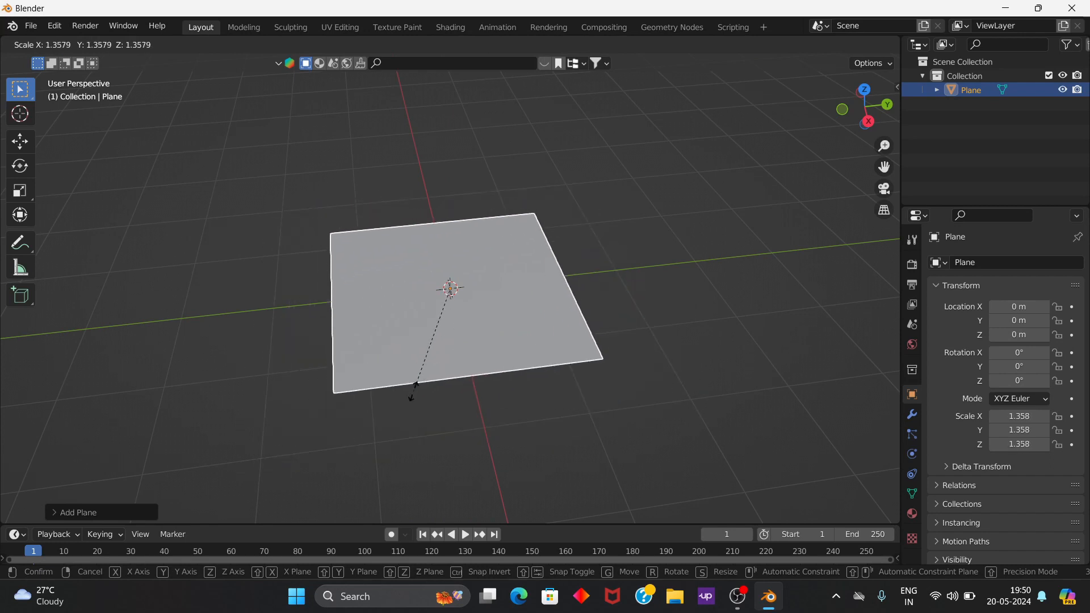
{"action": "key", "text": "x"}
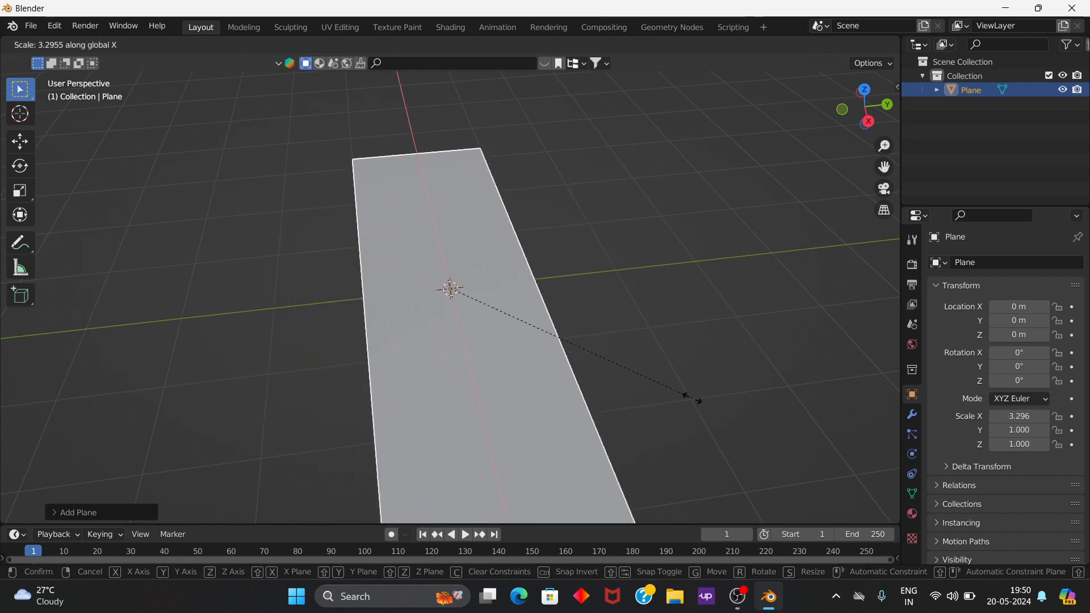
{"action": "key", "text": "y"}
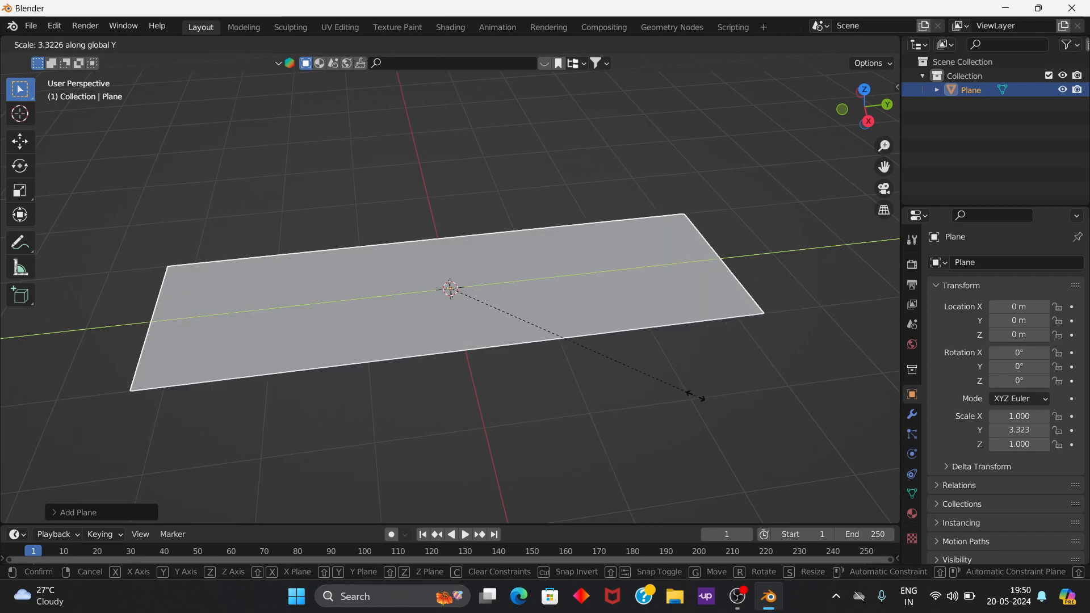
{"action": "key", "text": "z"}
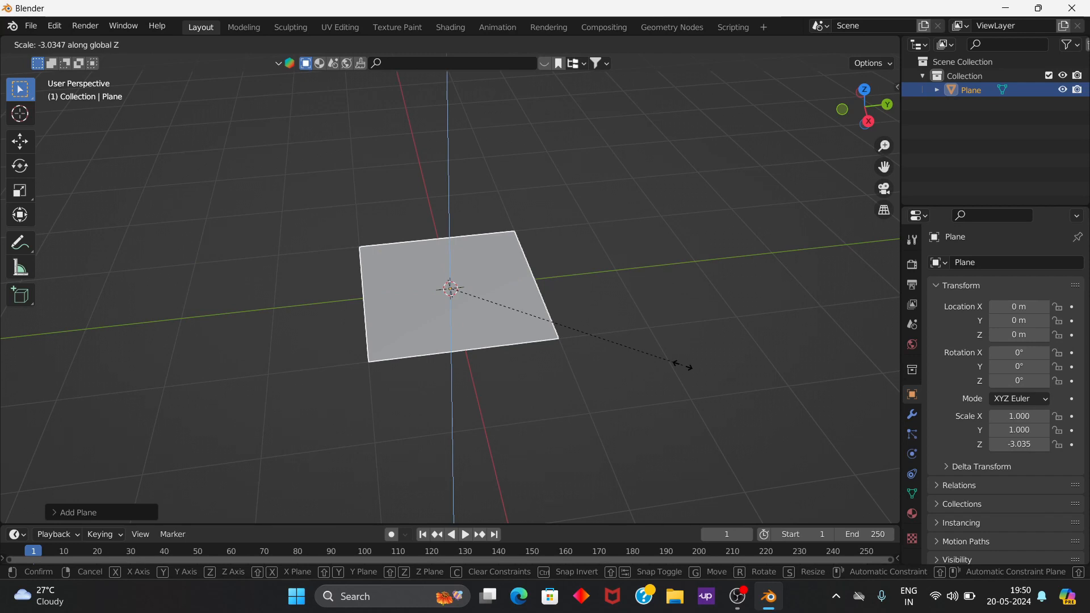
{"action": "right_click", "coordinate": [683, 367]}
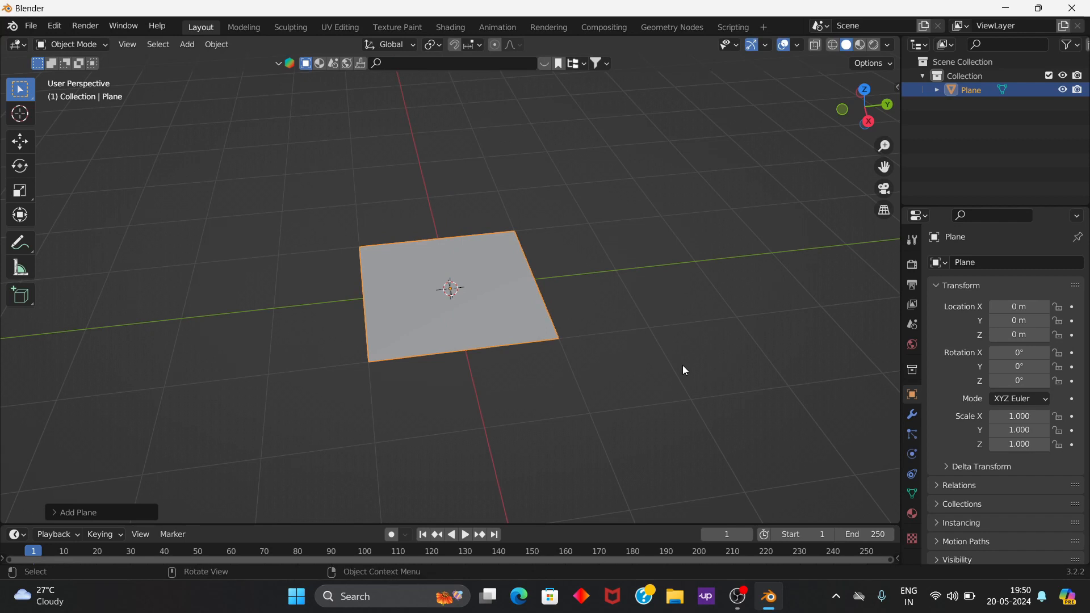
Step: Add a cube, try scaling it along the Z axis, and undo the cube's addition
{"action": "key", "text": "shift+a"}
{"action": "mouse_move", "coordinate": [680, 306]}
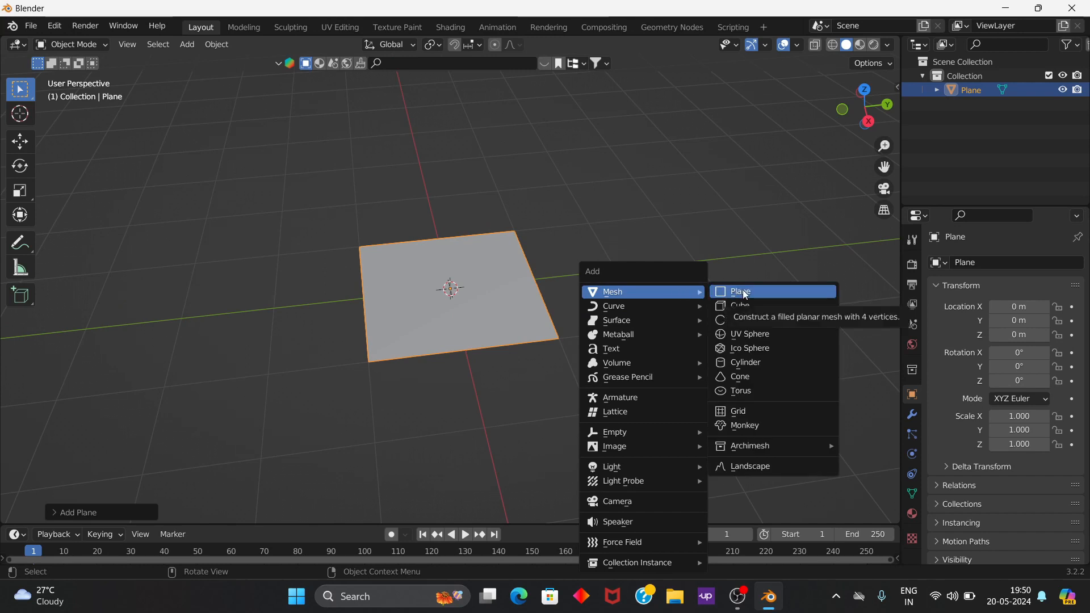
{"action": "left_click", "coordinate": [761, 305]}
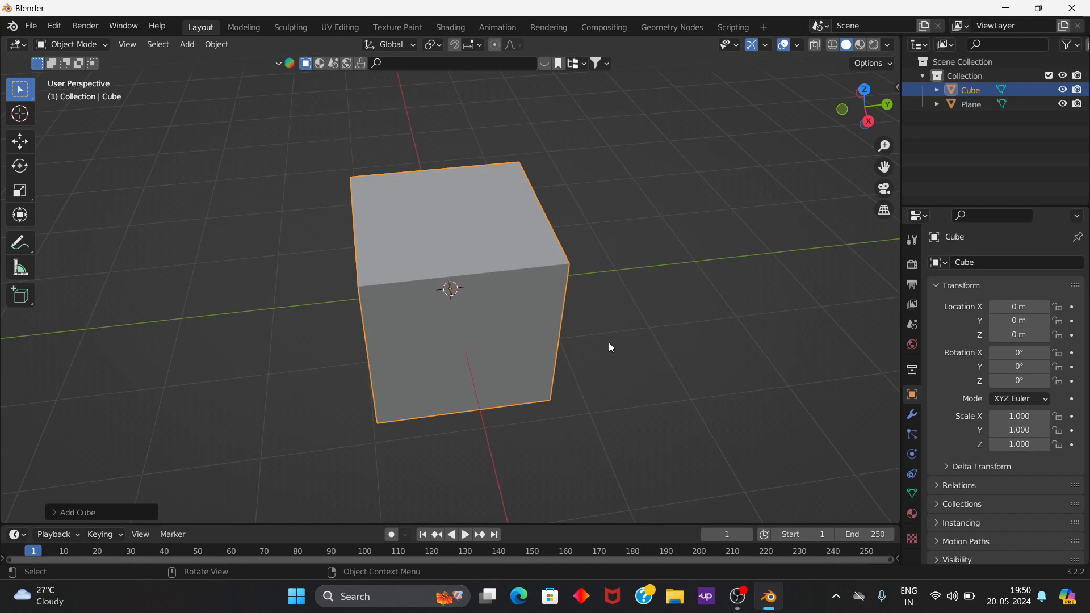
{"action": "key", "text": "s"}
{"action": "key", "text": "z"}
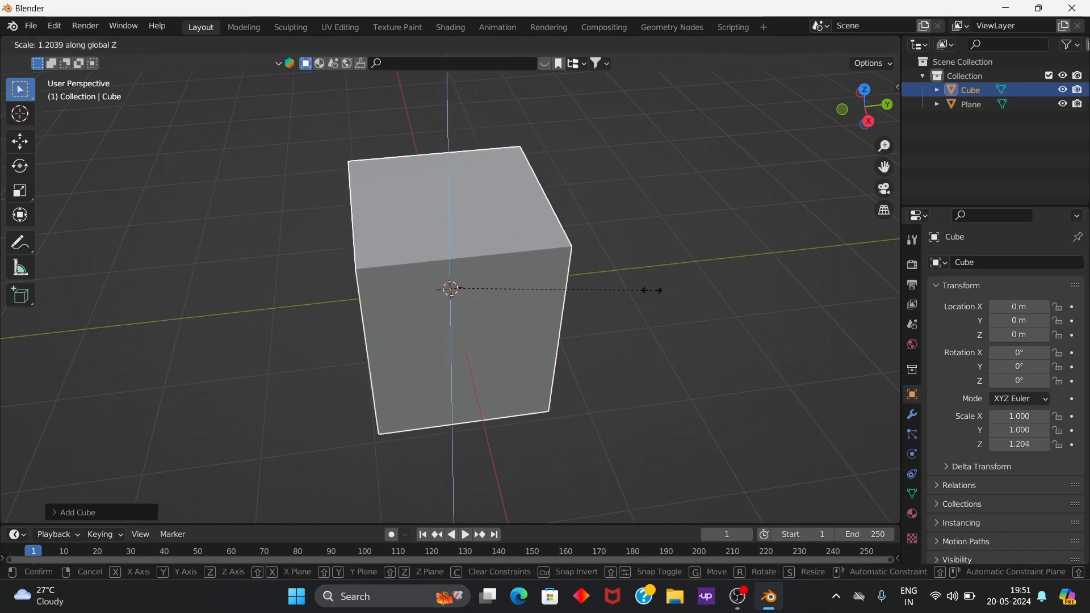
{"action": "key", "text": "Escape"}
{"action": "key", "text": "ctrl+z"}
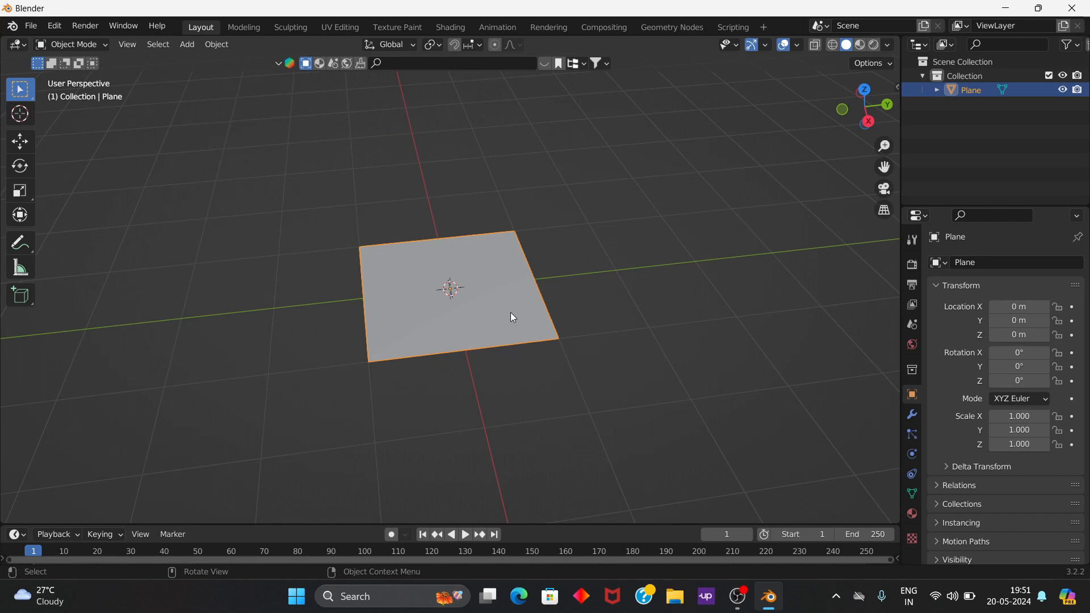
Step: Stretch the plane along the X axis to a scale of about 2.03 in the top orthographic view
{"action": "key", "text": "KP_1"}
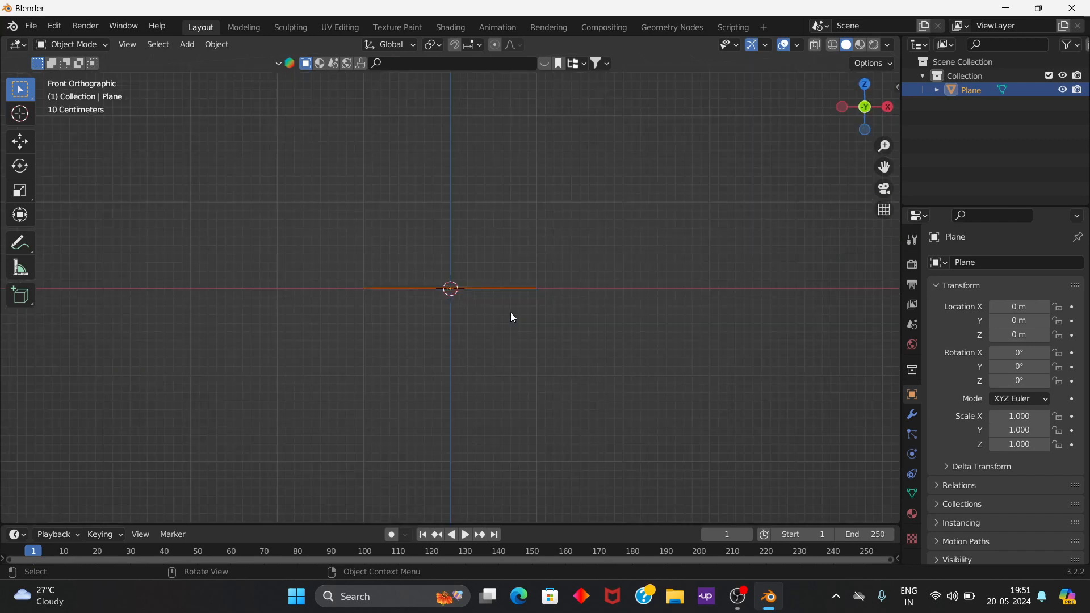
{"action": "key", "text": "KP_7"}
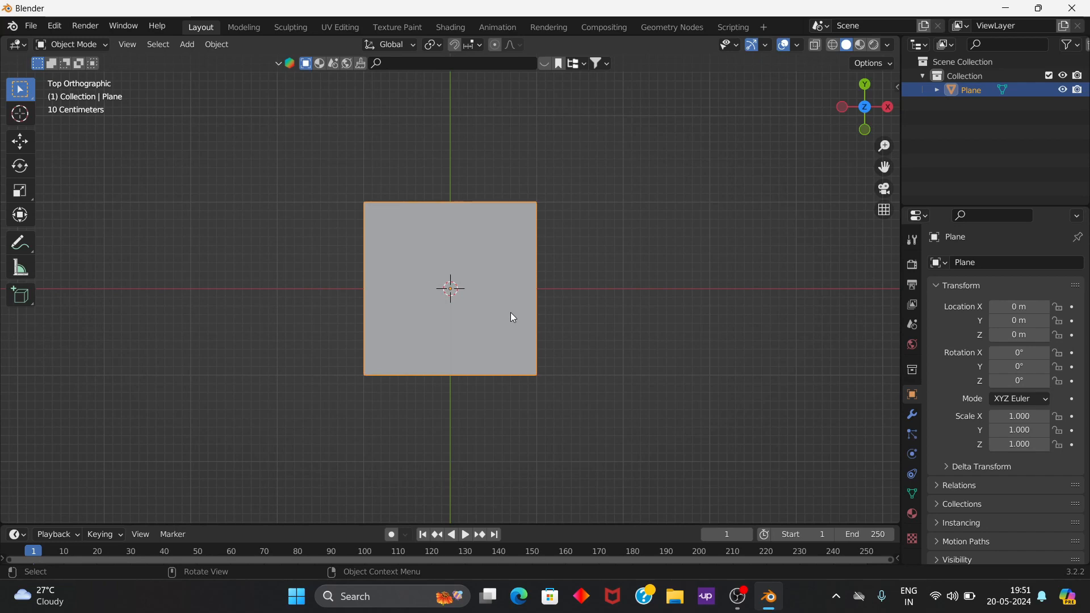
{"action": "key", "text": "KP_3"}
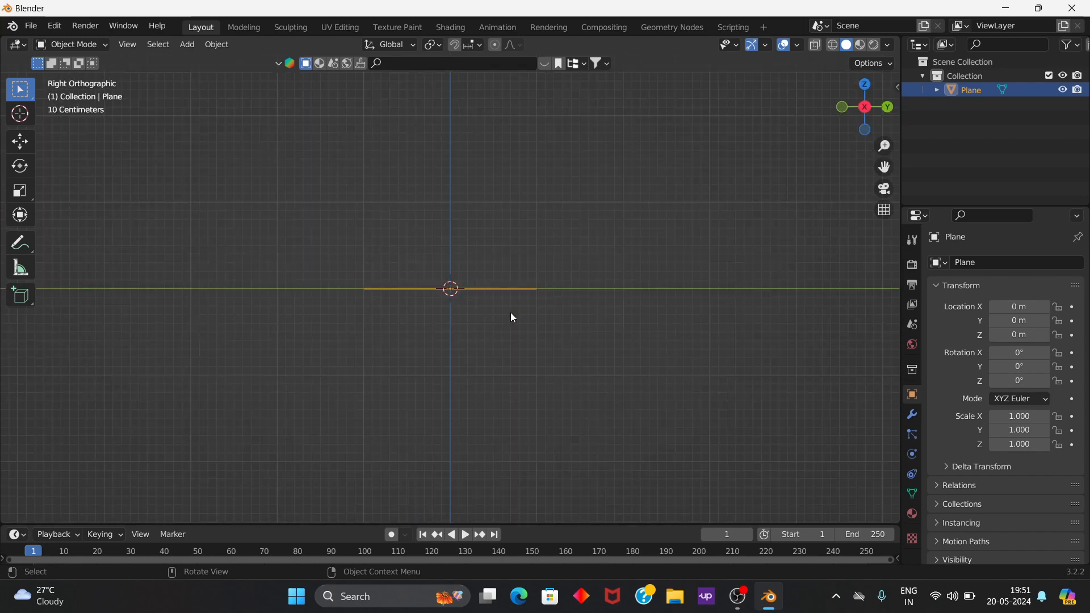
{"action": "middle_click_drag", "start_coordinate": [477, 314], "coordinate": [473, 400]}
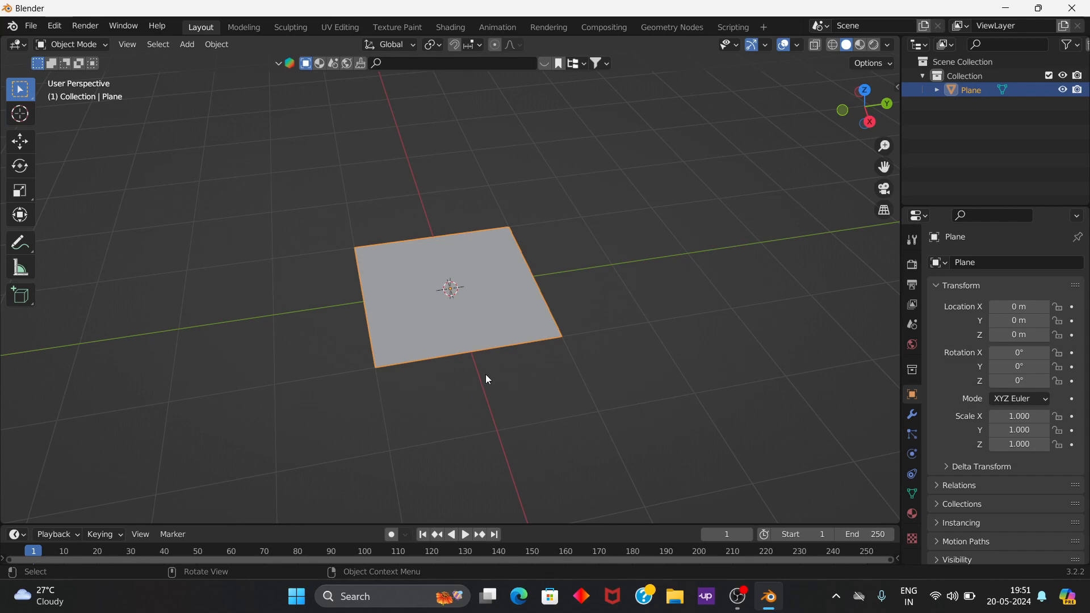
{"action": "mouse_move", "coordinate": [507, 383]}
{"action": "middle_mouse_down"}
{"action": "mouse_move", "coordinate": [477, 334]}
{"action": "mouse_move", "coordinate": [484, 362]}
{"action": "mouse_move", "coordinate": [517, 366]}
{"action": "middle_mouse_up"}
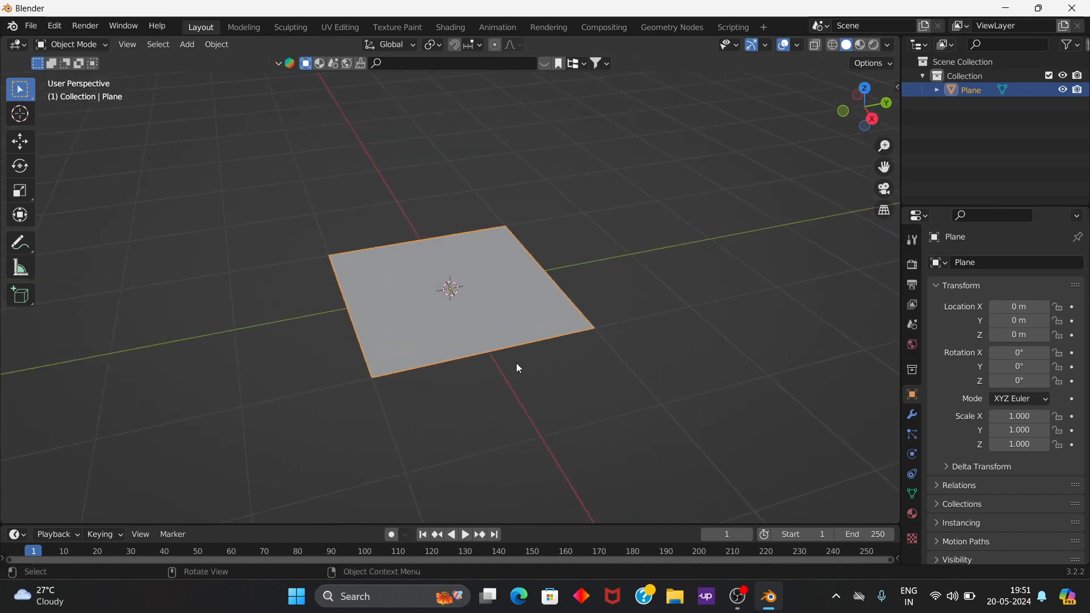
{"action": "key", "text": "KP_7"}
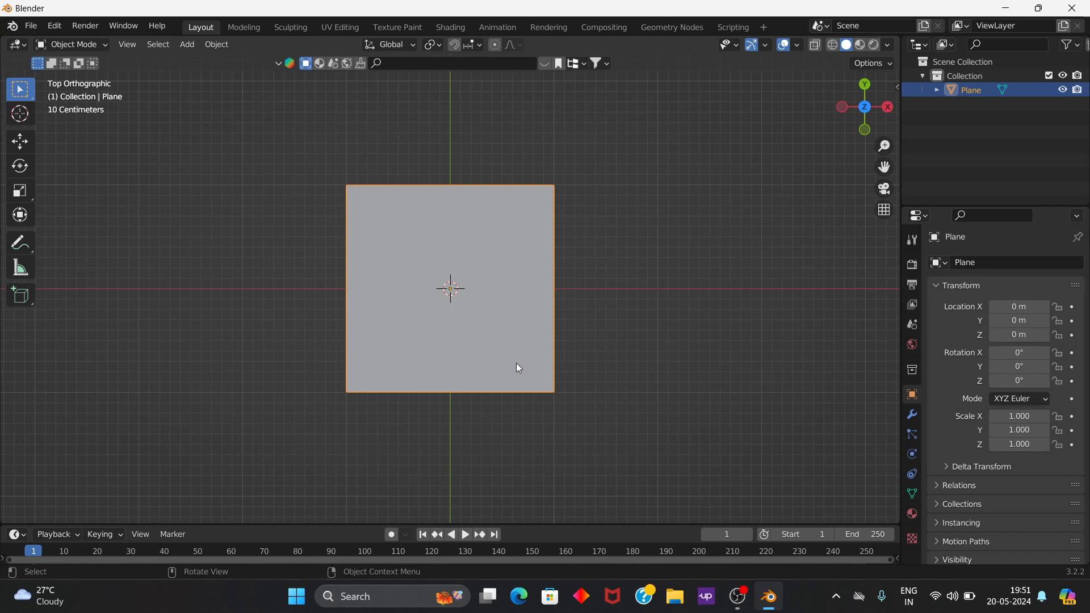
{"action": "key", "text": "s"}
{"action": "key", "text": "x"}
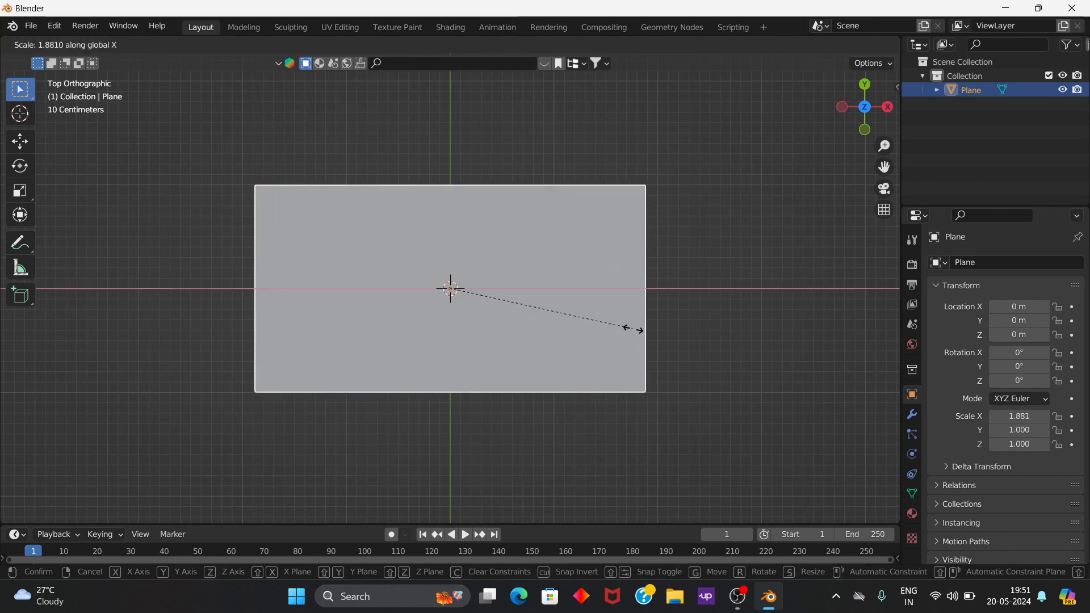
{"action": "left_click", "coordinate": [648, 325]}
Step: Rotate the stretched plane 90 degrees about the X axis so it stands upright
{"action": "middle_click_drag", "start_coordinate": [635, 428], "coordinate": [637, 285]}
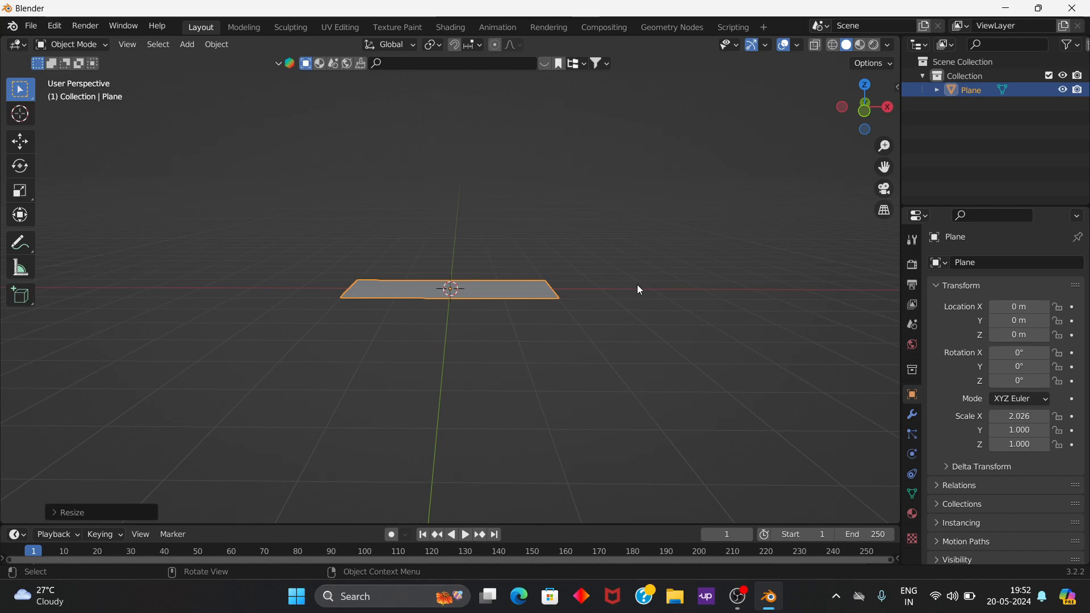
{"action": "key", "text": "r"}
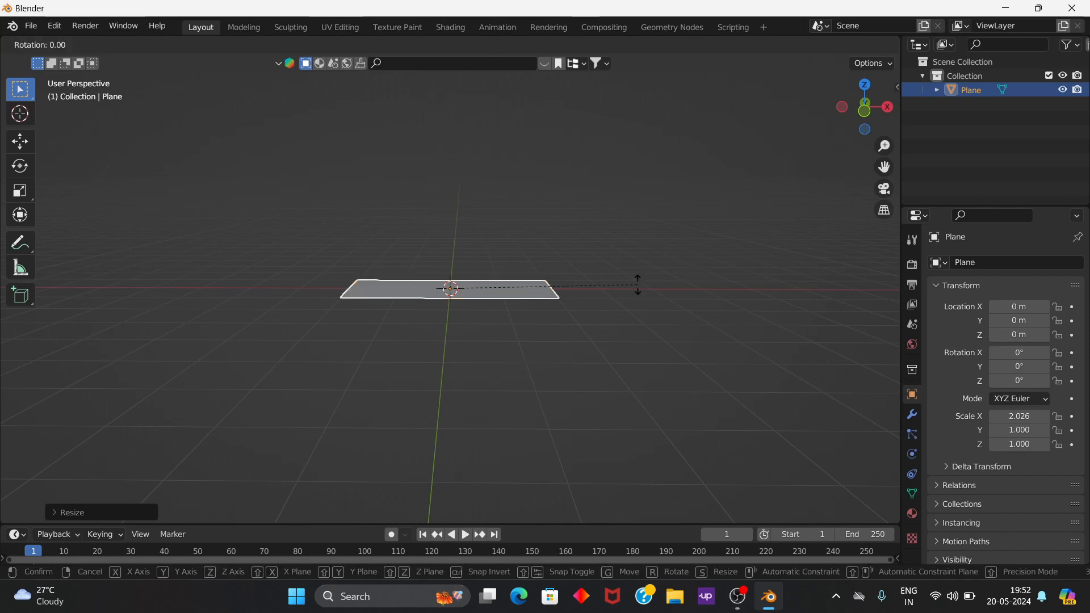
{"action": "key", "text": "x"}
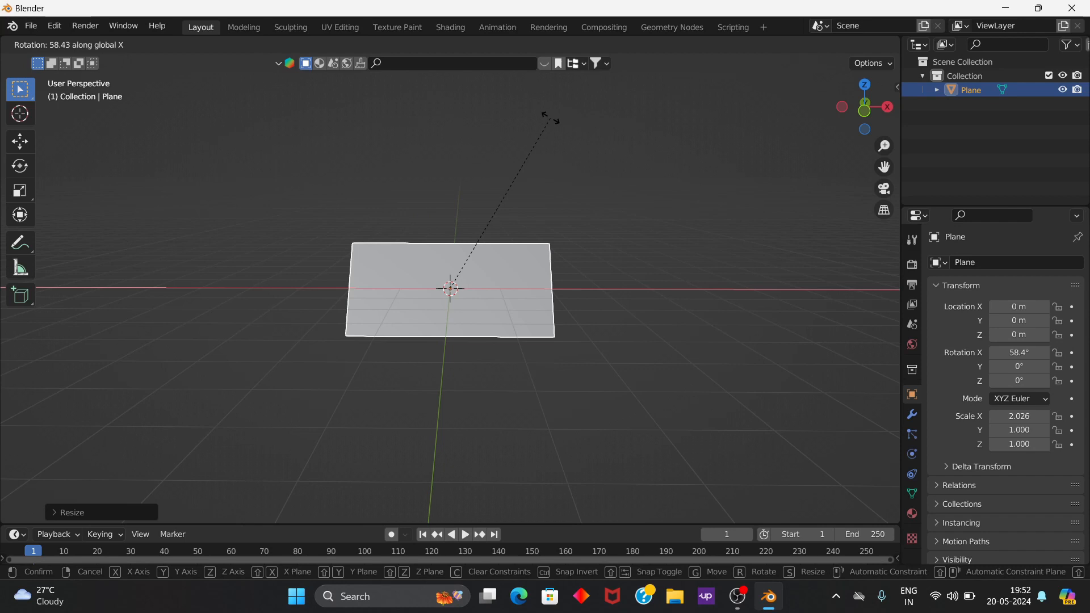
{"action": "type", "text": "90"}
{"action": "key", "text": "Return"}
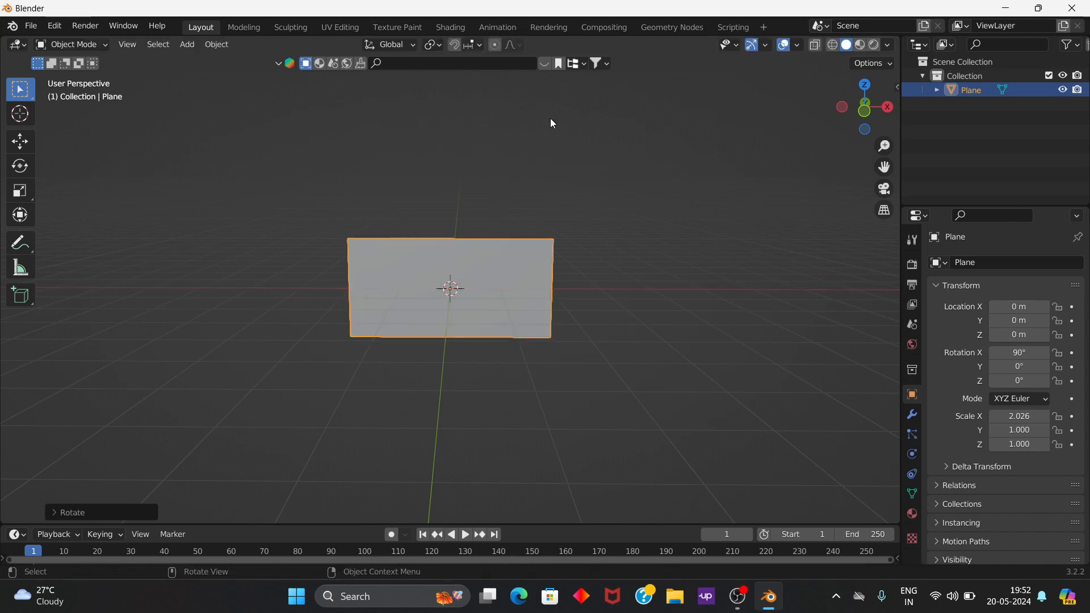
{"action": "mouse_move", "coordinate": [544, 388]}
{"action": "middle_mouse_down"}
{"action": "mouse_move", "coordinate": [542, 348]}
{"action": "mouse_move", "coordinate": [560, 388]}
{"action": "middle_mouse_up"}
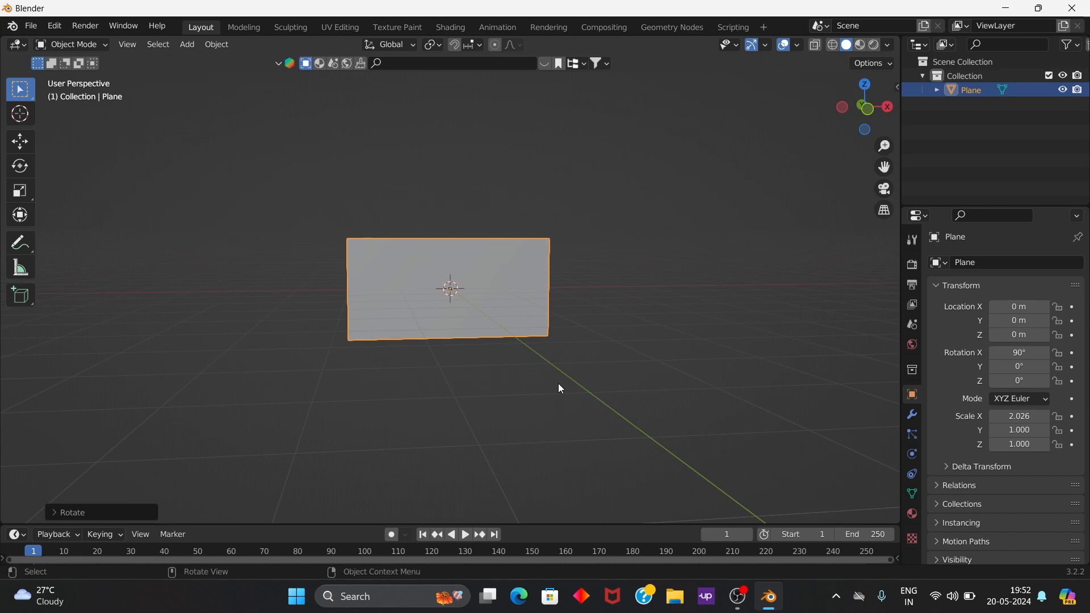
{"action": "scroll", "coordinate": [555, 386], "scroll_direction": "down", "scroll_amount": 3}
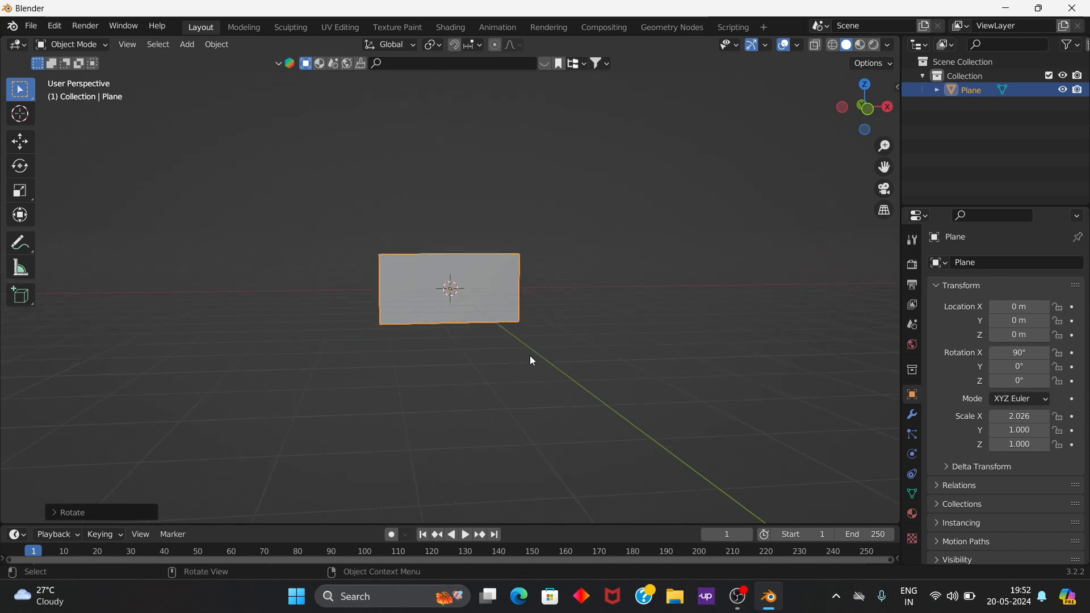
Step: Move the upright plane up along the Z axis to a height of about 5.03 m
{"action": "key", "text": "g"}
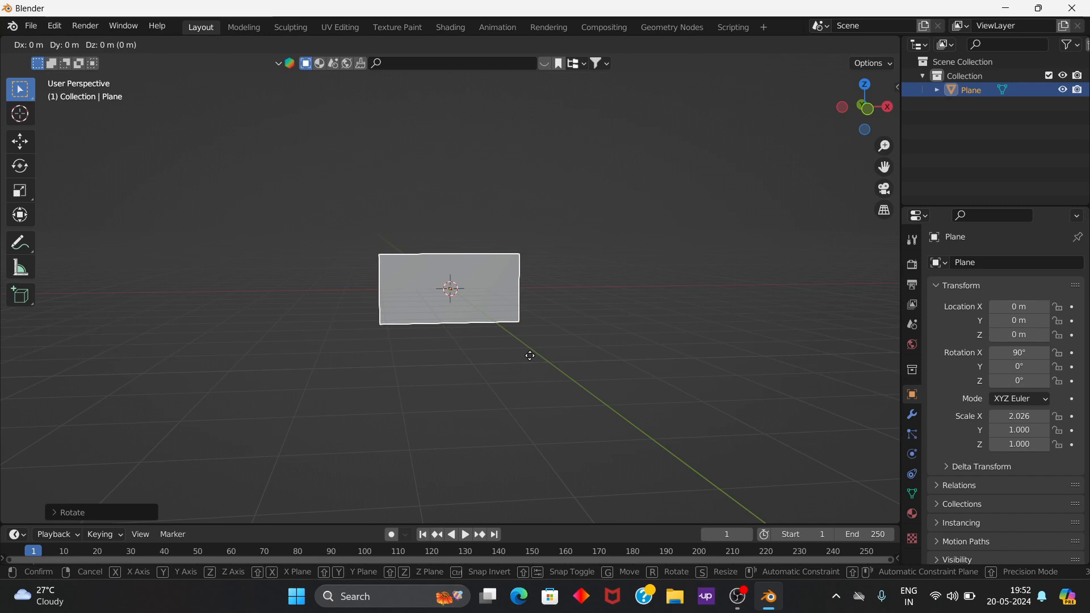
{"action": "key", "text": "z"}
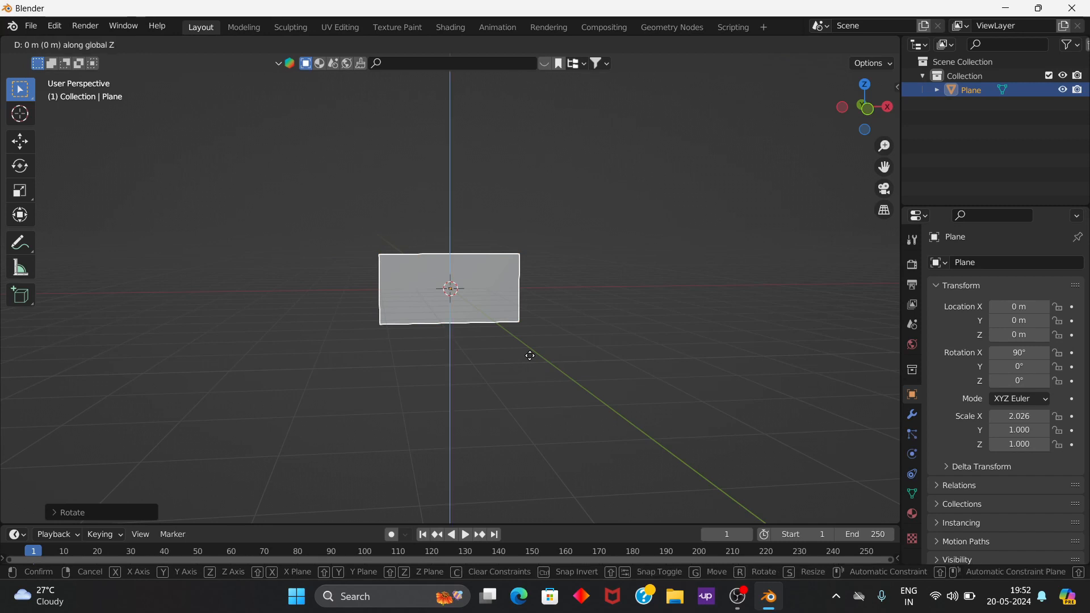
{"action": "left_click", "coordinate": [525, 188]}
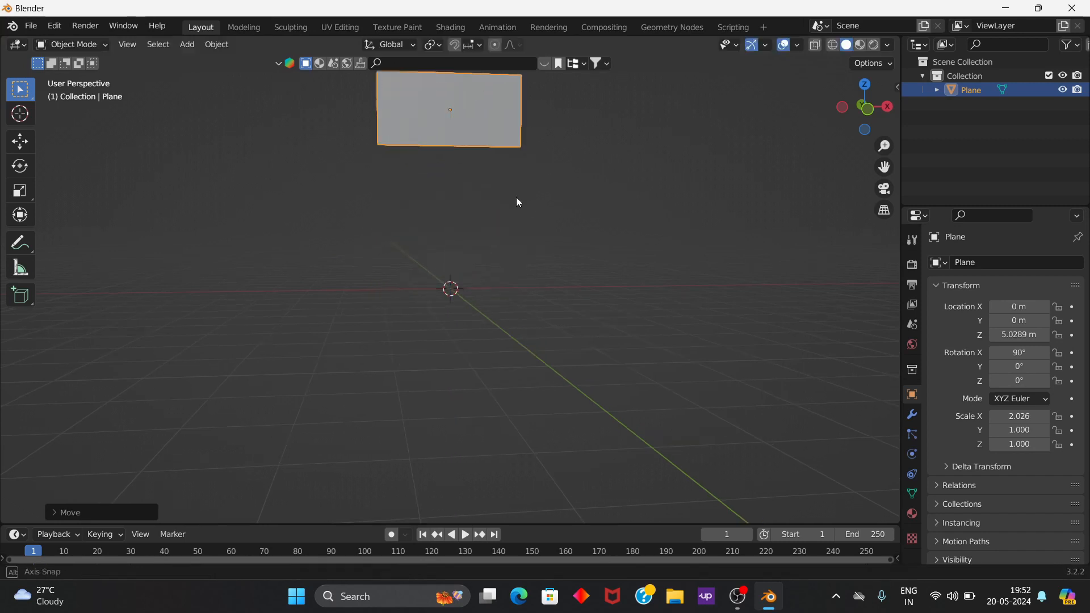
{"action": "middle_click_drag", "start_coordinate": [518, 202], "coordinate": [409, 222]}
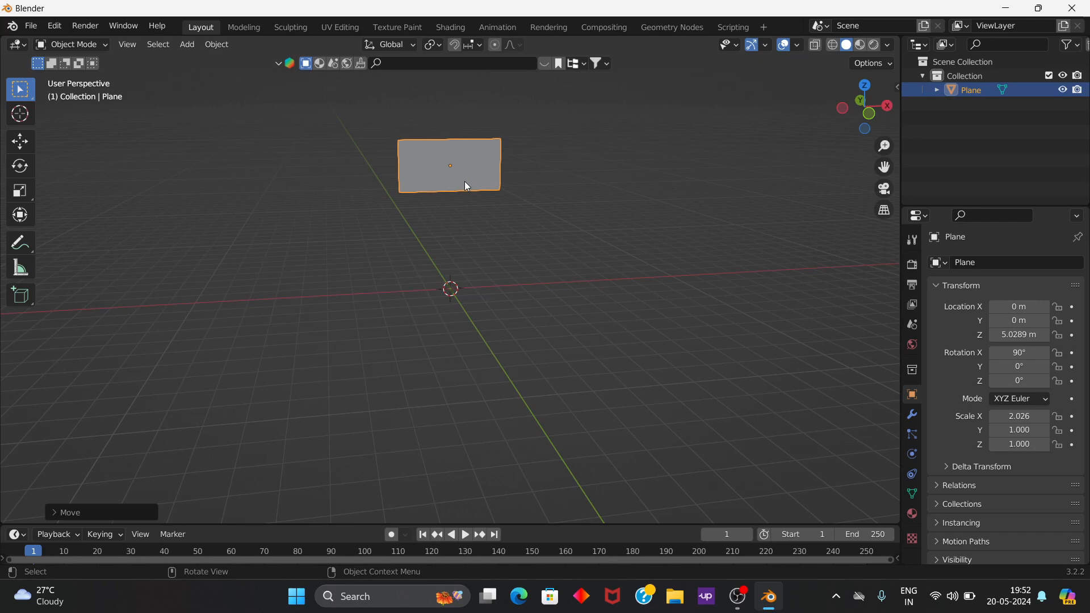
{"action": "scroll", "coordinate": [476, 169], "scroll_direction": "up", "scroll_amount": 2}
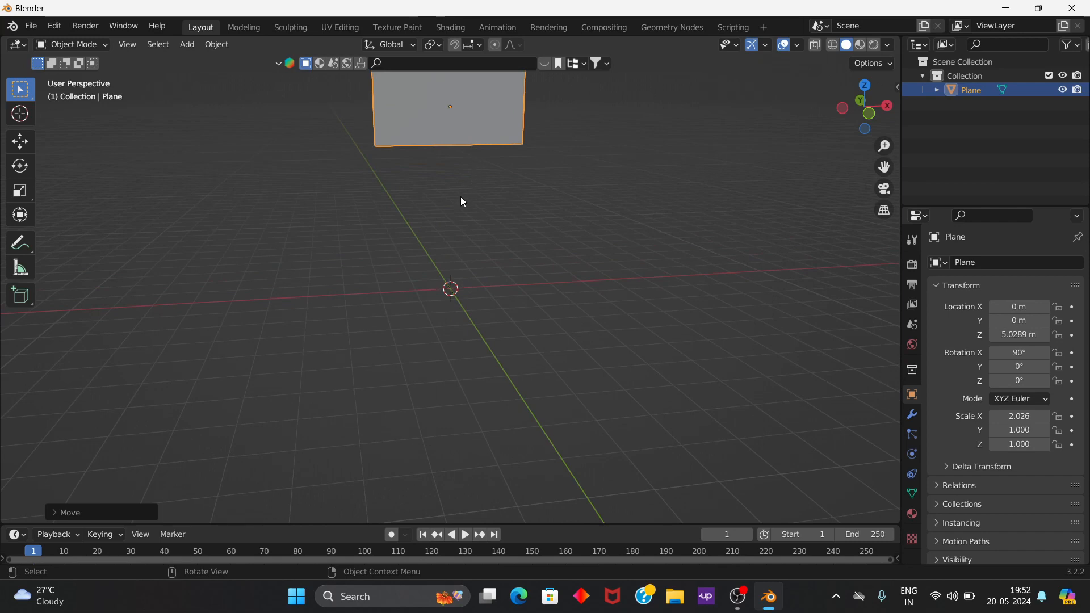
{"action": "scroll", "coordinate": [476, 182], "scroll_direction": "down", "scroll_amount": 1}
{"action": "left_click", "coordinate": [492, 162]}
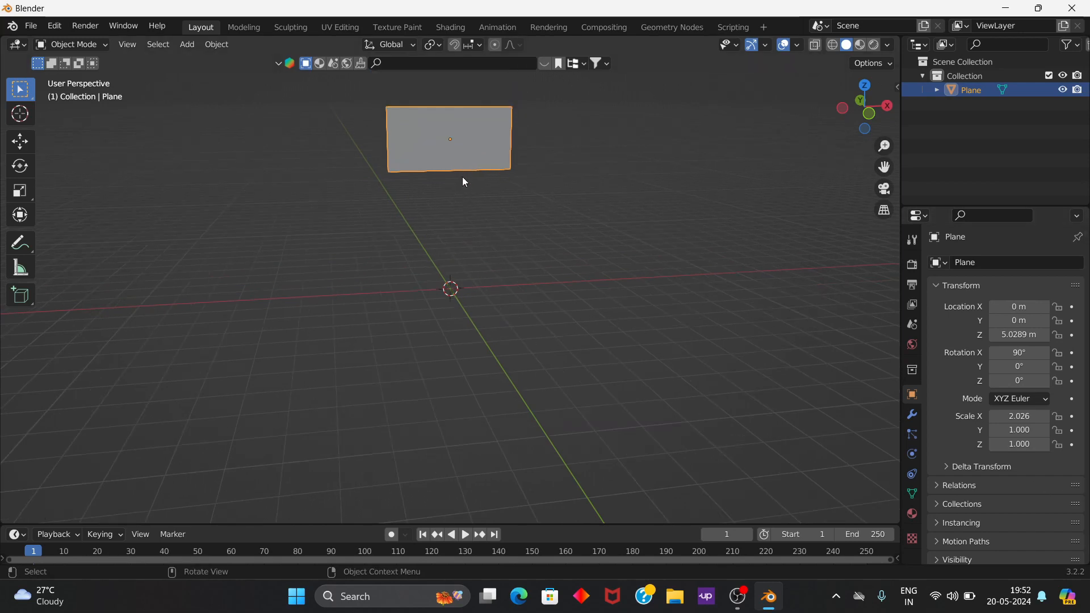
{"action": "scroll", "coordinate": [477, 224], "scroll_direction": "down", "scroll_amount": 1}
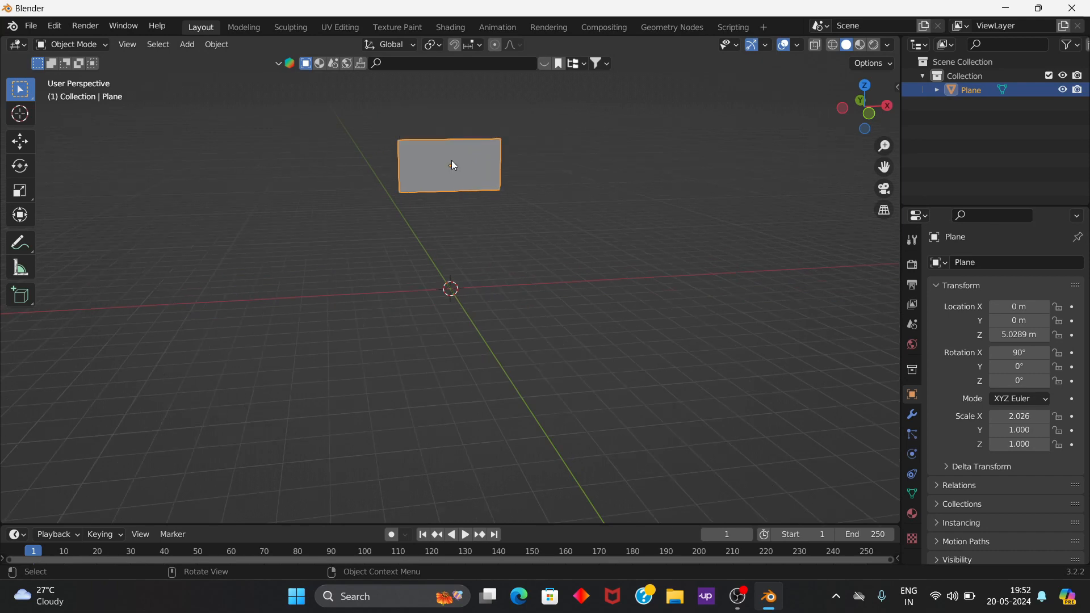
{"action": "scroll", "coordinate": [453, 165], "scroll_direction": "up", "scroll_amount": 1}
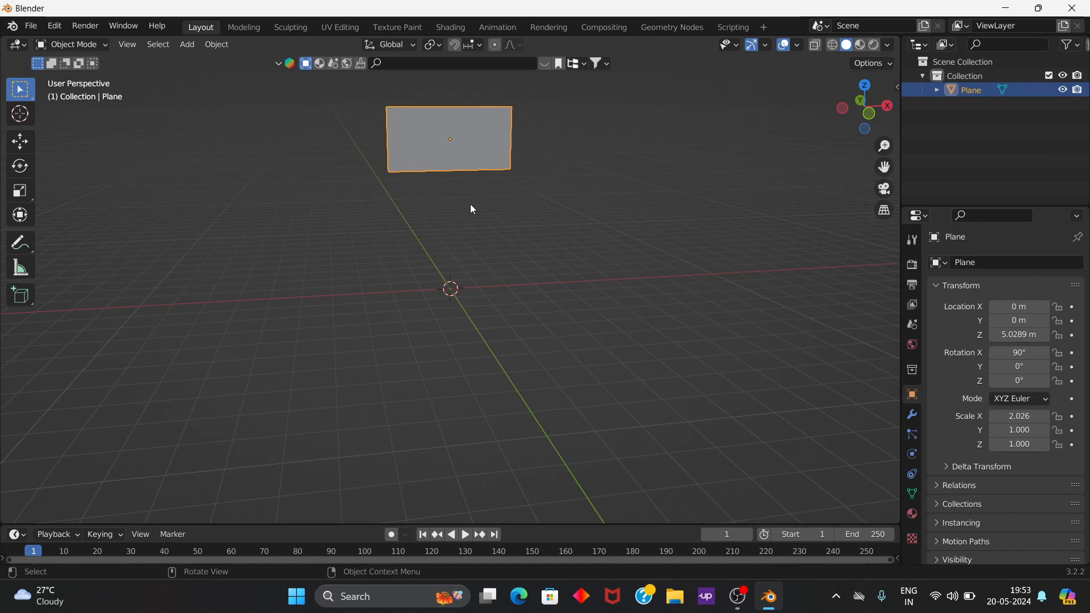
{"action": "scroll", "coordinate": [471, 208], "scroll_direction": "down", "scroll_amount": 1}
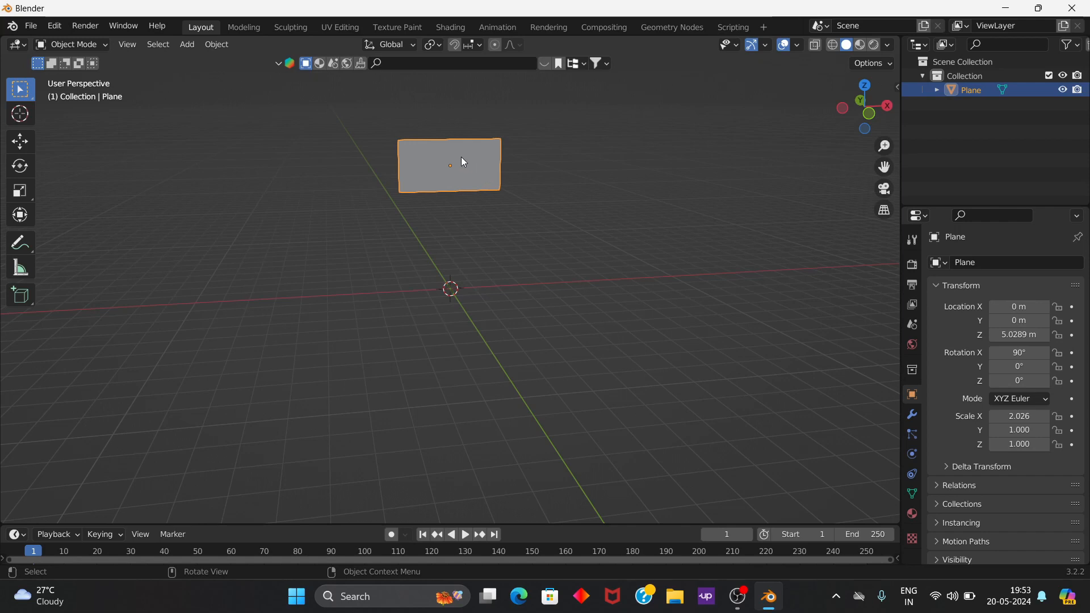
{"action": "right_click", "coordinate": [479, 159]}
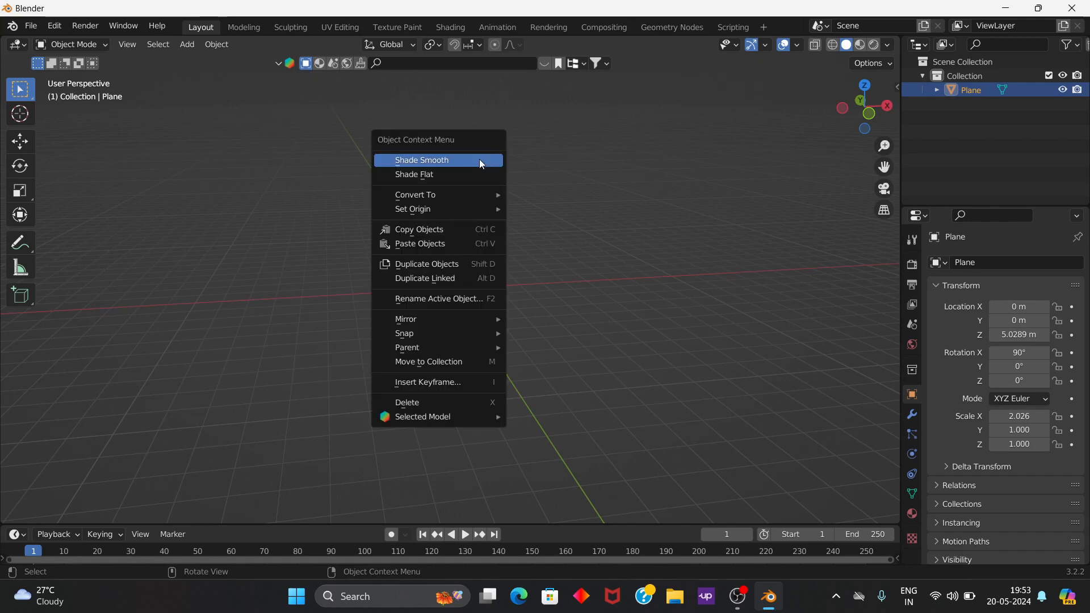
{"action": "left_click", "coordinate": [476, 159]}
{"action": "left_click", "coordinate": [530, 162]}
{"action": "left_click", "coordinate": [466, 167]}
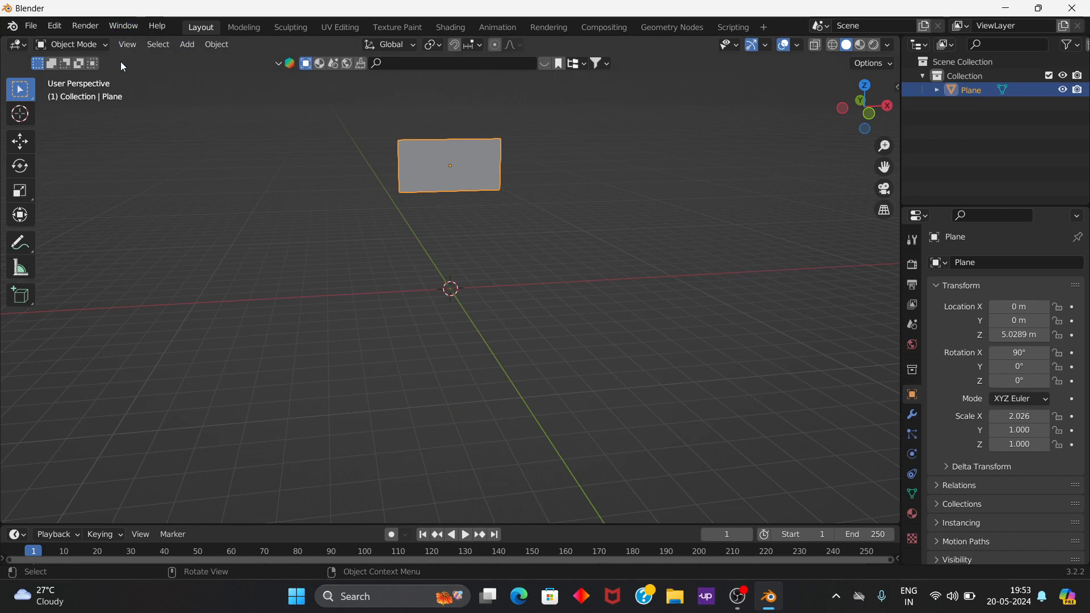
Step: Deselect everything, reselect the upright plane and switch it to Edit Mode
{"action": "key", "text": "alt+a"}
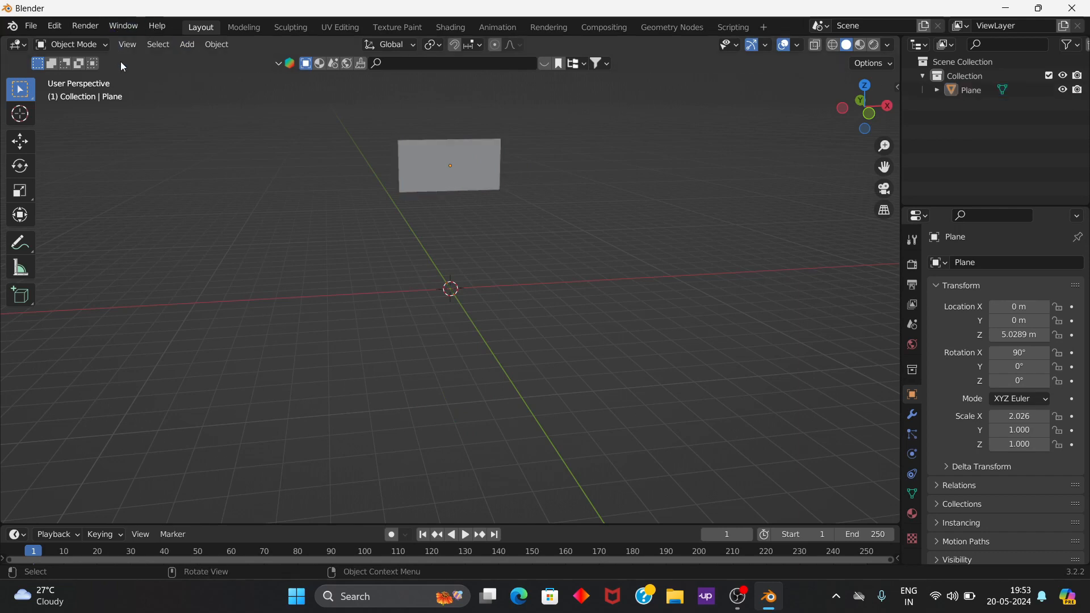
{"action": "left_click", "coordinate": [430, 164]}
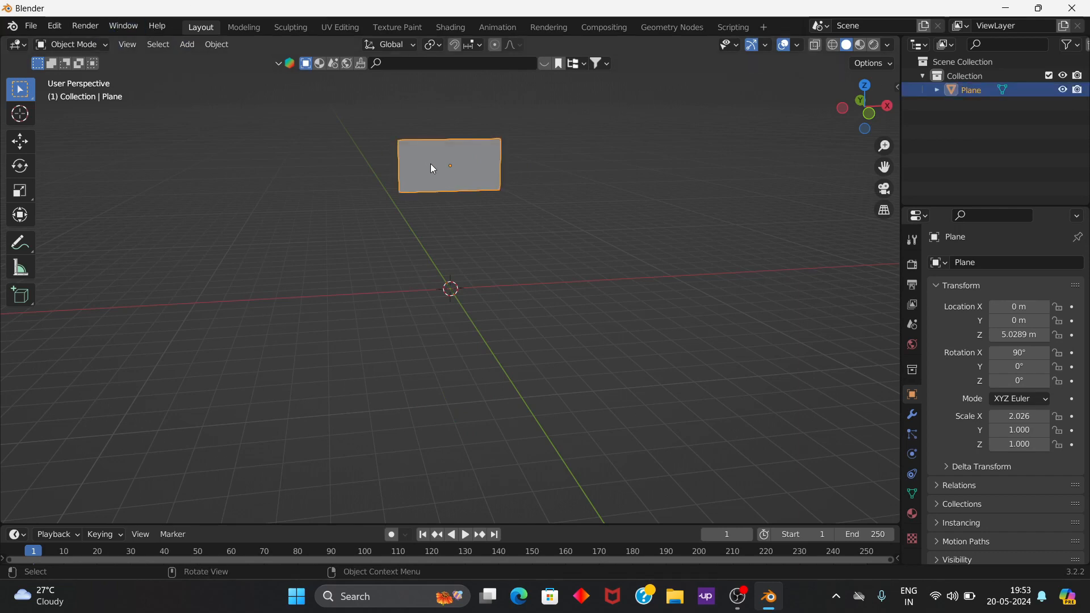
{"action": "left_click", "coordinate": [95, 45]}
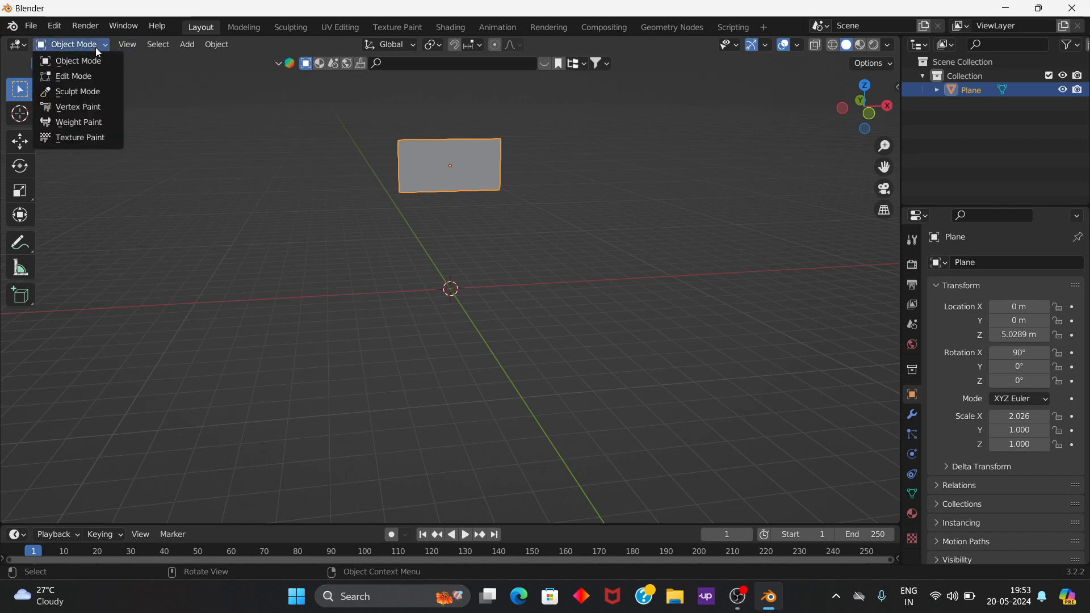
{"action": "left_click", "coordinate": [90, 76]}
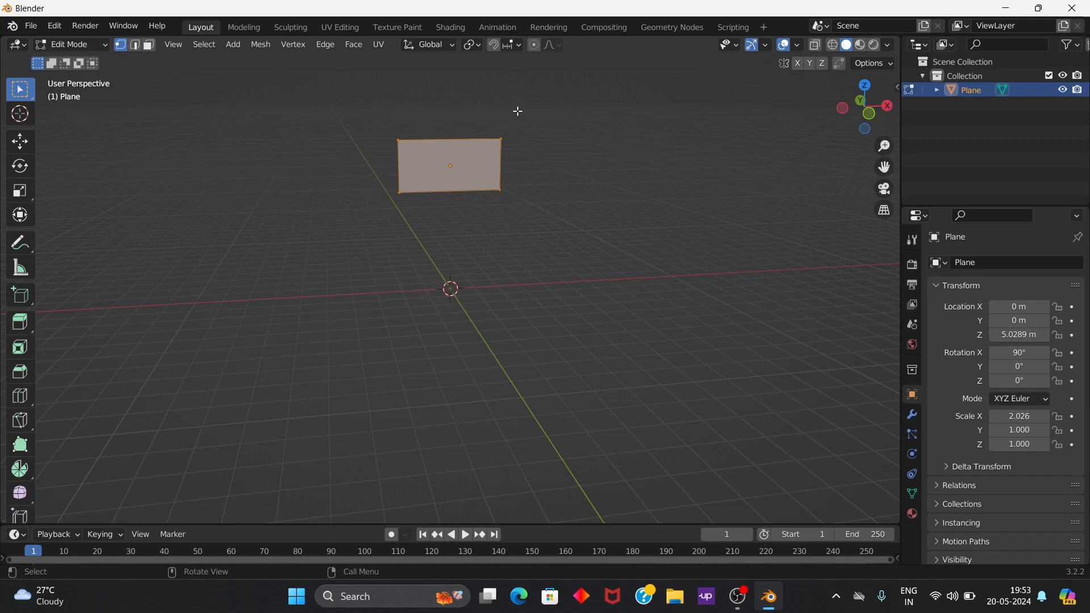
Step: Try subdividing the plane's mesh with a single cut and box-selecting the whole mesh
{"action": "scroll", "coordinate": [457, 172], "scroll_direction": "down", "scroll_amount": 1}
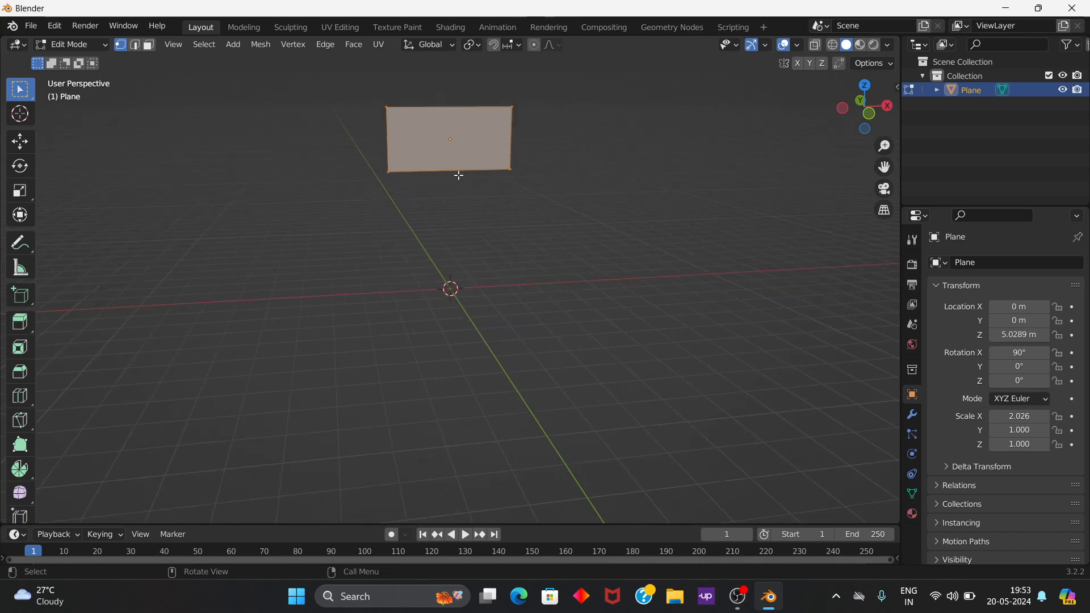
{"action": "right_click", "coordinate": [417, 125]}
{"action": "left_click", "coordinate": [423, 129]}
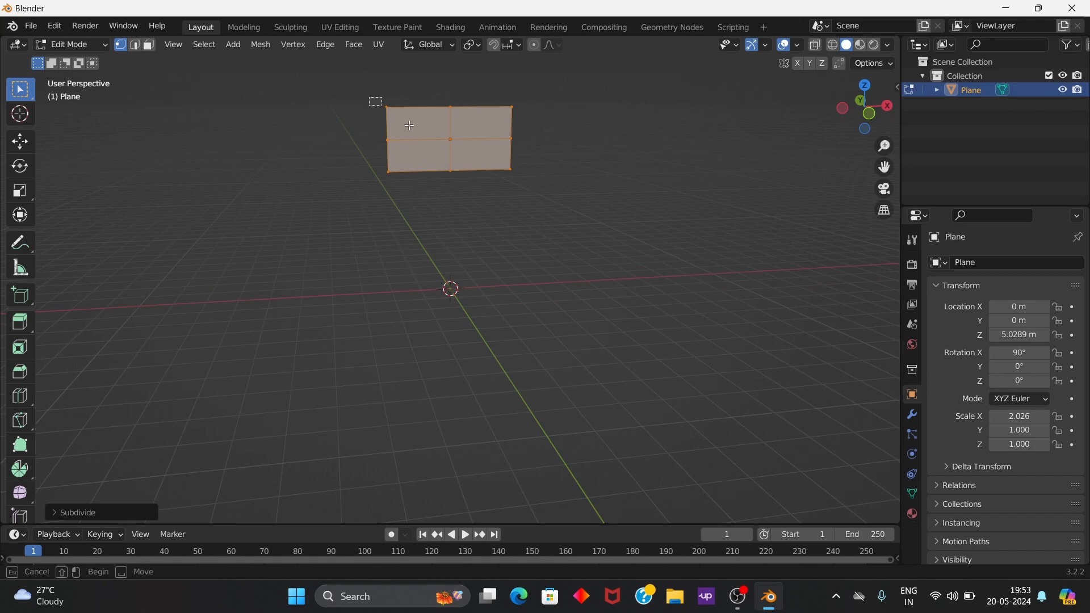
{"action": "left_click_drag", "start_coordinate": [370, 99], "coordinate": [540, 206]}
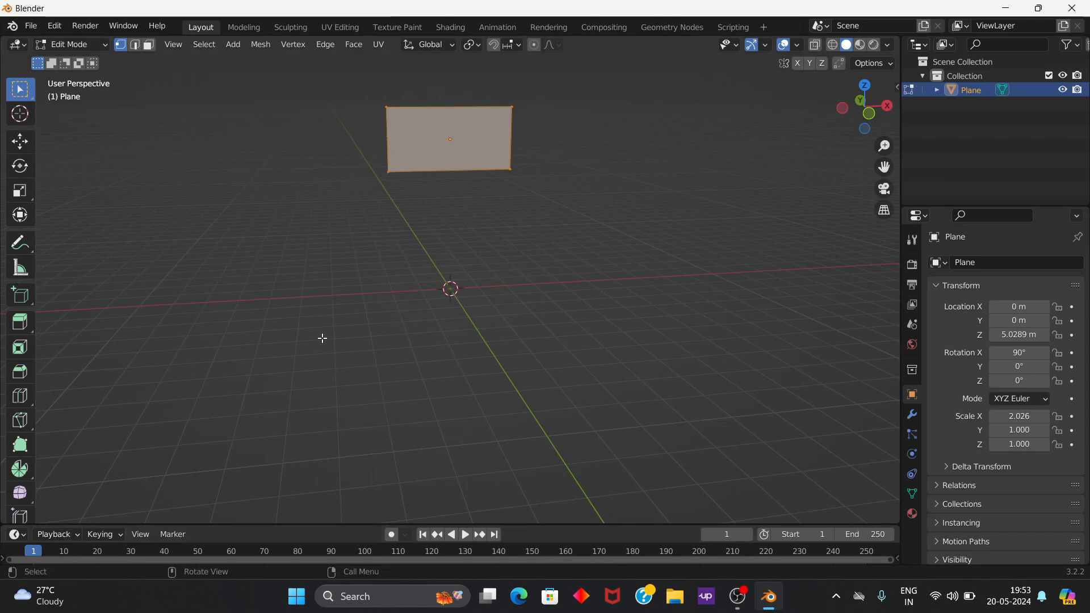
Step: Subdivide the whole plane mesh with the number of cuts set to 20
{"action": "right_click", "coordinate": [461, 131]}
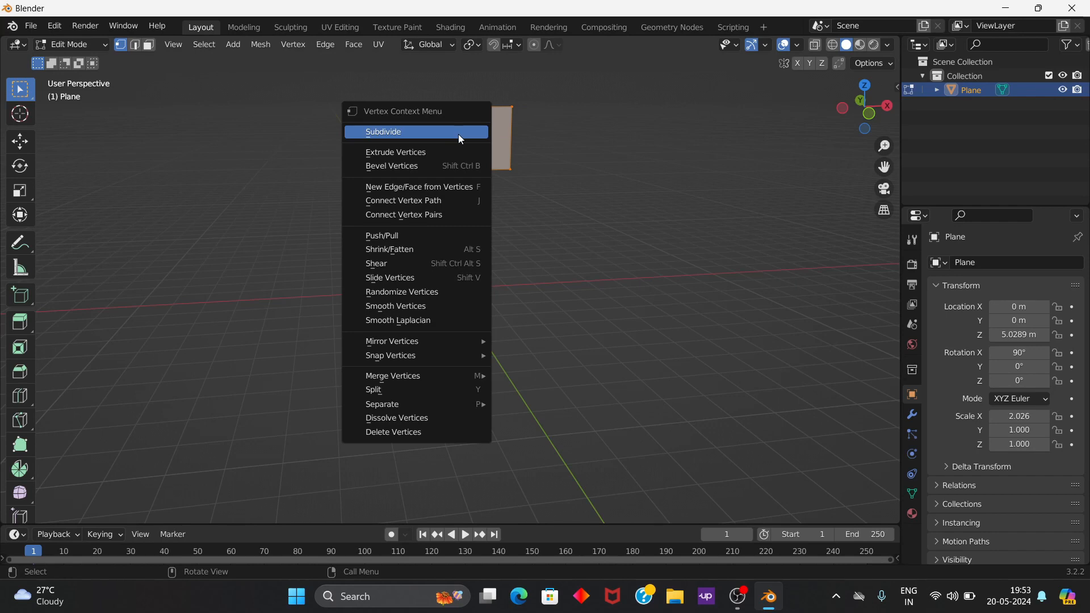
{"action": "left_click", "coordinate": [458, 133]}
{"action": "left_click", "coordinate": [83, 512]}
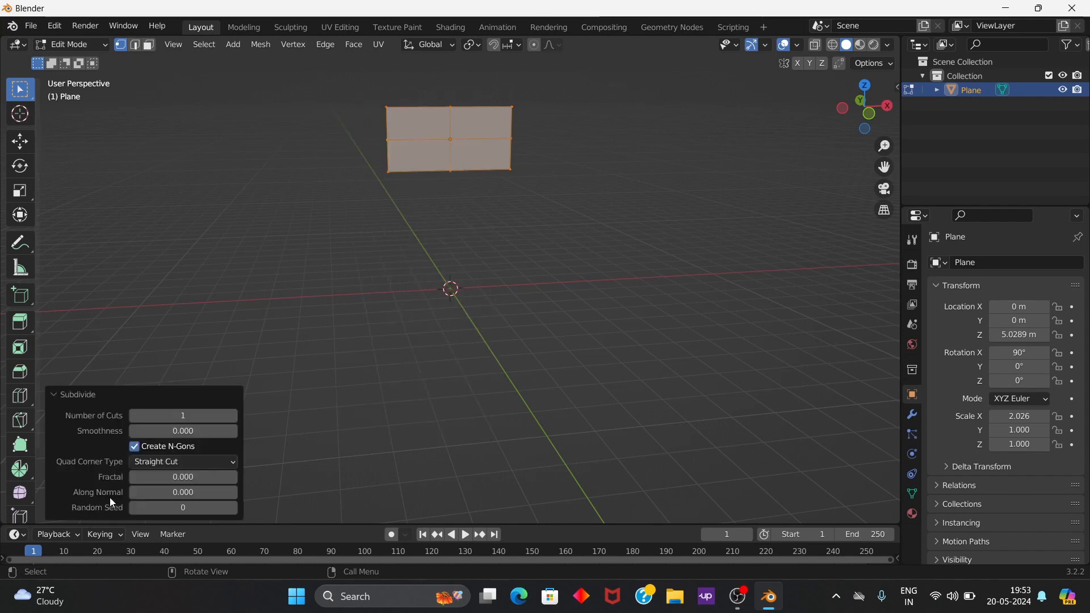
{"action": "left_click", "coordinate": [180, 416]}
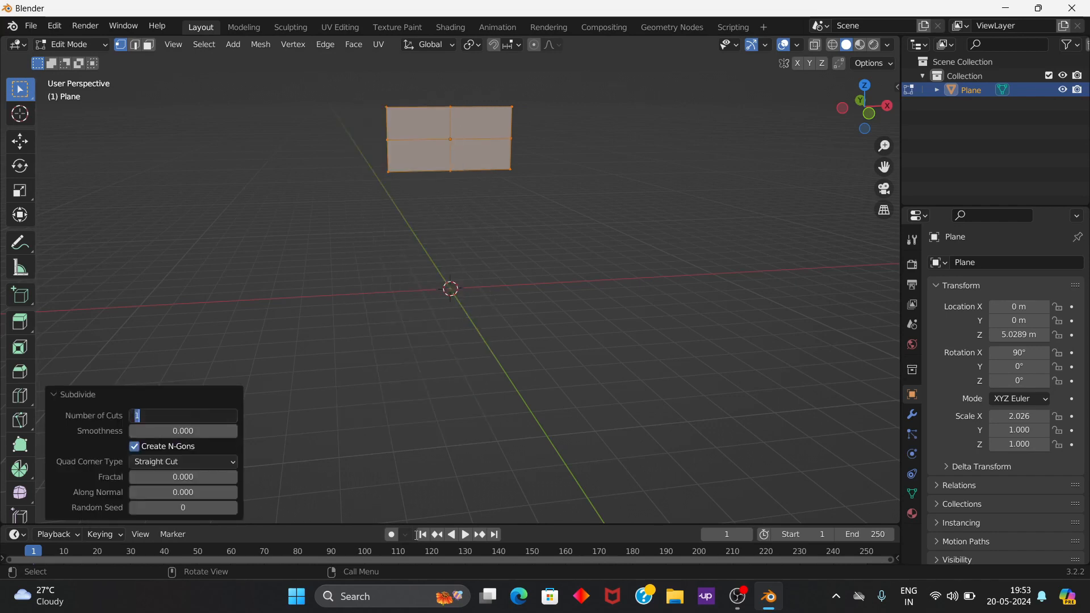
{"action": "type", "text": "20"}
{"action": "key", "text": "Return"}
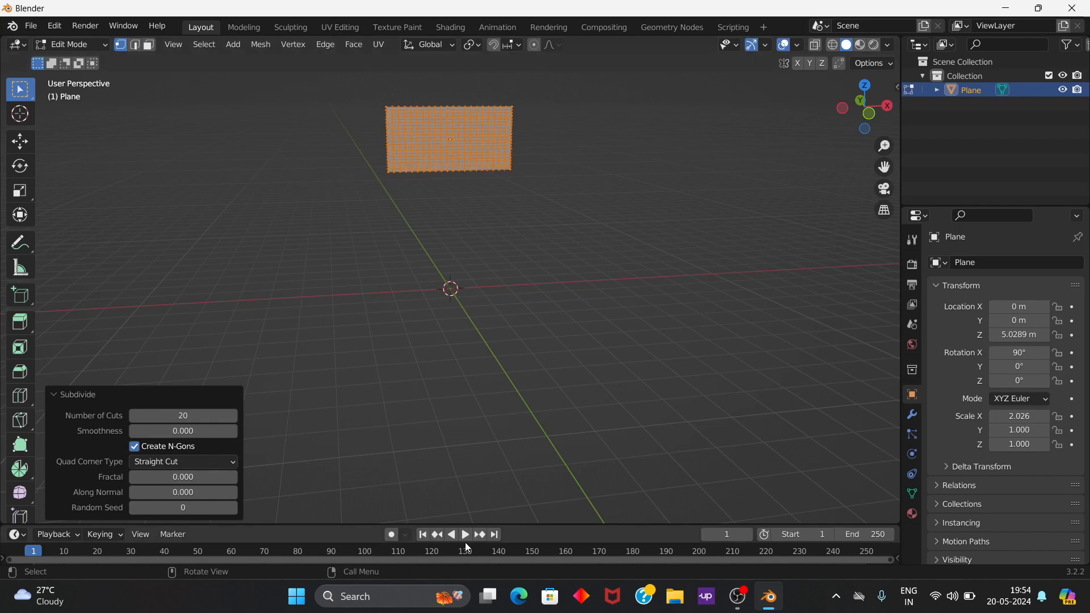
Step: Select only the column of vertices along the plane's left edge in the front orthographic view
{"action": "middle_click_drag", "start_coordinate": [522, 262], "coordinate": [508, 241]}
{"action": "left_click", "coordinate": [479, 345]}
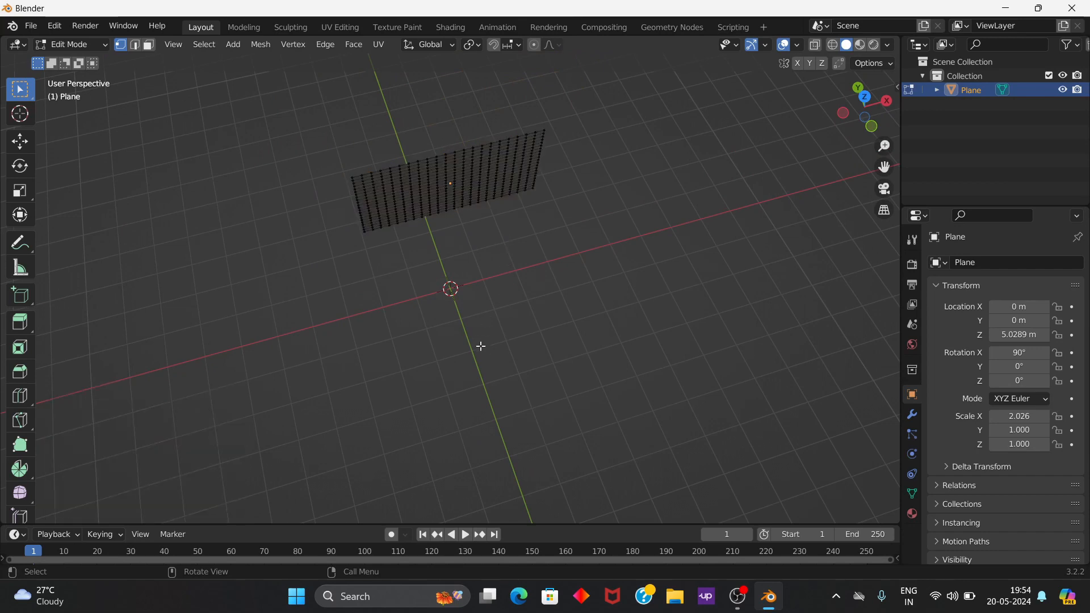
{"action": "middle_click_drag", "start_coordinate": [479, 345], "coordinate": [604, 338]}
{"action": "key", "text": "KP_7"}
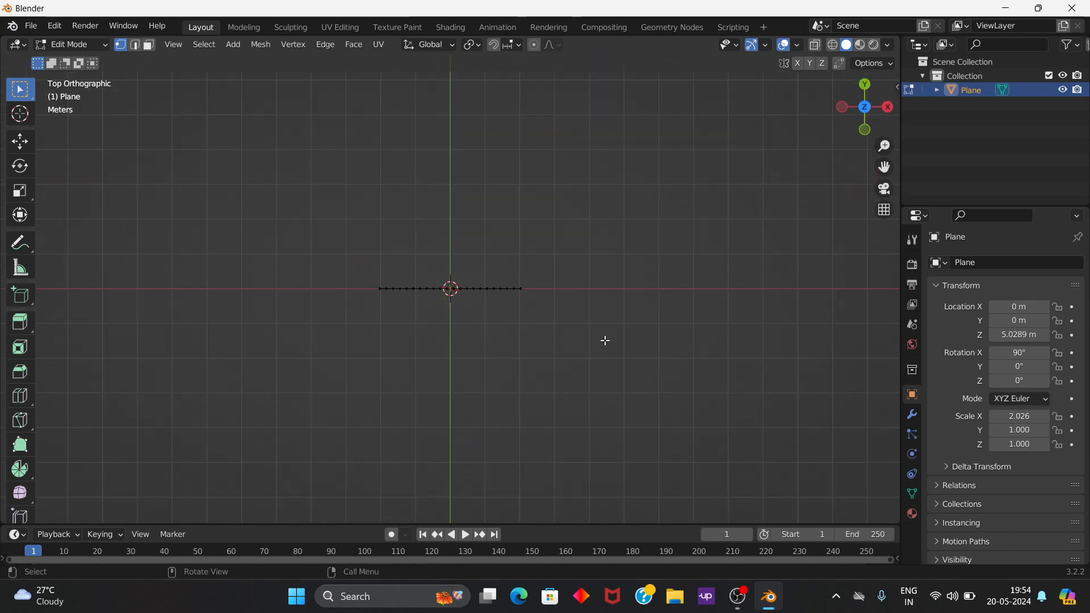
{"action": "key", "text": "KP_1"}
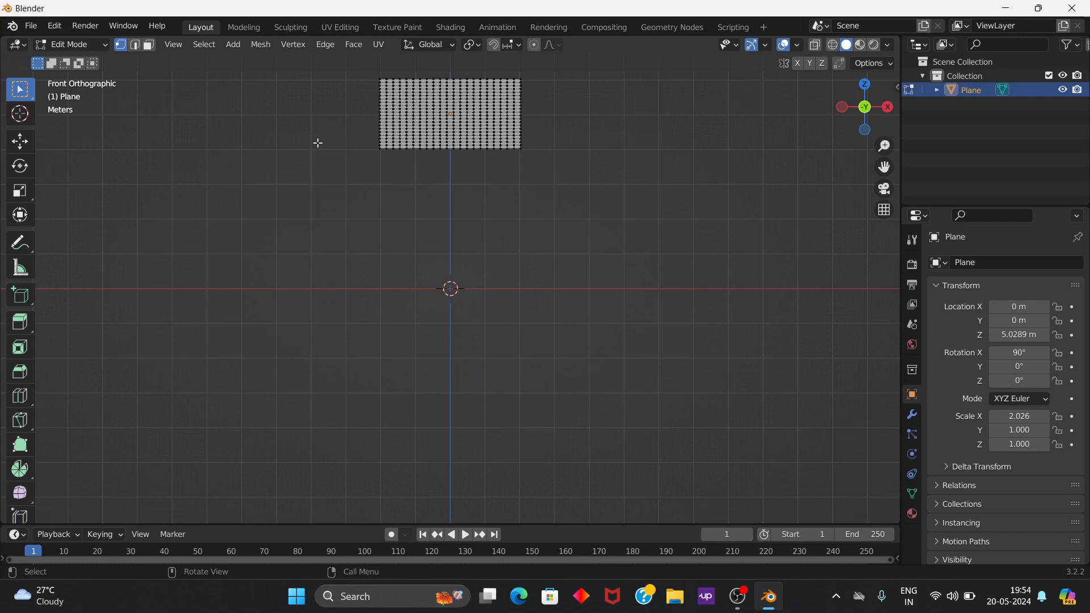
{"action": "scroll", "coordinate": [373, 200], "scroll_direction": "down", "scroll_amount": 1}
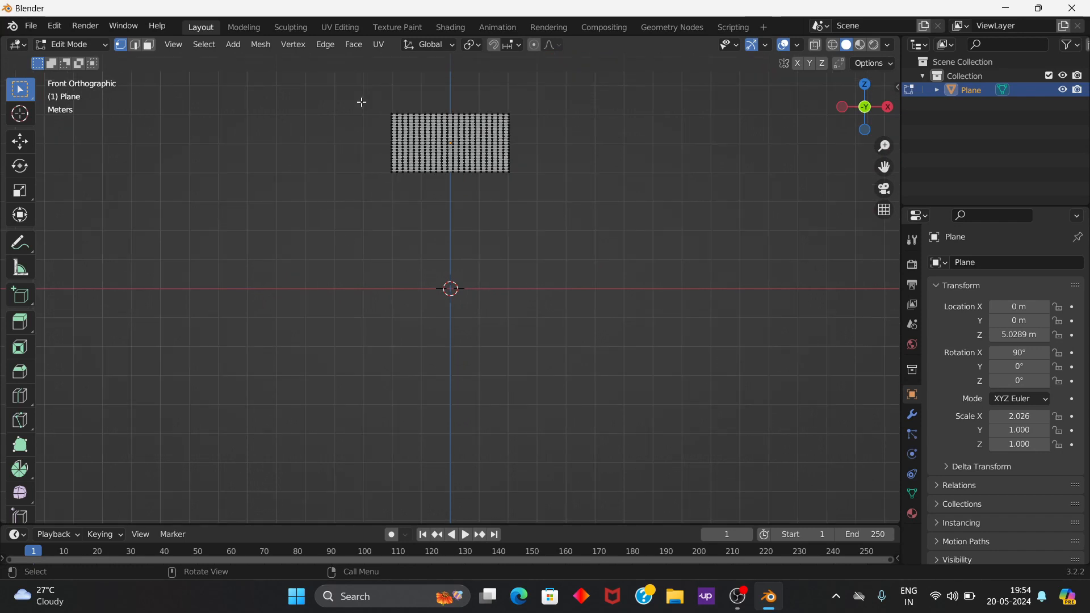
{"action": "left_click_drag", "start_coordinate": [365, 93], "coordinate": [397, 196]}
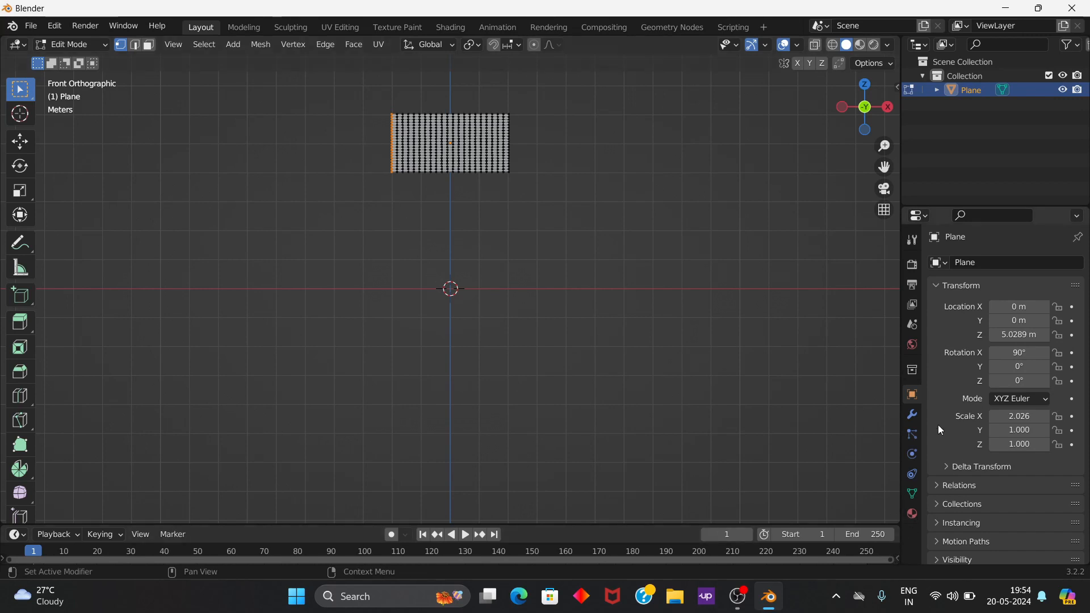
Step: Add a vertex group to the plane's mesh and name it "pin point"
{"action": "left_click", "coordinate": [912, 494]}
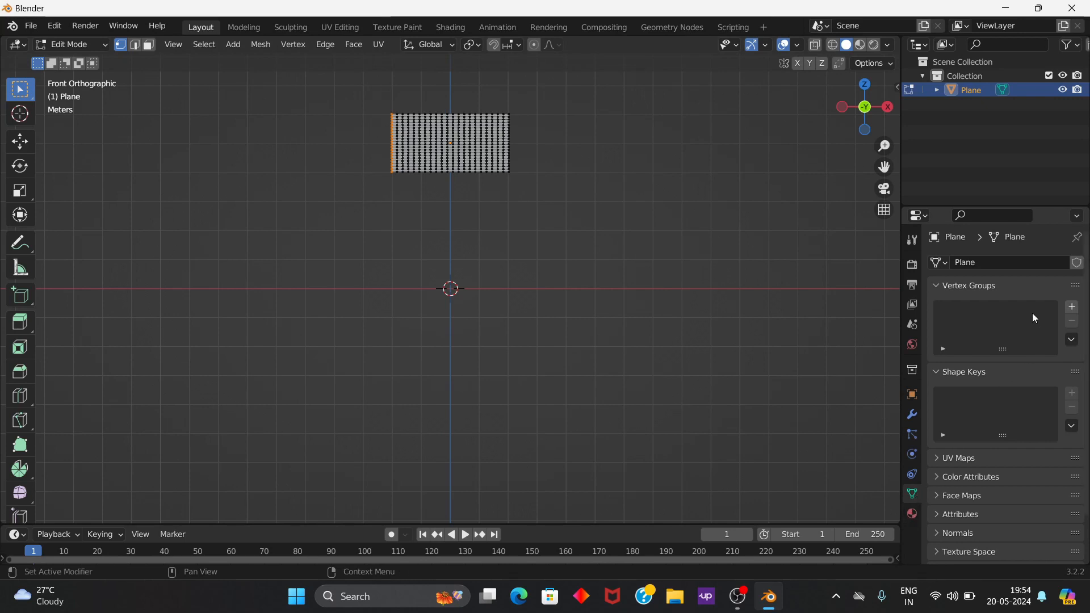
{"action": "left_click", "coordinate": [1070, 308]}
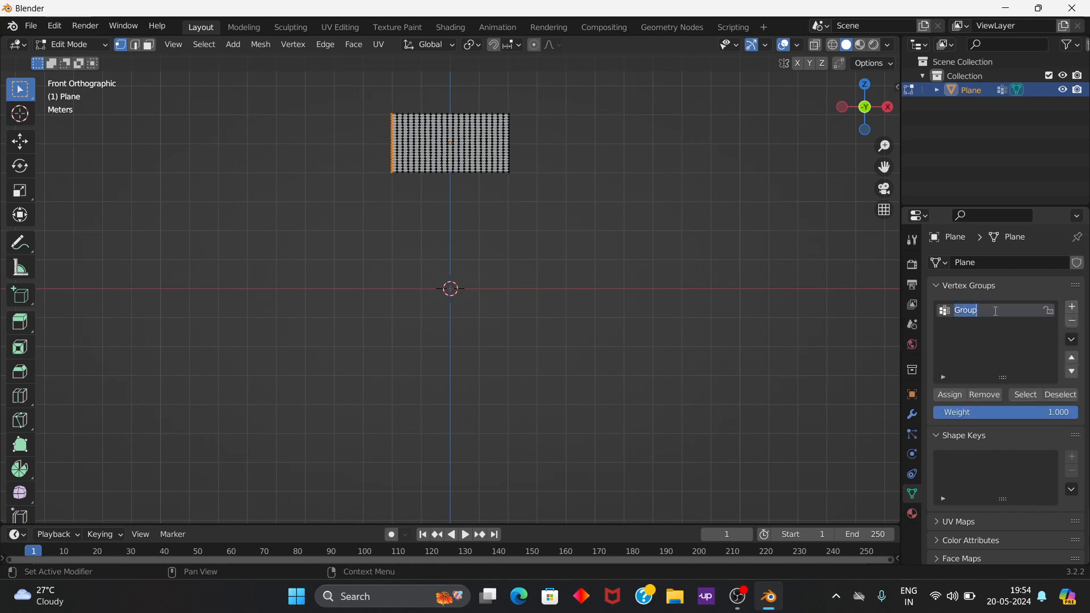
{"action": "type", "text": "pin point"}
{"action": "key", "text": "Return"}
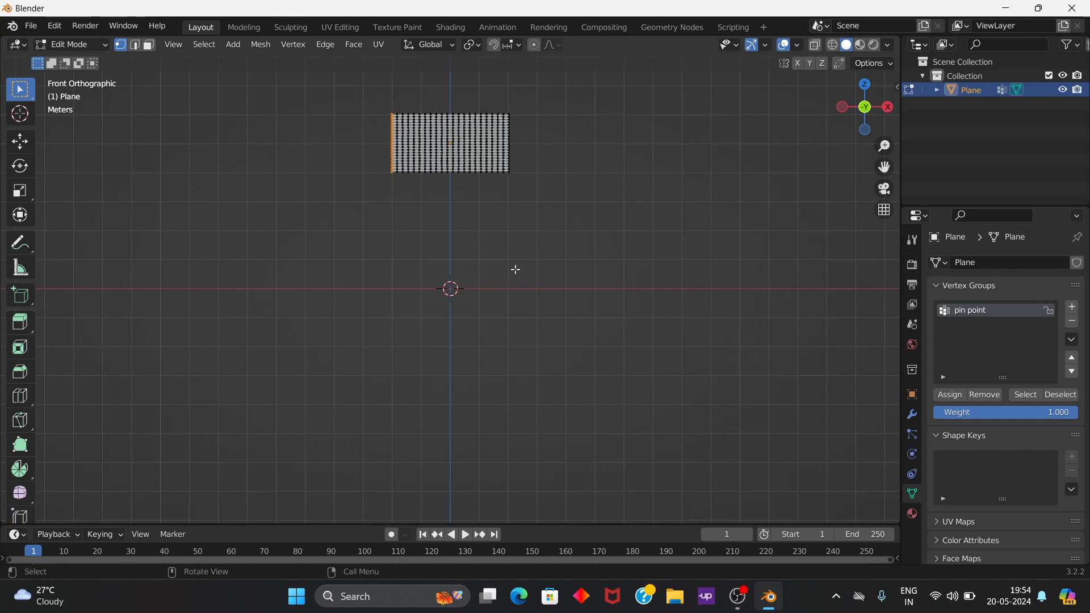
Step: Return the plane to Object Mode and add Cloth physics to it
{"action": "left_click", "coordinate": [71, 44]}
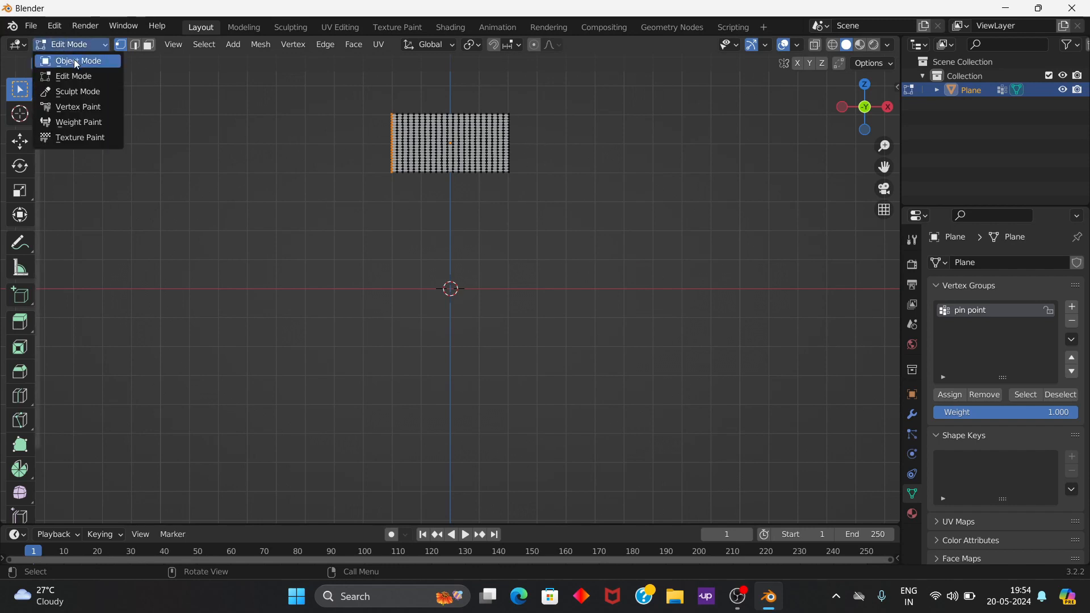
{"action": "left_click", "coordinate": [73, 58]}
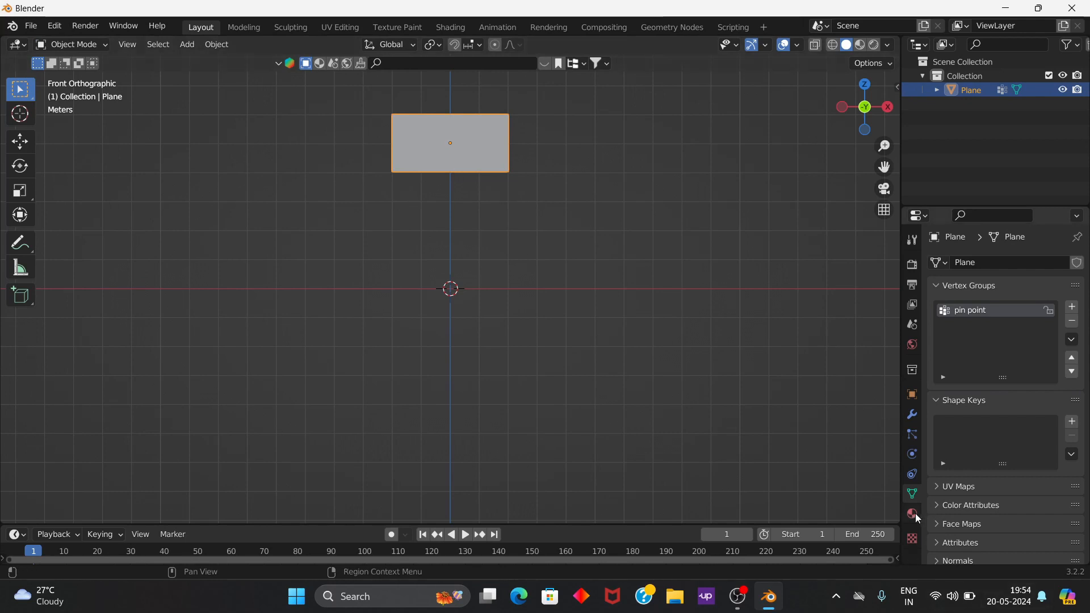
{"action": "left_click", "coordinate": [913, 475]}
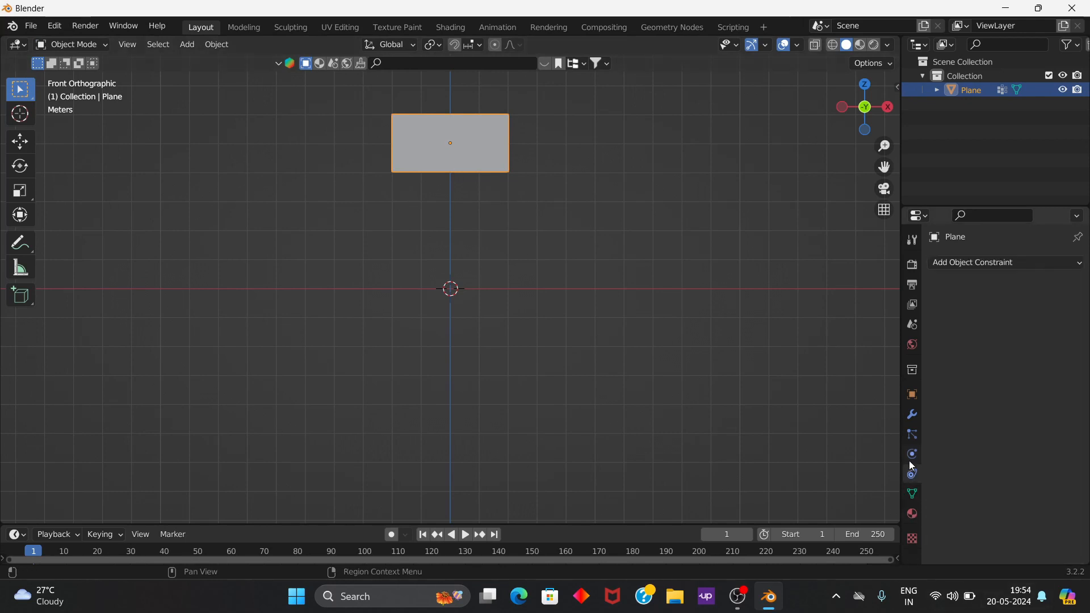
{"action": "left_click", "coordinate": [912, 454]}
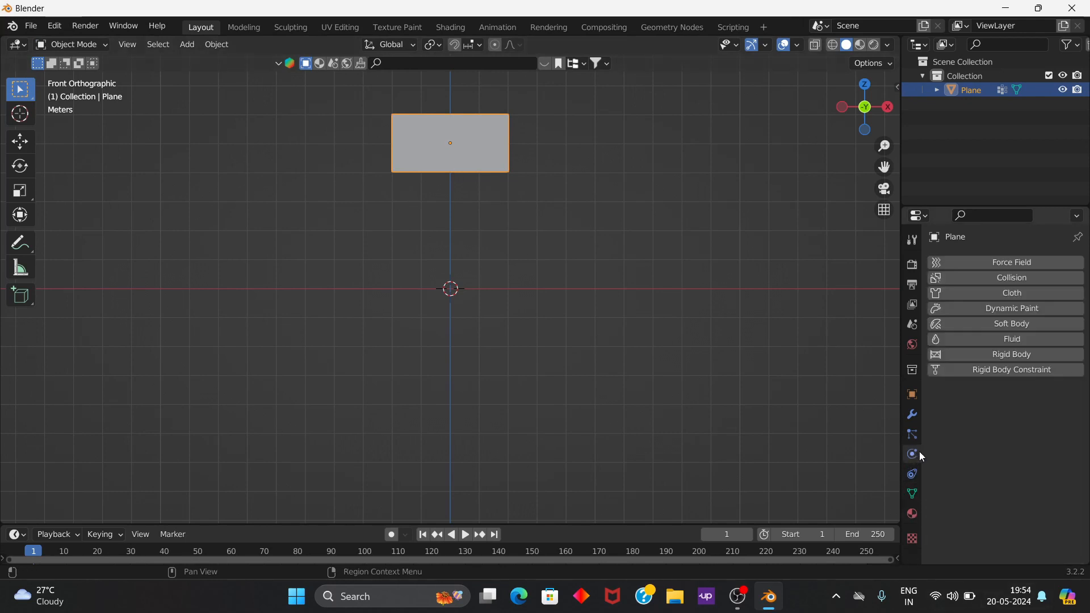
{"action": "left_click", "coordinate": [966, 293]}
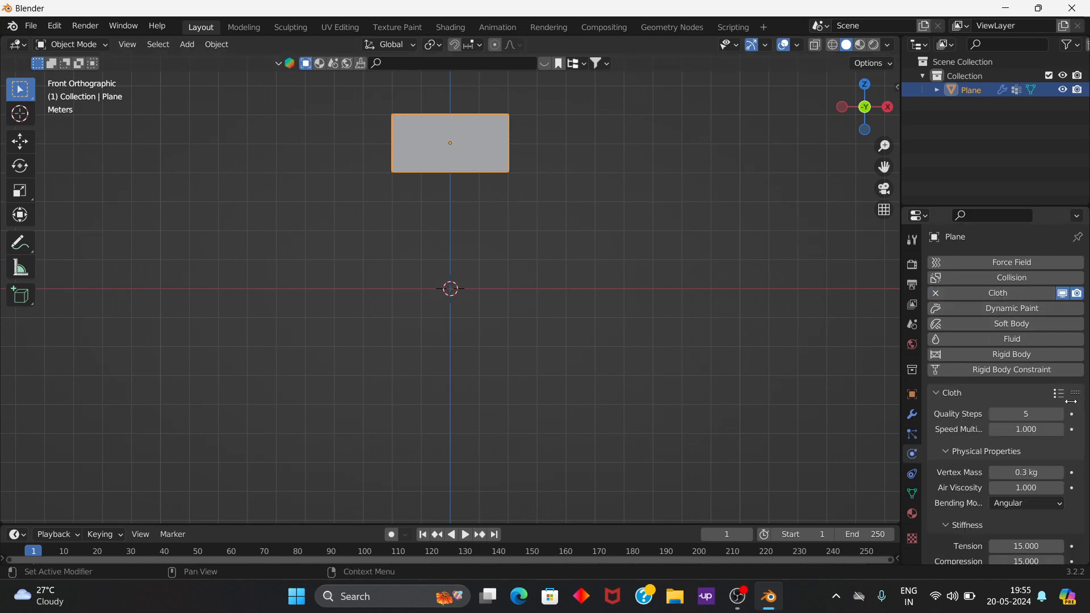
Step: Set the "pin point" vertex group as the Pin Group in the plane's cloth Shape settings
{"action": "scroll", "coordinate": [998, 448], "scroll_direction": "down", "scroll_amount": 3}
{"action": "scroll", "coordinate": [987, 441], "scroll_direction": "down", "scroll_amount": 18}
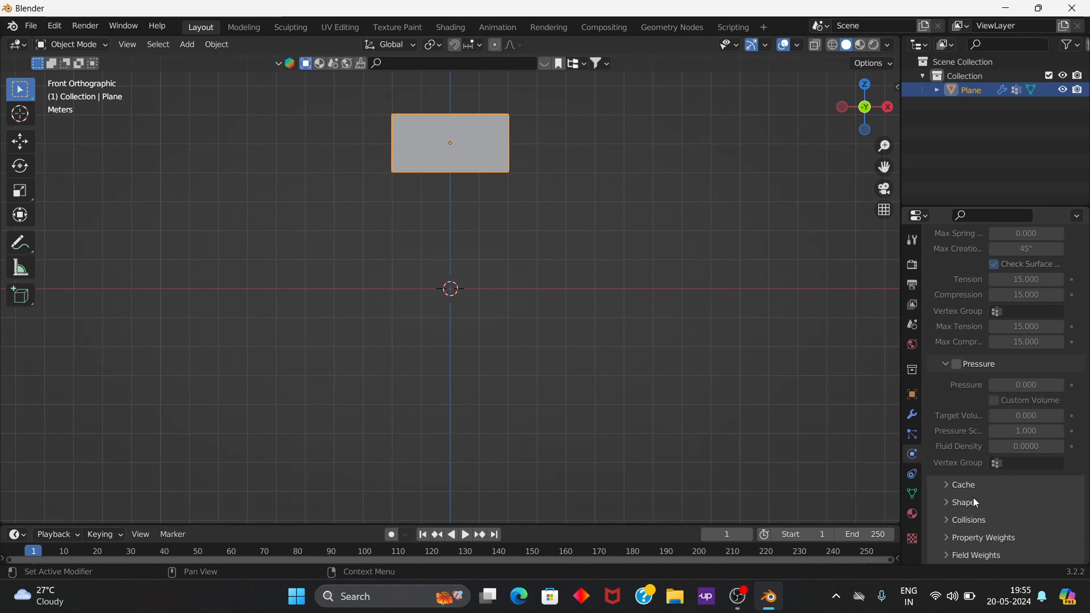
{"action": "scroll", "coordinate": [1010, 426], "scroll_direction": "up", "scroll_amount": 2}
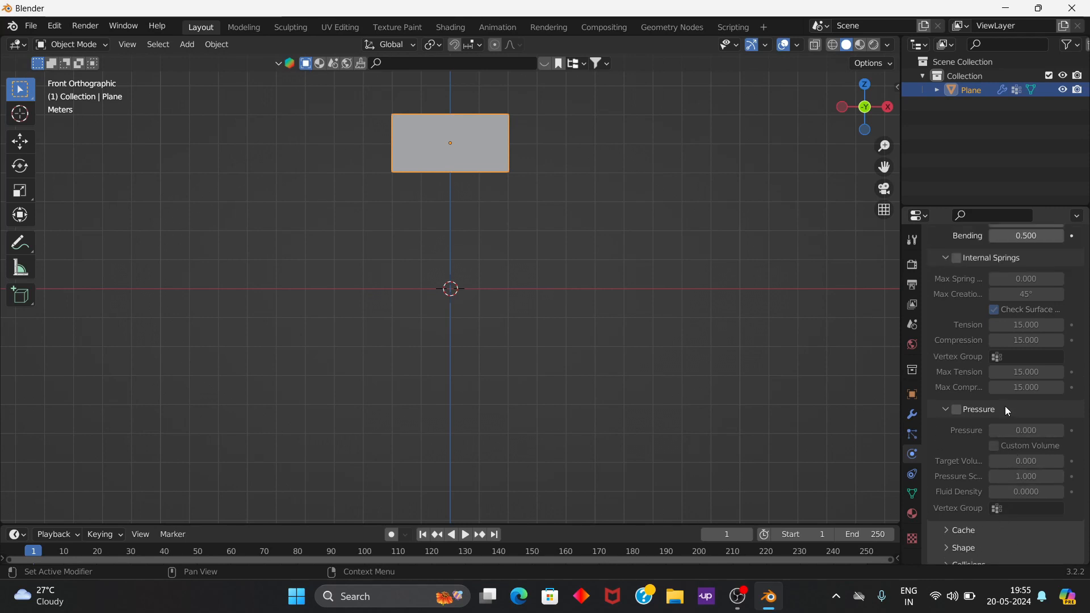
{"action": "scroll", "coordinate": [1003, 404], "scroll_direction": "up", "scroll_amount": 4}
{"action": "scroll", "coordinate": [1000, 395], "scroll_direction": "down", "scroll_amount": 6}
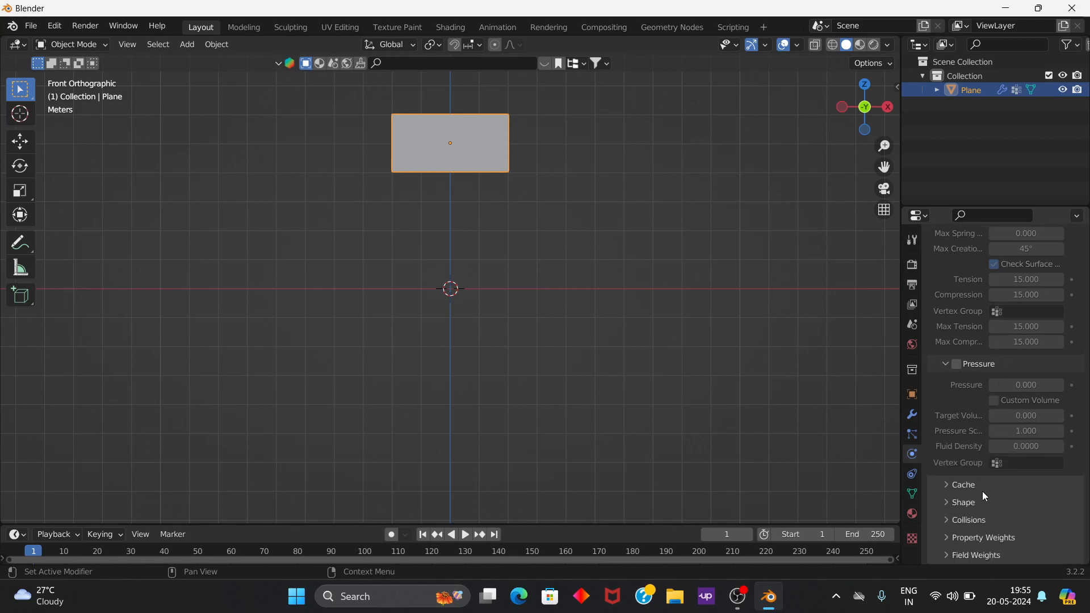
{"action": "left_click", "coordinate": [983, 491]}
{"action": "scroll", "coordinate": [972, 509], "scroll_direction": "down", "scroll_amount": 2}
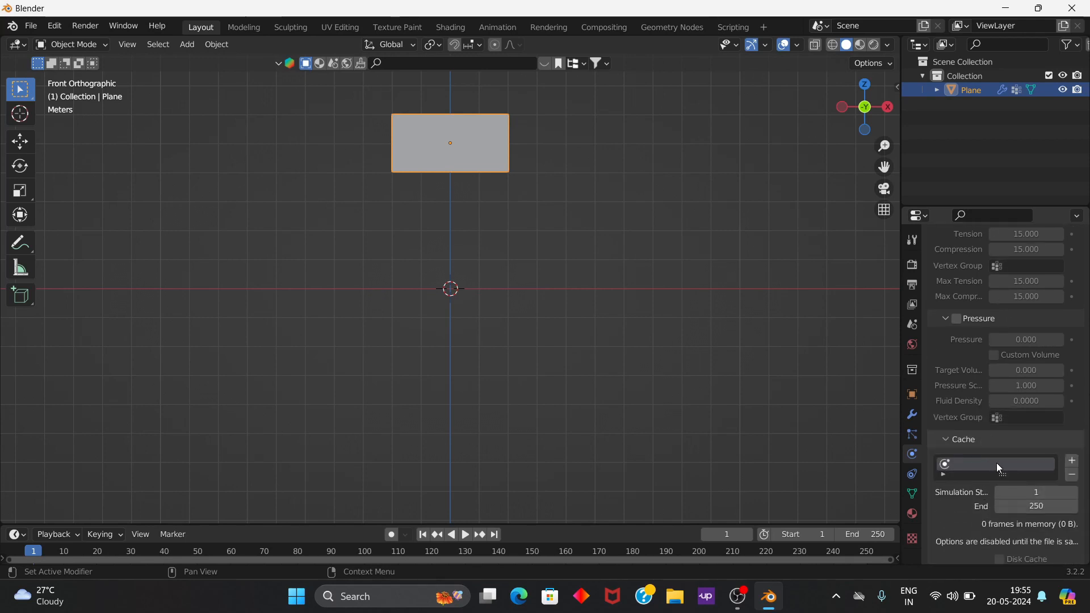
{"action": "scroll", "coordinate": [988, 493], "scroll_direction": "down", "scroll_amount": 4}
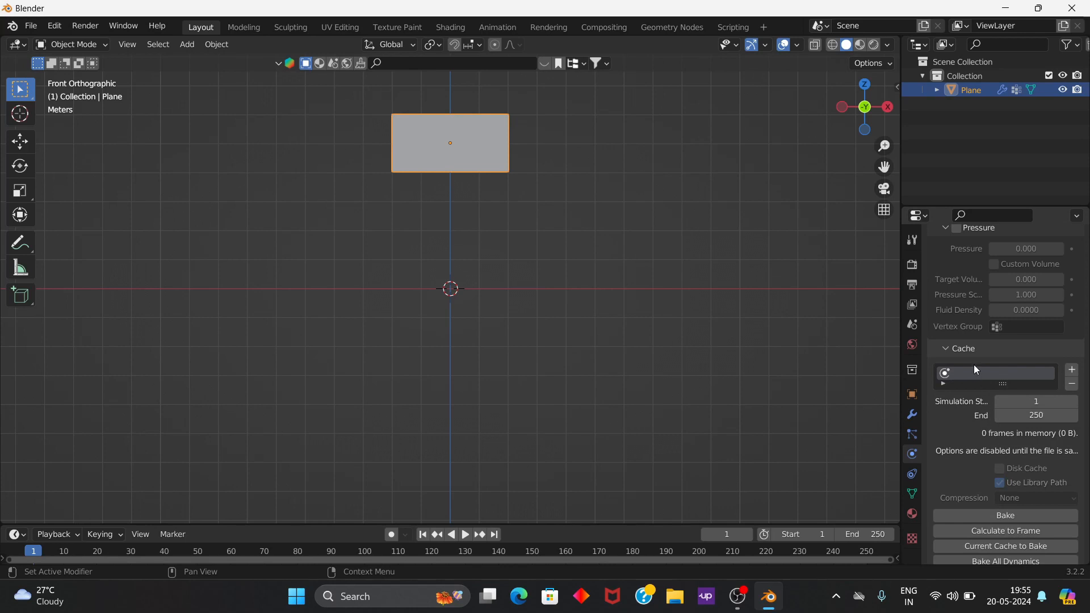
{"action": "left_click", "coordinate": [972, 351]}
{"action": "left_click", "coordinate": [972, 504]}
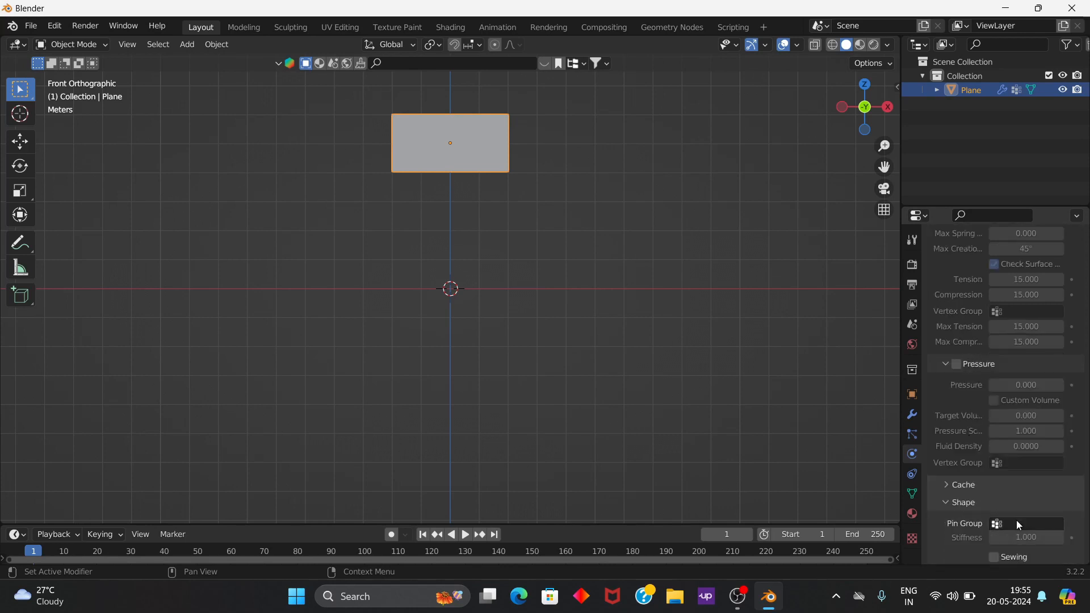
{"action": "scroll", "coordinate": [1016, 519], "scroll_direction": "down", "scroll_amount": 2}
{"action": "left_click", "coordinate": [1023, 480]}
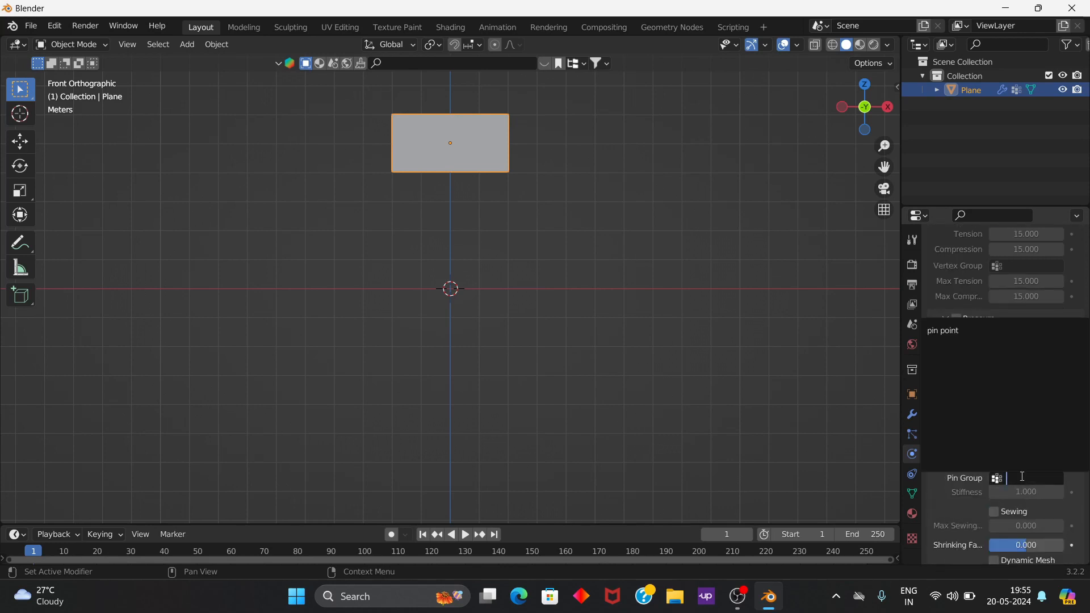
{"action": "left_click", "coordinate": [958, 331]}
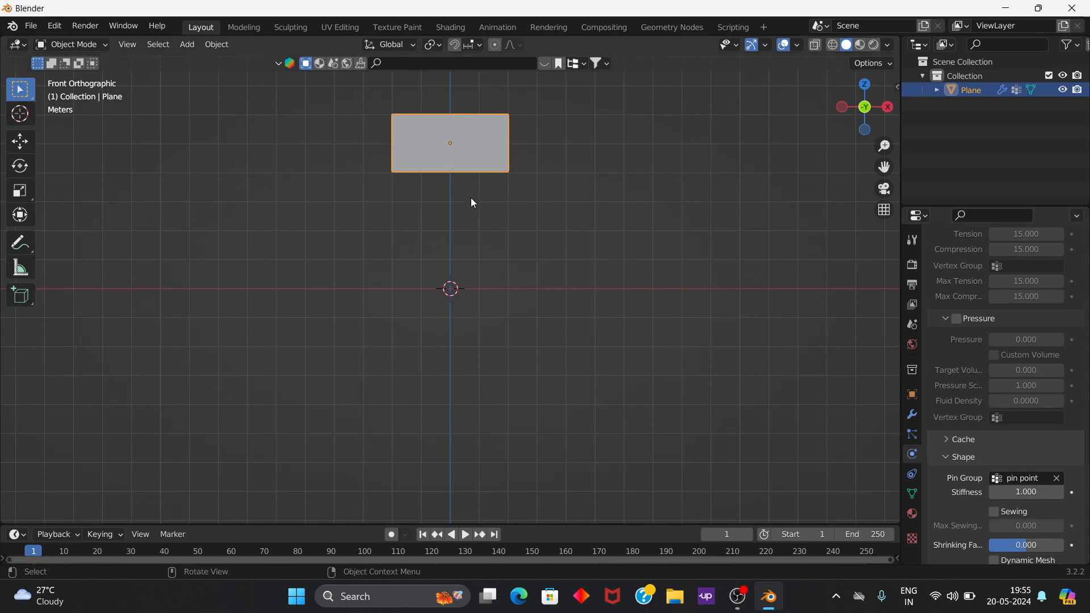
Step: Add a Subdivision Surface modifier to the plane and set its subdivision type to Simple
{"action": "left_click", "coordinate": [912, 419]}
{"action": "left_click", "coordinate": [984, 265]}
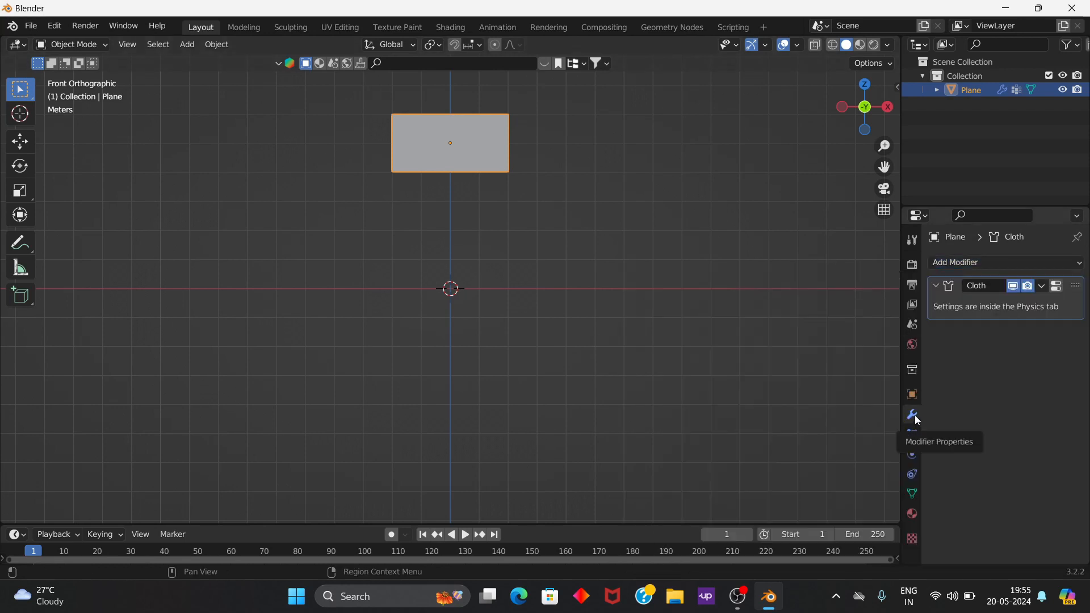
{"action": "left_click", "coordinate": [989, 261]}
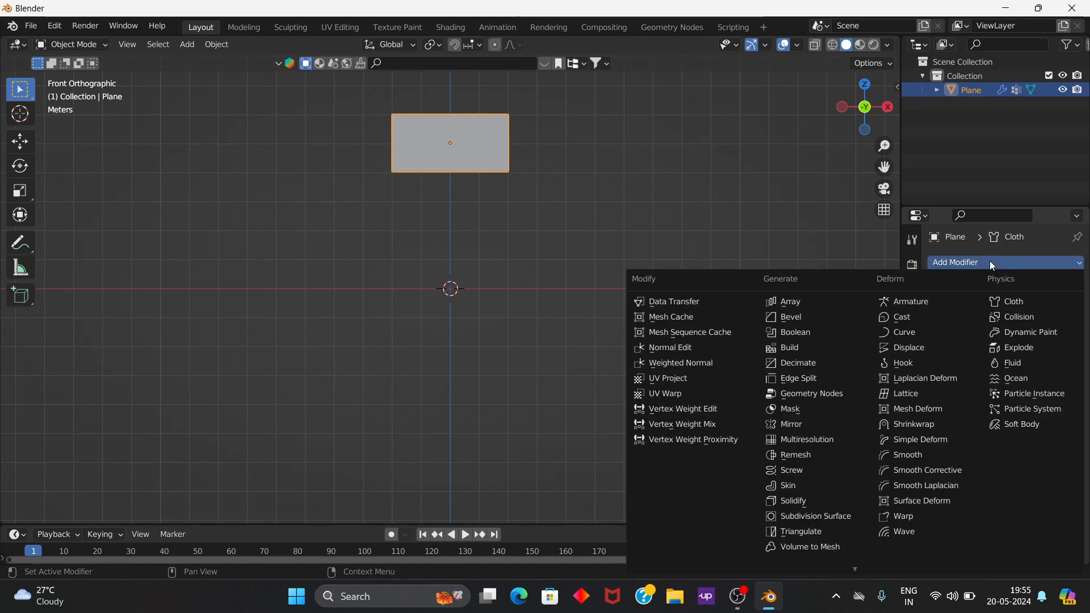
{"action": "left_click", "coordinate": [832, 516]}
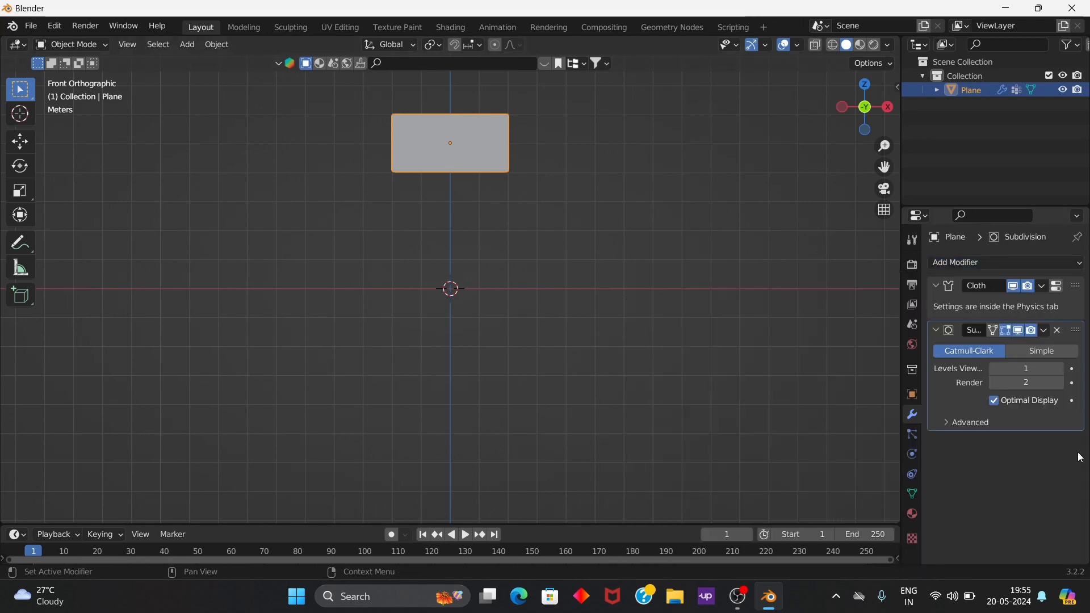
{"action": "left_click", "coordinate": [1040, 348]}
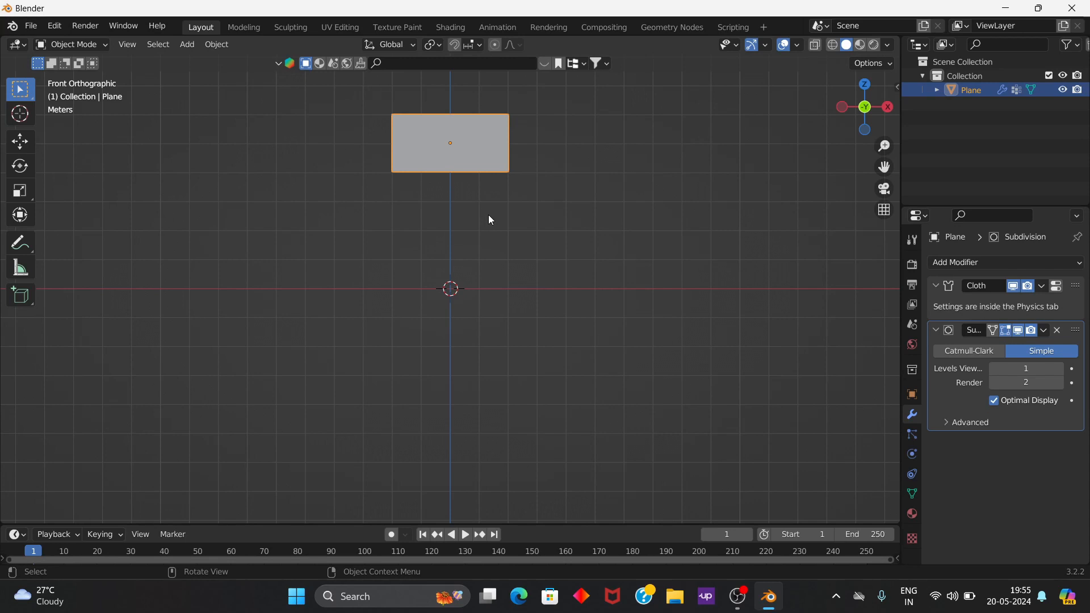
Step: Add a Wind force field to the scene at the world origin
{"action": "key", "text": "shift+a"}
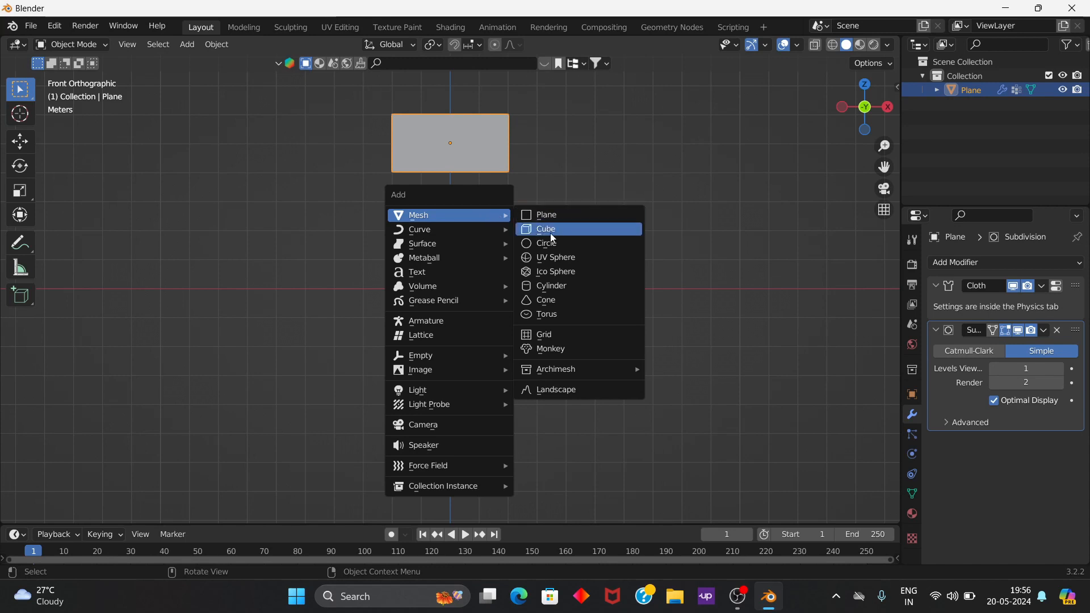
{"action": "mouse_move", "coordinate": [572, 374]}
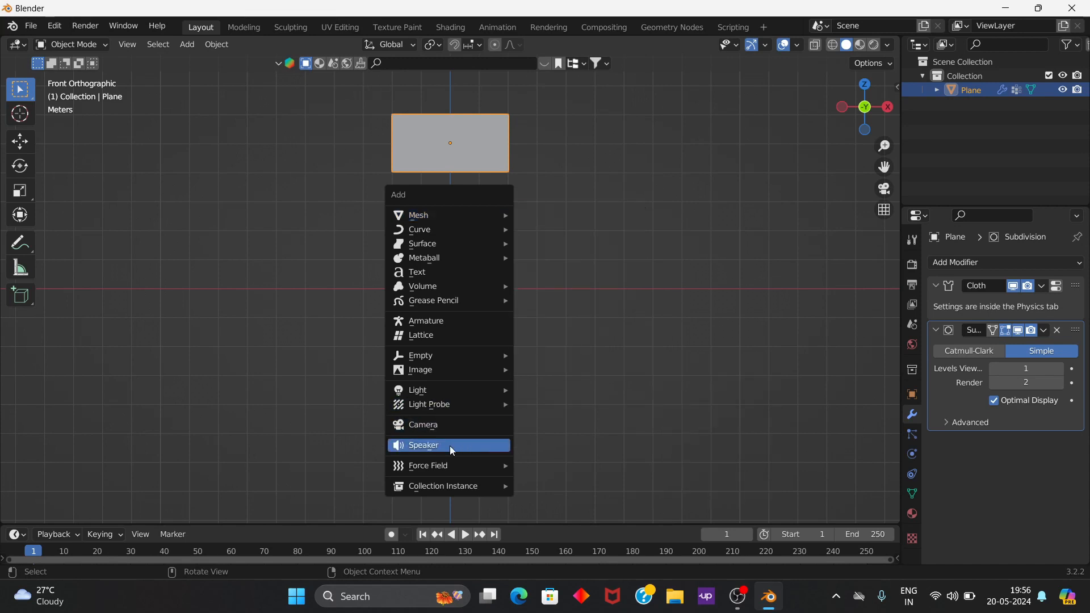
{"action": "mouse_move", "coordinate": [456, 474]}
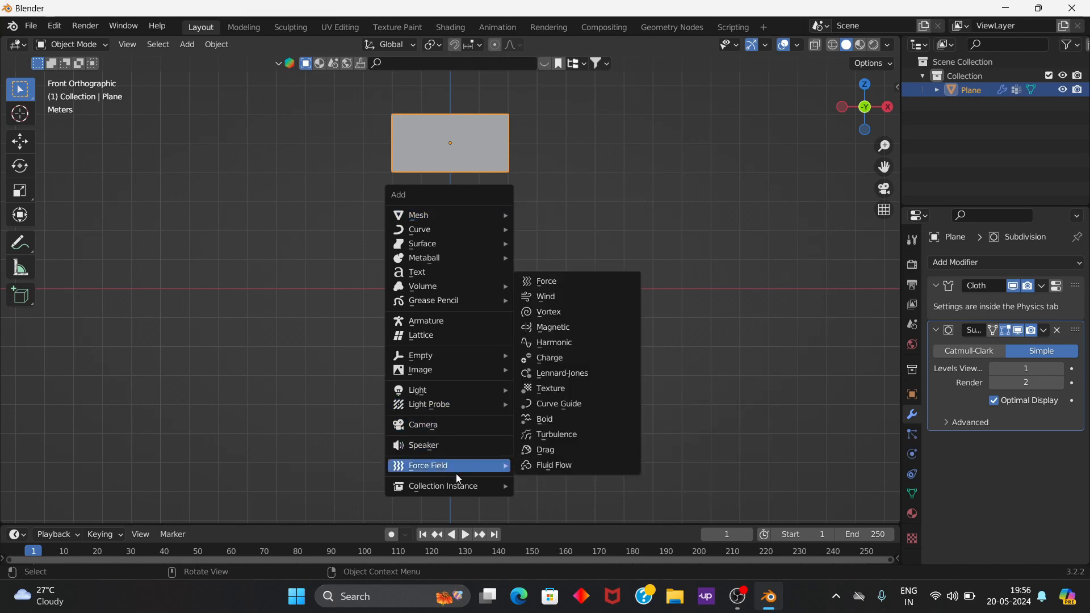
{"action": "left_click", "coordinate": [552, 298]}
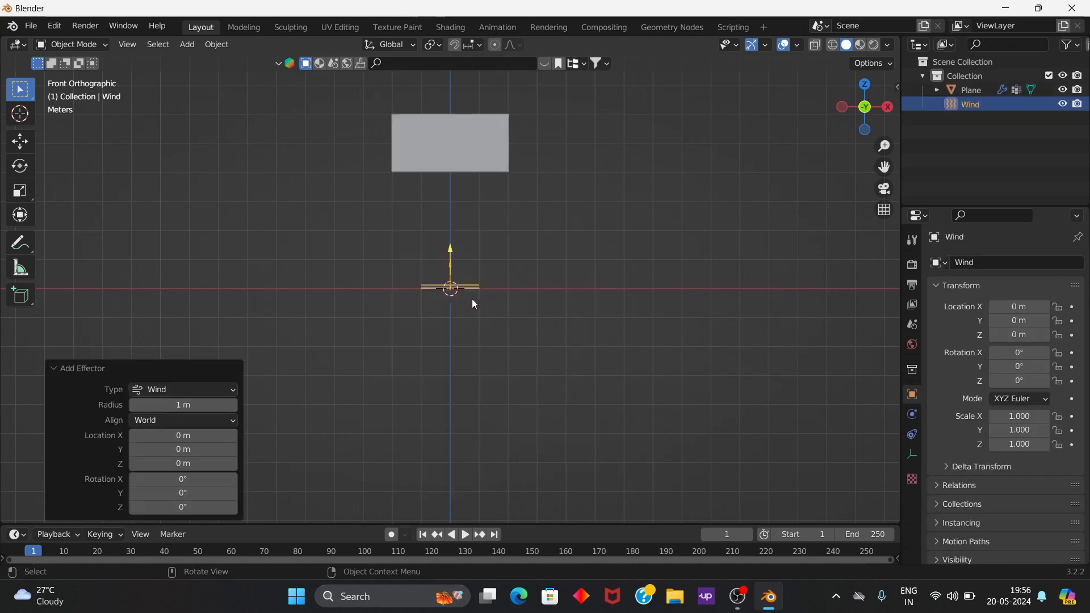
Step: Rotate the wind force field 90° about the global Y axis so it blows along X
{"action": "scroll", "coordinate": [473, 302], "scroll_direction": "up", "scroll_amount": 2}
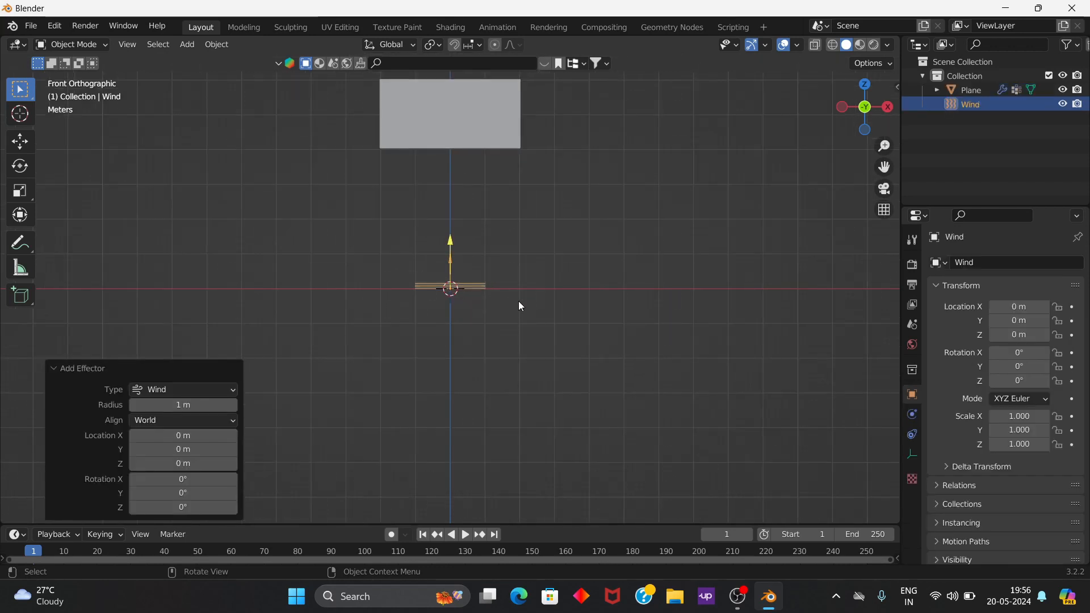
{"action": "key", "text": "r"}
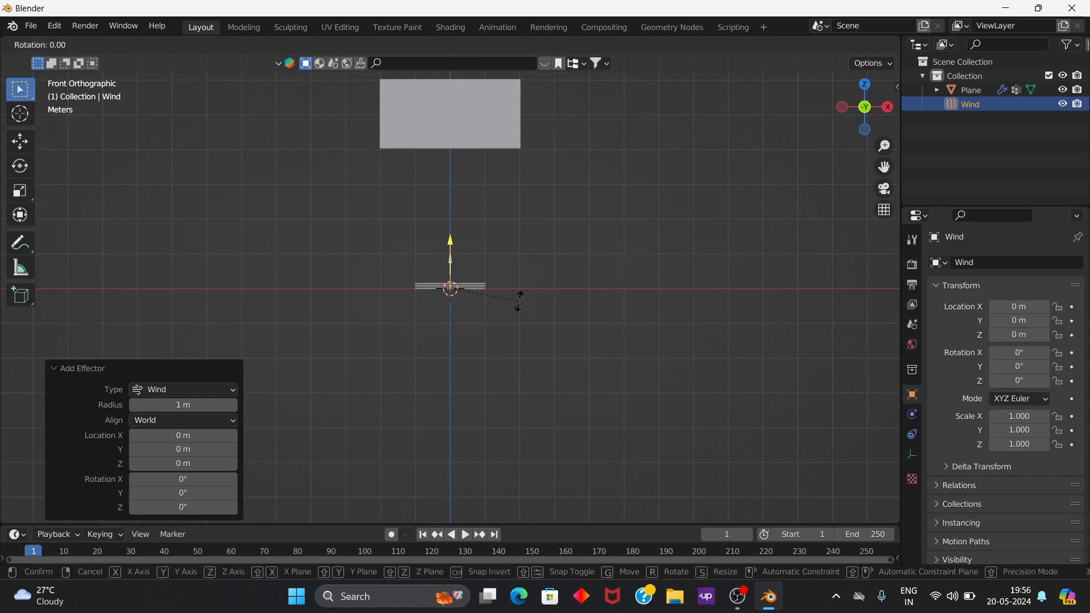
{"action": "key", "text": "y"}
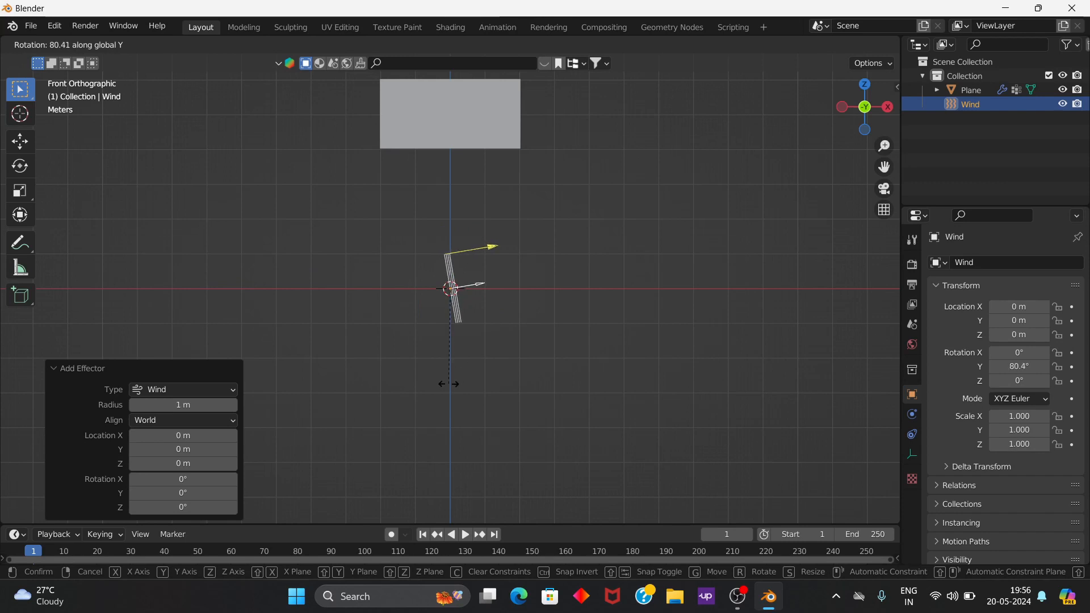
{"action": "type", "text": "90"}
{"action": "key", "text": "Return"}
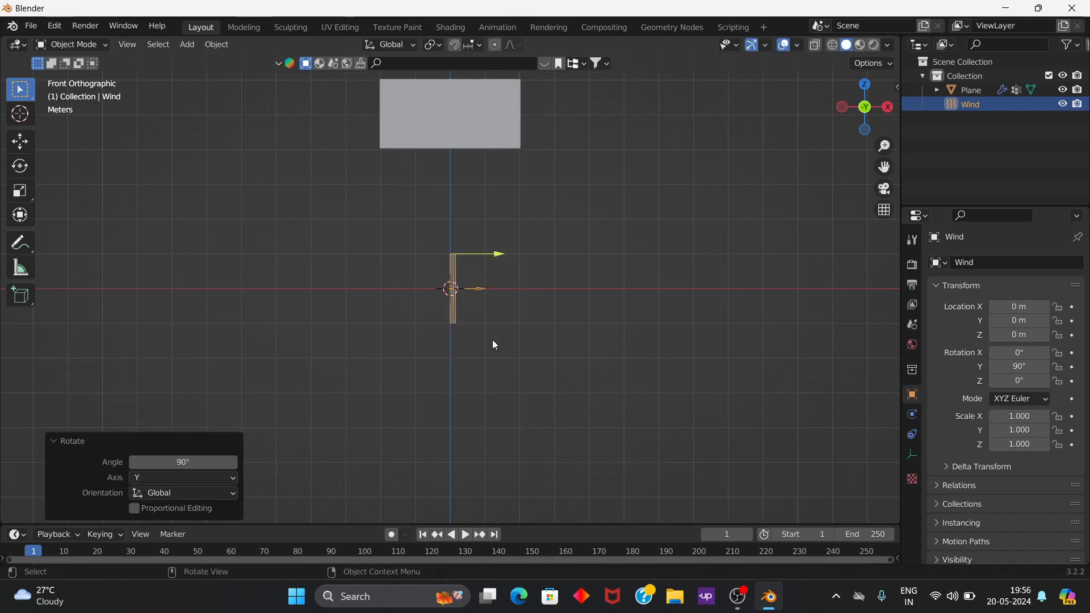
Step: Move the wind force field about -4.3 m along global X, beyond the plane's pinned edge
{"action": "scroll", "coordinate": [492, 340], "scroll_direction": "down", "scroll_amount": 2}
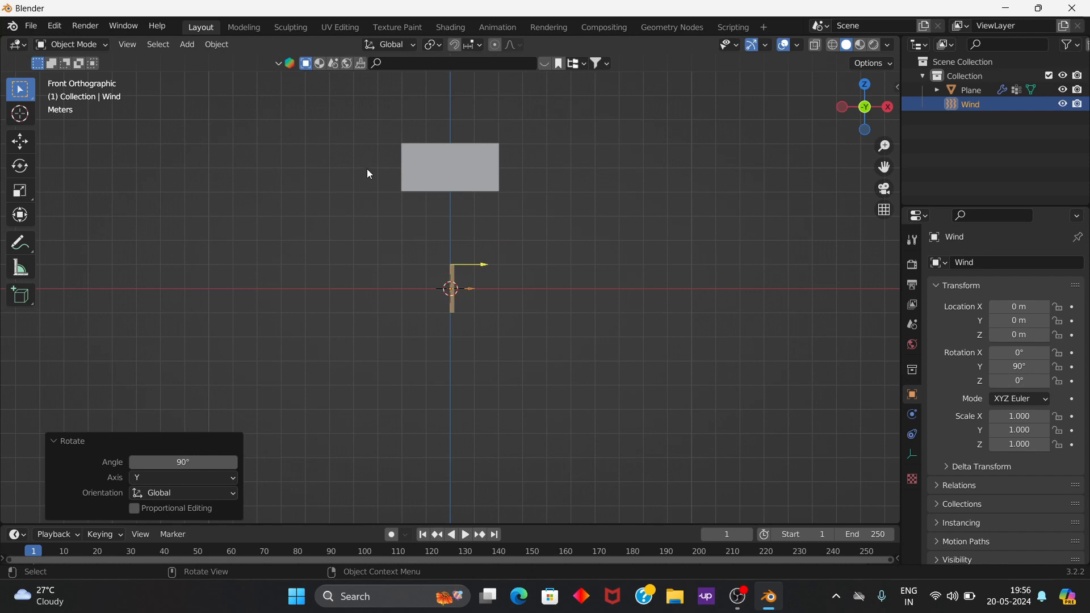
{"action": "key", "text": "g"}
{"action": "key", "text": "x"}
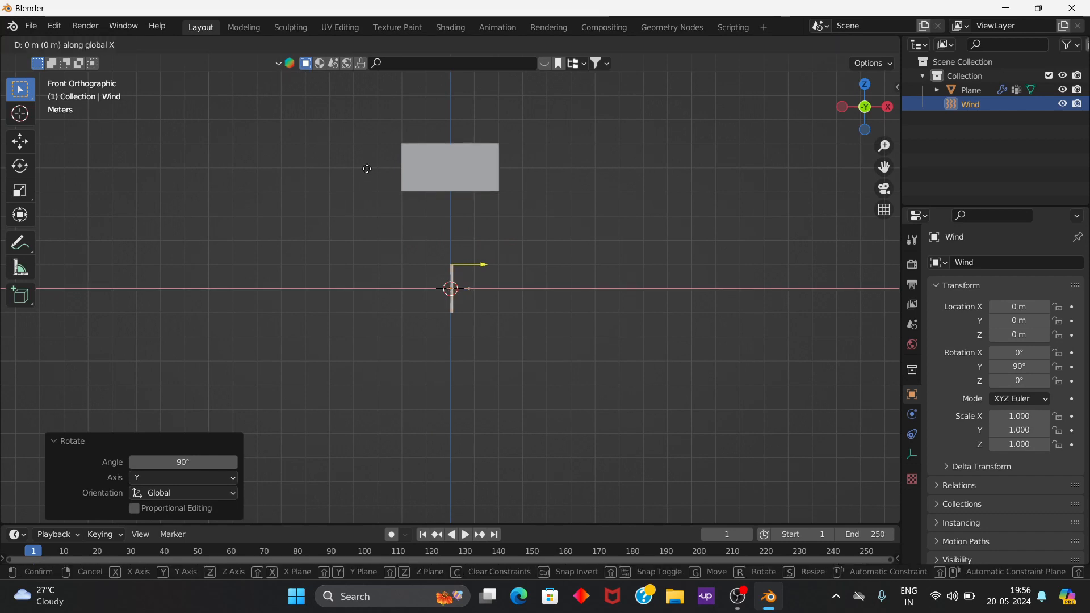
{"action": "left_click", "coordinate": [265, 166]}
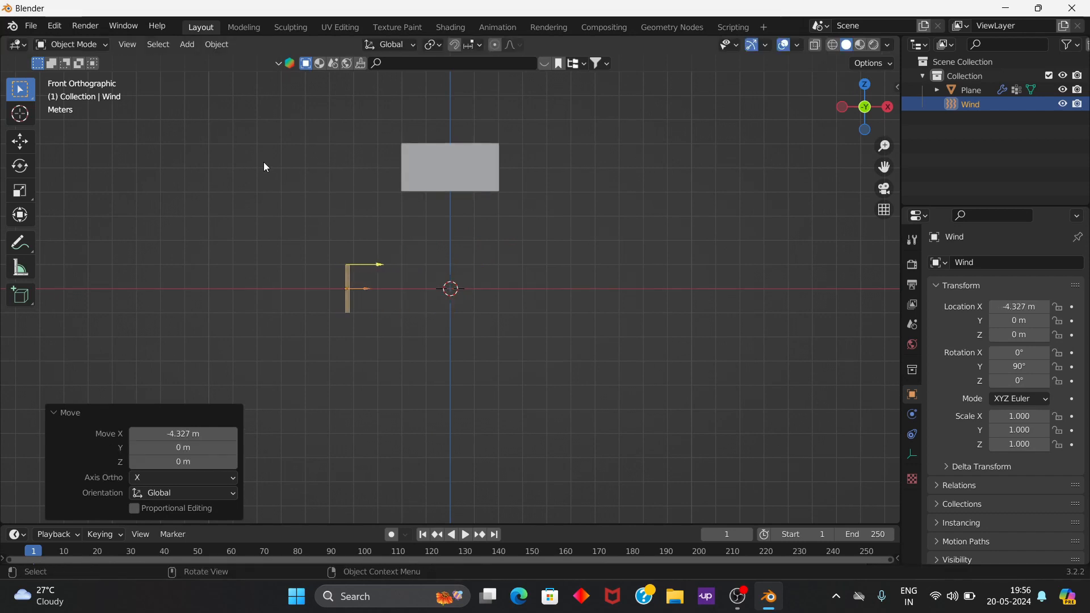
Step: Raise the wind force field along global Z to a height of about 4.94 m, level with the plane's middle
{"action": "key", "text": "g"}
{"action": "key", "text": "y"}
{"action": "key", "text": "z"}
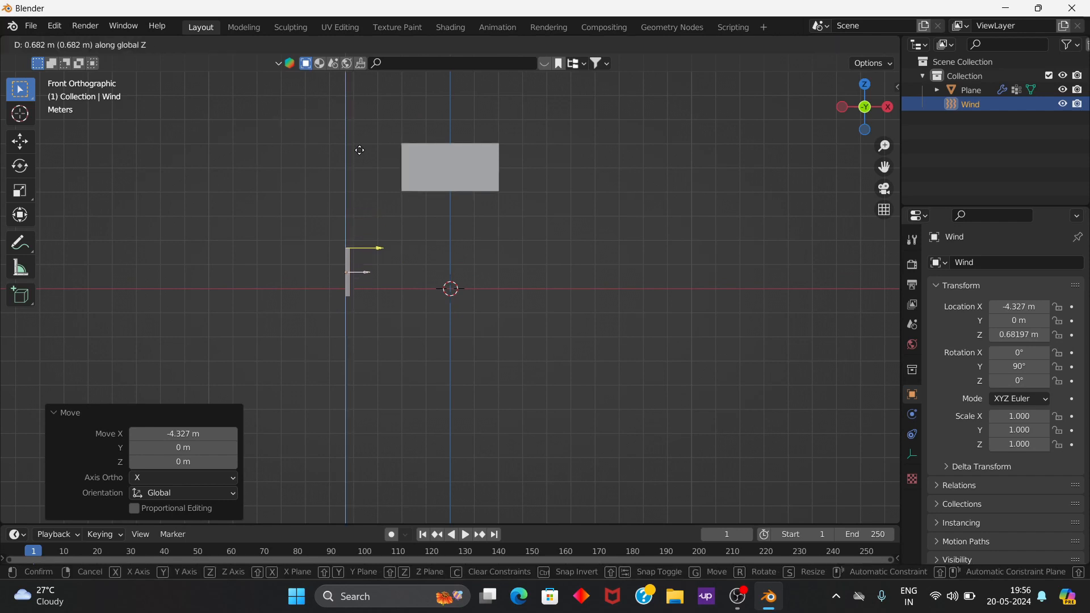
{"action": "left_click", "coordinate": [369, 514]}
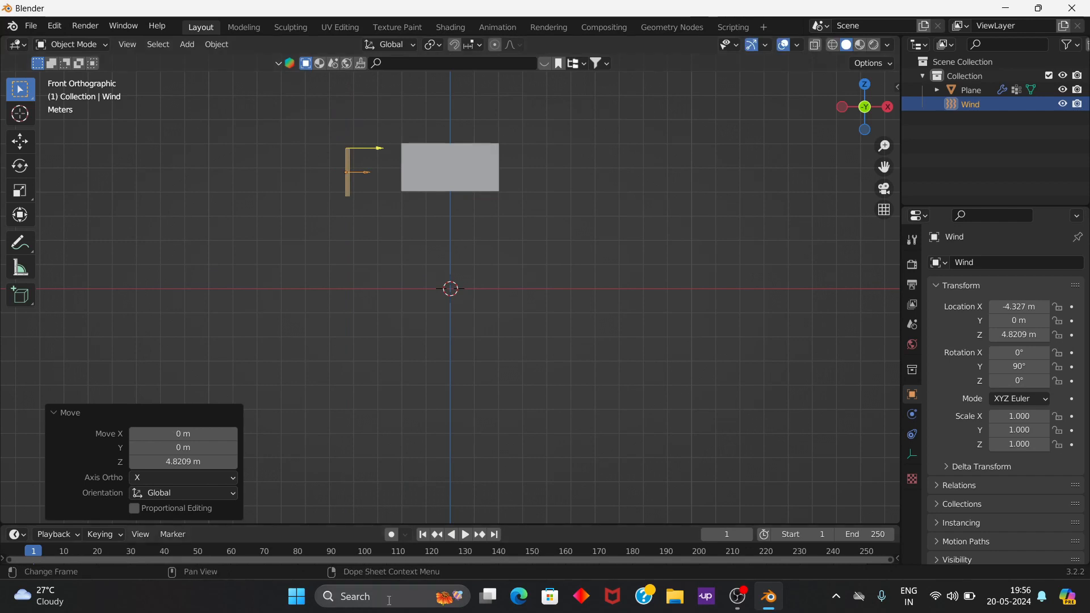
{"action": "key", "text": "g"}
{"action": "key", "text": "z"}
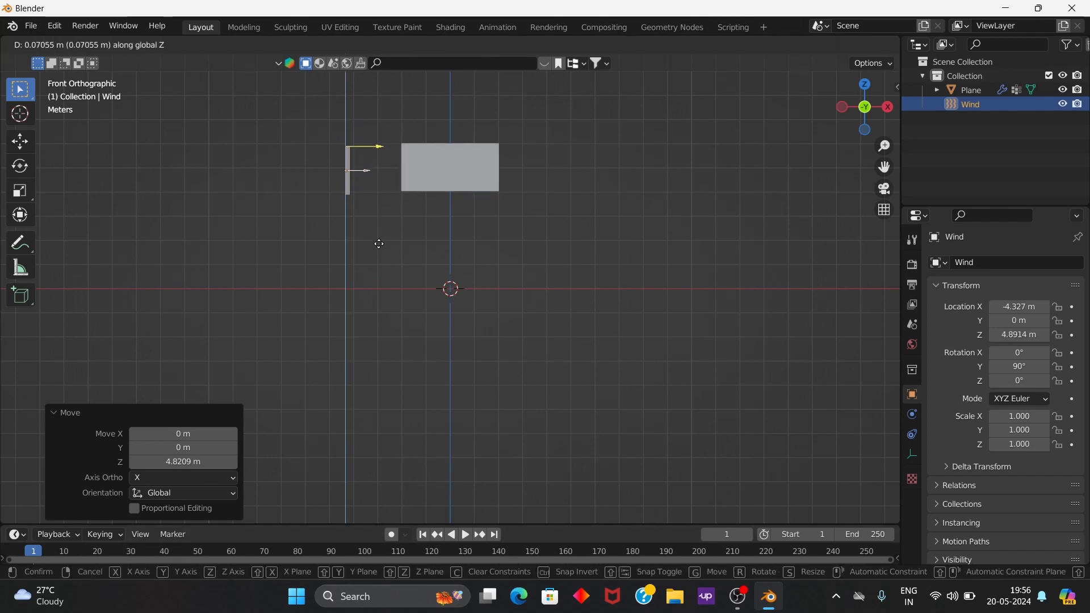
{"action": "left_click", "coordinate": [380, 245]}
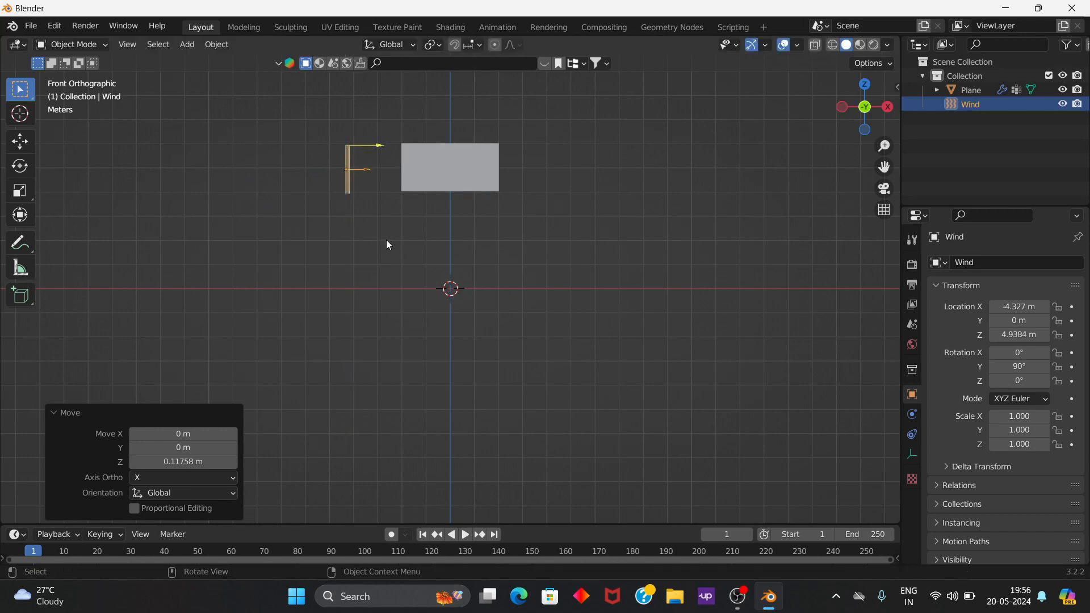
Step: Set the wind force field's strength to 5000 in its physics settings
{"action": "middle_click_drag", "start_coordinate": [461, 261], "coordinate": [301, 196]}
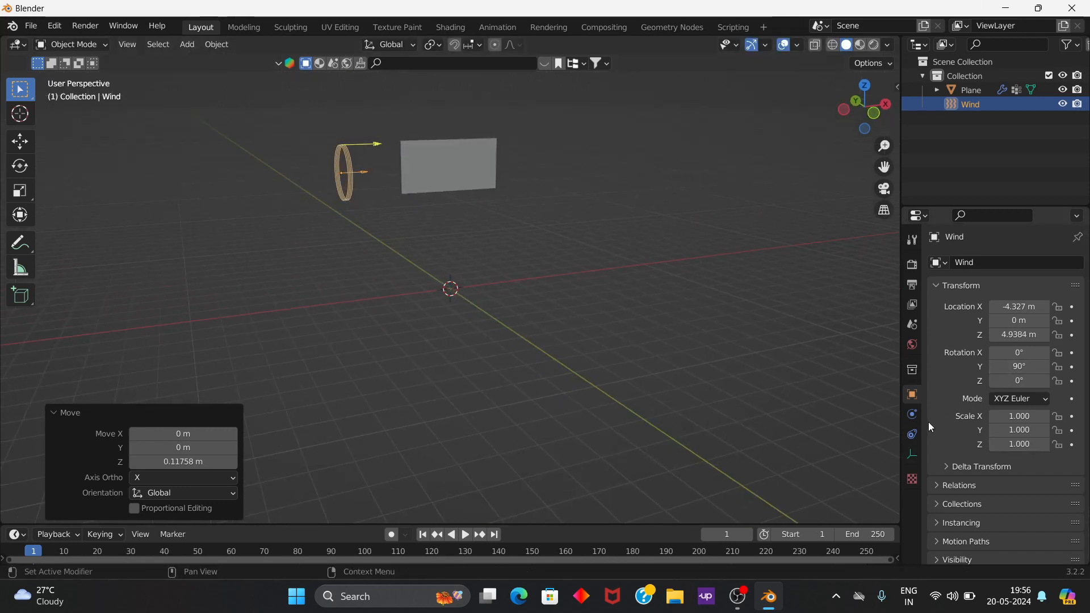
{"action": "left_click", "coordinate": [912, 456]}
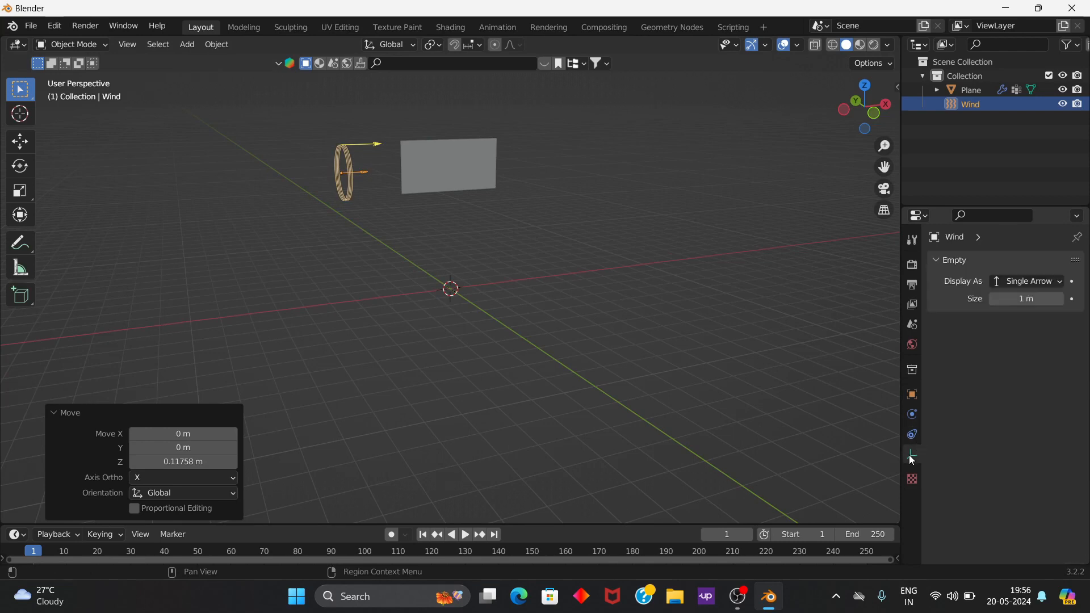
{"action": "left_click", "coordinate": [913, 423]}
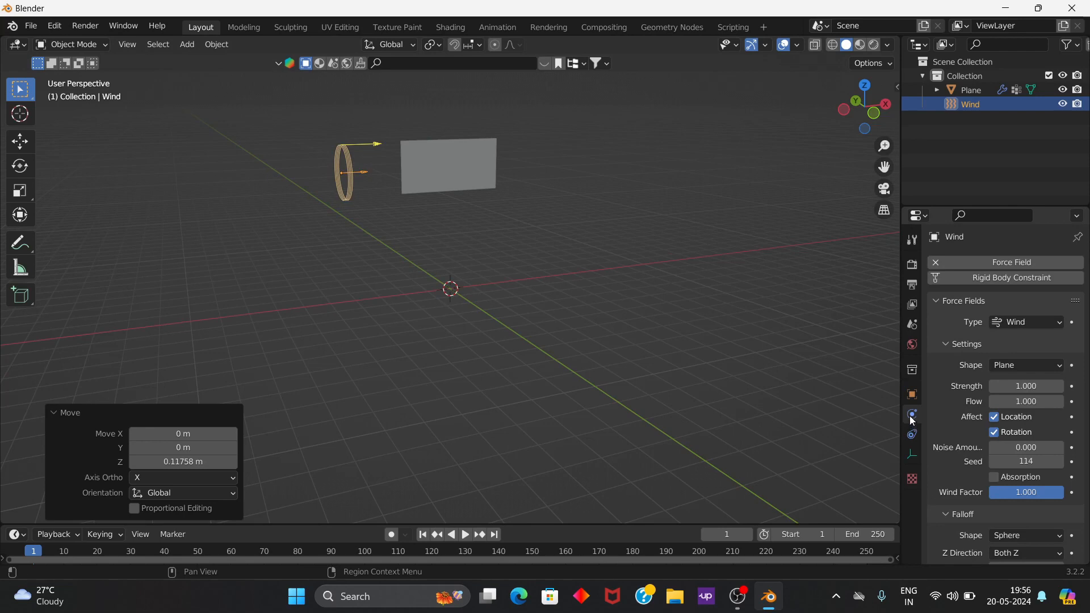
{"action": "left_click", "coordinate": [1026, 386]}
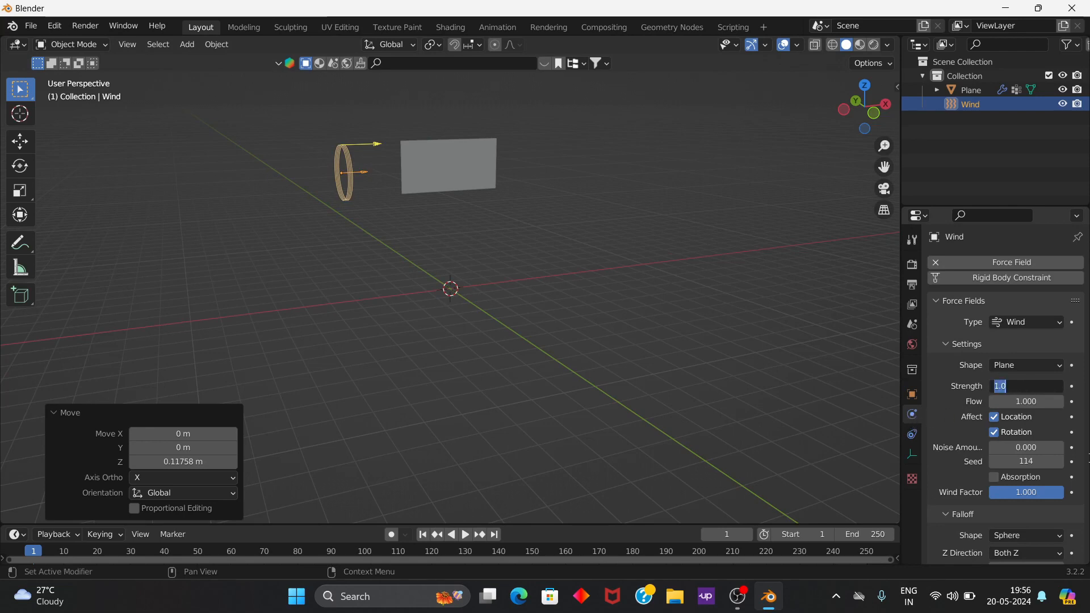
{"action": "type", "text": "5000"}
{"action": "key", "text": "Return"}
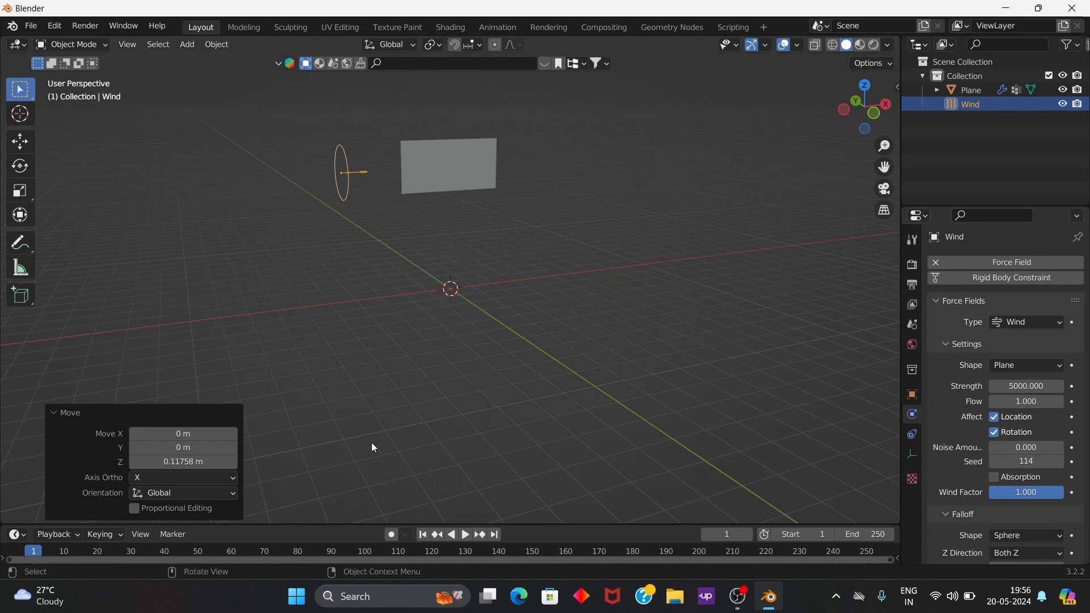
Step: Play the animation to preview the flag blowing in the wind, stop it and return the timeline to frame 0
{"action": "key", "text": "space"}
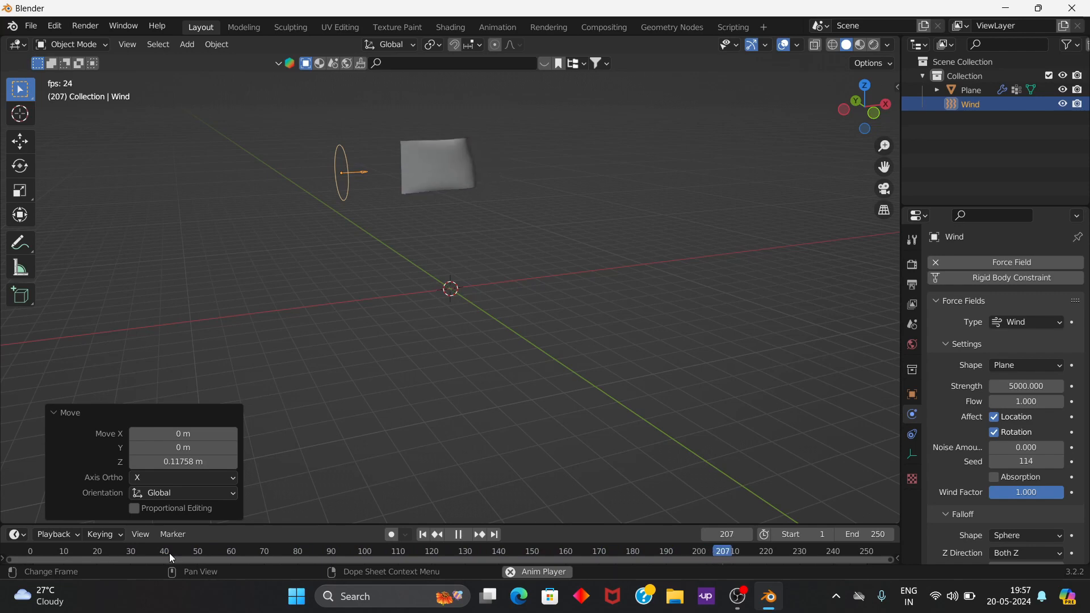
{"action": "key", "text": "space"}
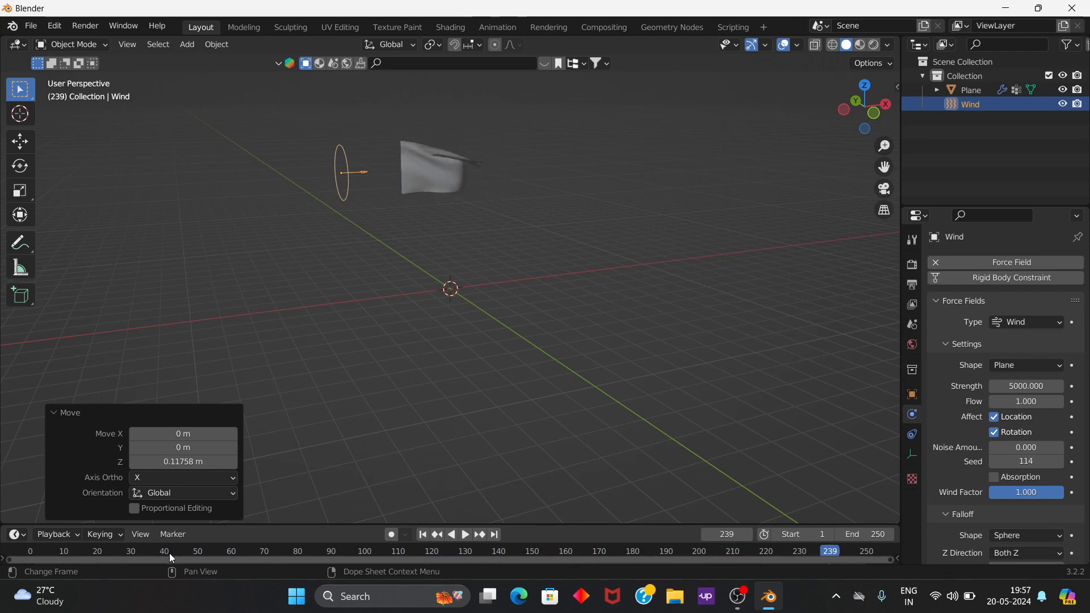
{"action": "left_click_drag", "start_coordinate": [57, 552], "coordinate": [894, 554]}
{"action": "key", "text": "space"}
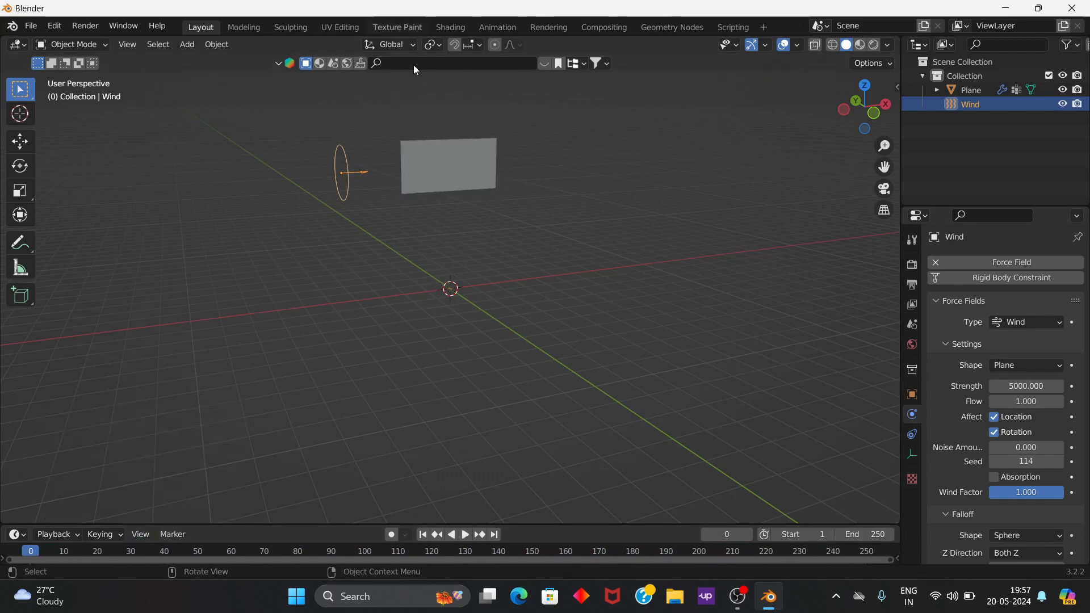
Step: Try the Rendered viewport shading on the flag and settle on Material Preview shading
{"action": "left_click", "coordinate": [862, 46]}
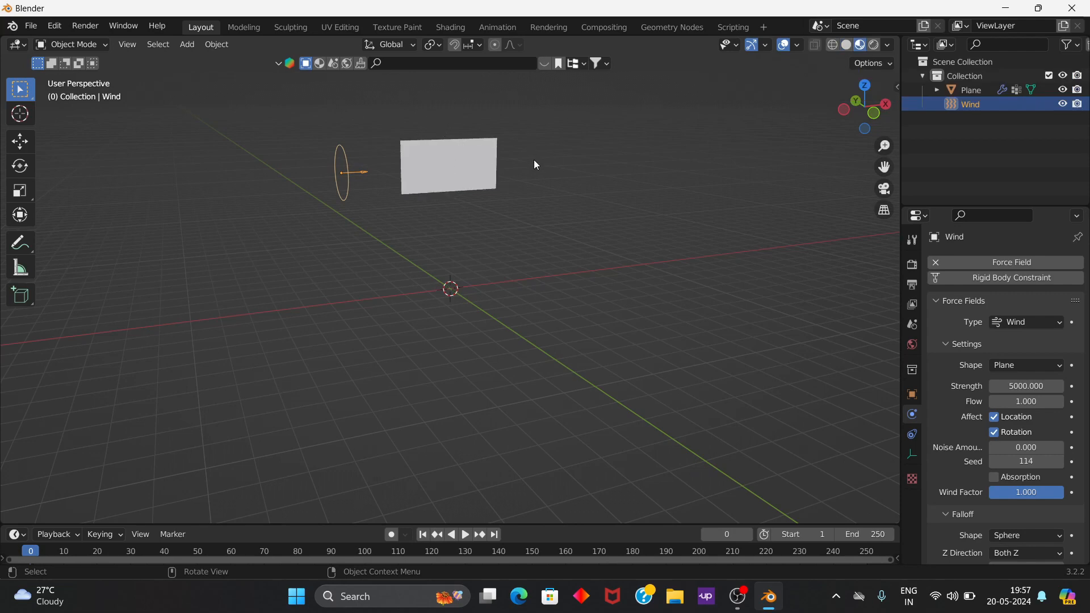
{"action": "left_click", "coordinate": [872, 46]}
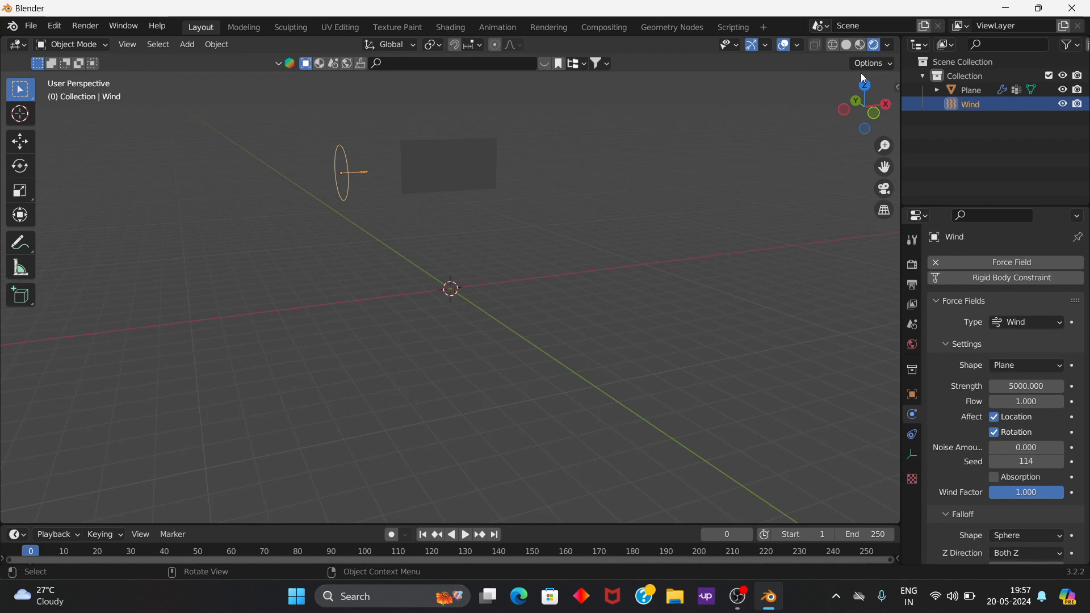
{"action": "left_click", "coordinate": [860, 49]}
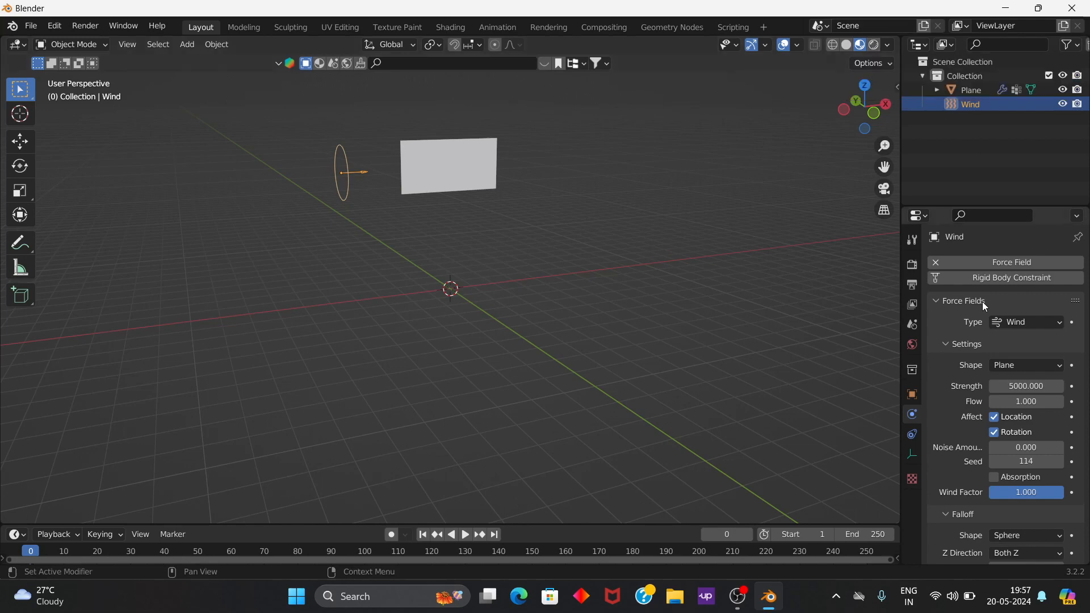
Step: Check the render engines available in the scene's render settings, keeping Eevee selected
{"action": "left_click", "coordinate": [911, 267]}
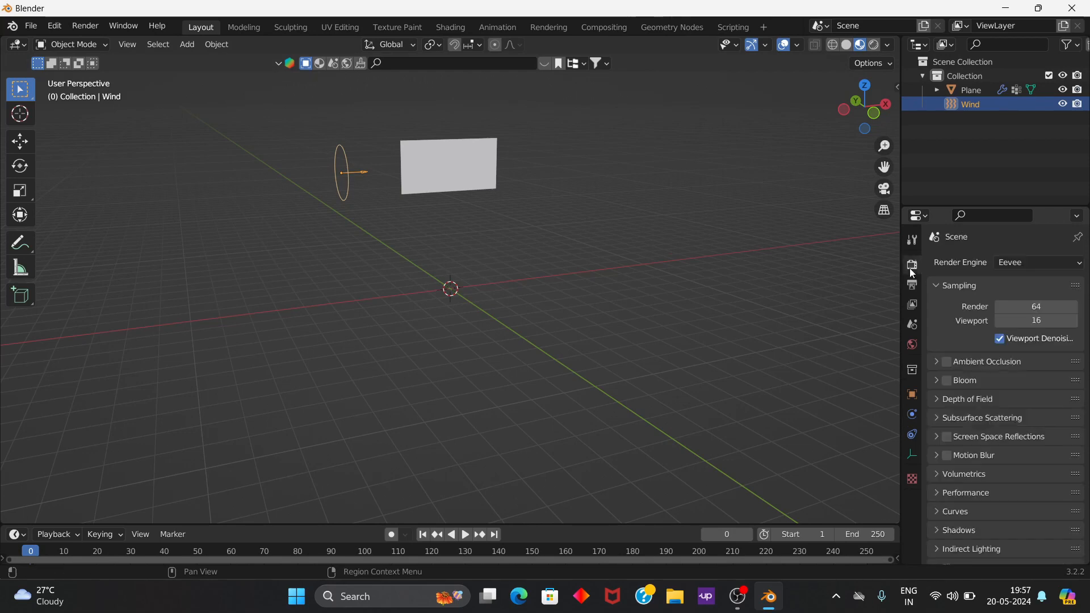
{"action": "left_click", "coordinate": [1016, 264]}
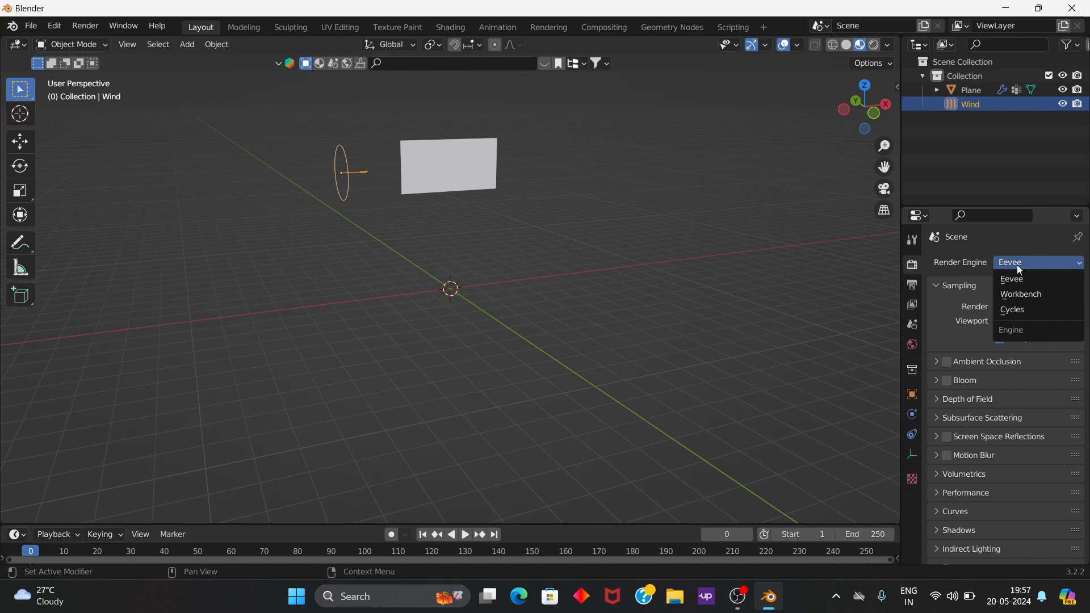
{"action": "left_click", "coordinate": [1016, 264]}
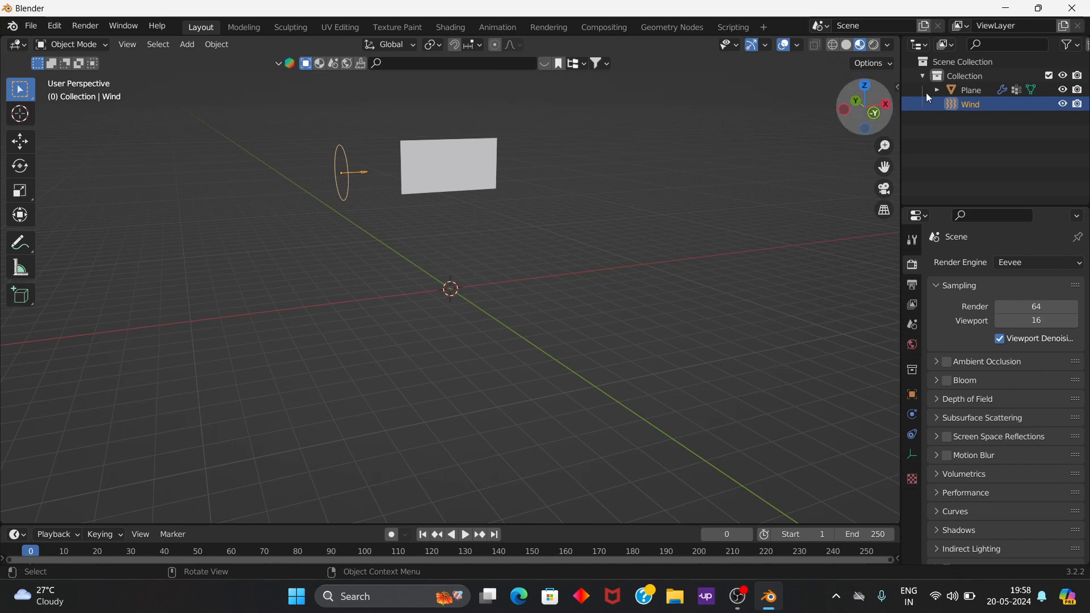
Step: Create a new material on the flag plane
{"action": "left_click", "coordinate": [449, 173]}
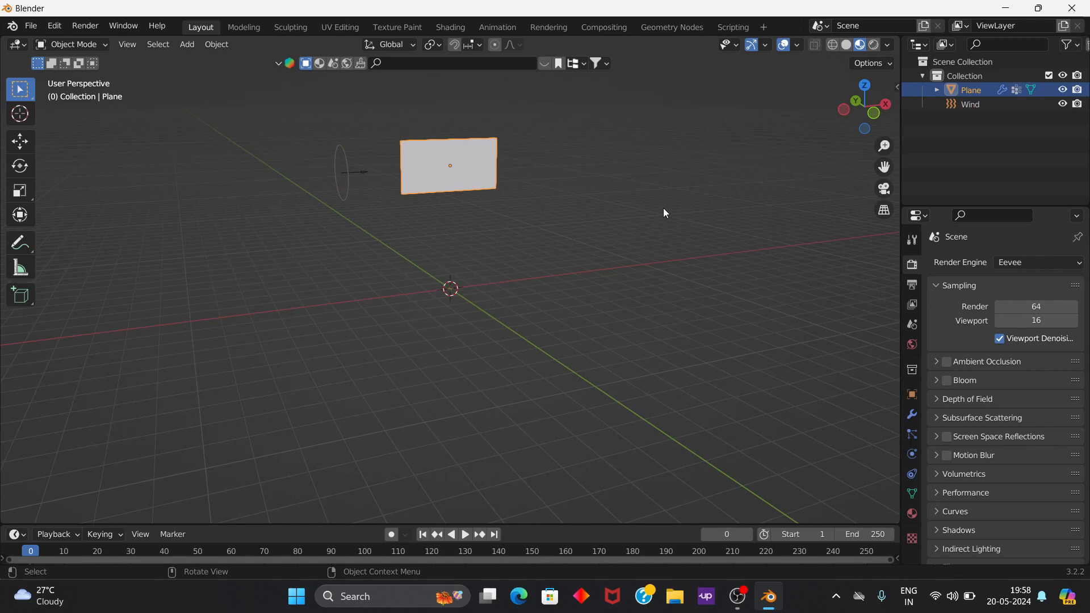
{"action": "left_click", "coordinate": [912, 514]}
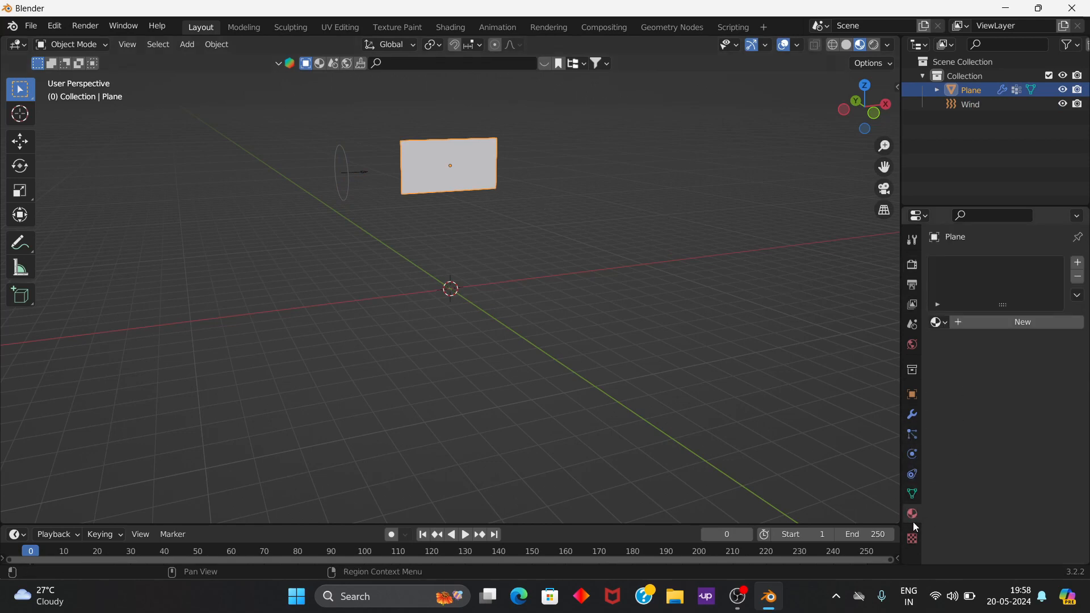
{"action": "left_click", "coordinate": [982, 323]}
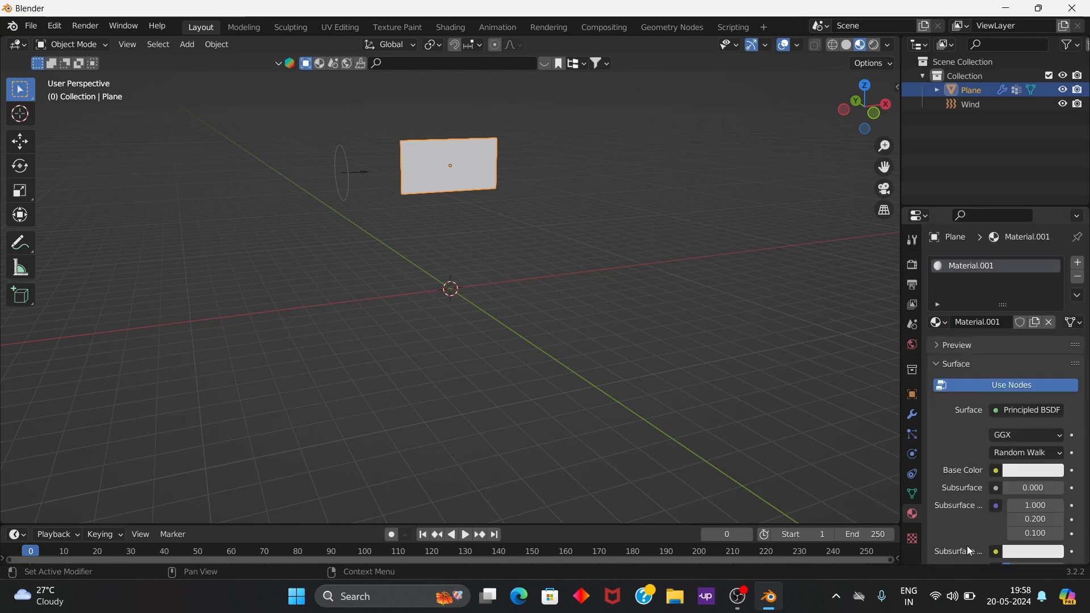
Step: Tint the flag material's base color light purple, with hue 0.721, saturation 0.545 and value 0.800
{"action": "left_click", "coordinate": [996, 471]}
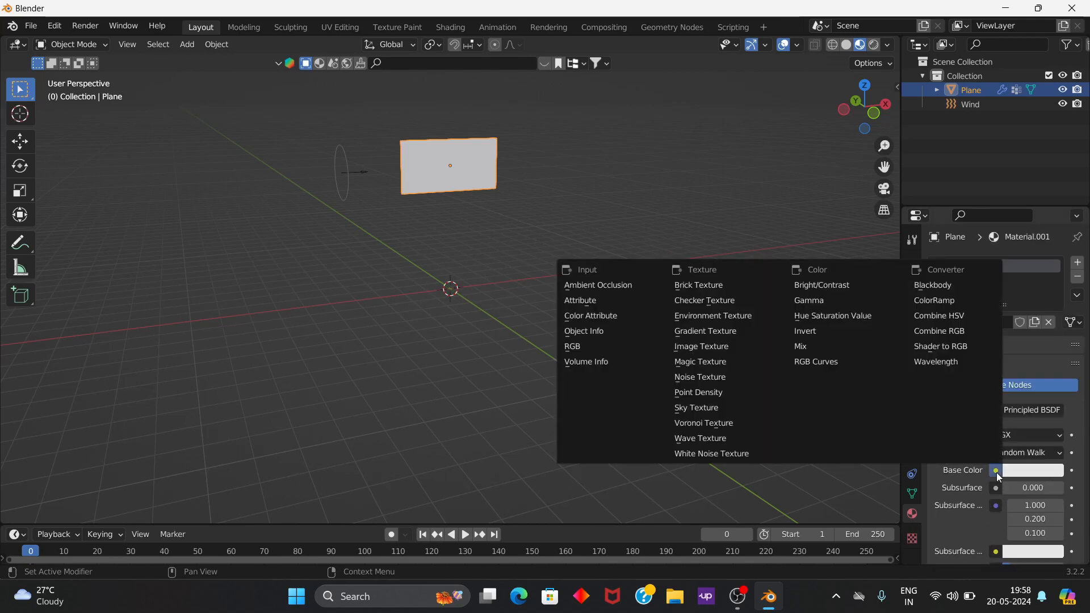
{"action": "left_click", "coordinate": [1030, 472]}
{"action": "mouse_move", "coordinate": [998, 310]}
{"action": "left_mouse_down"}
{"action": "mouse_move", "coordinate": [1001, 295]}
{"action": "mouse_move", "coordinate": [1006, 318]}
{"action": "left_mouse_up"}
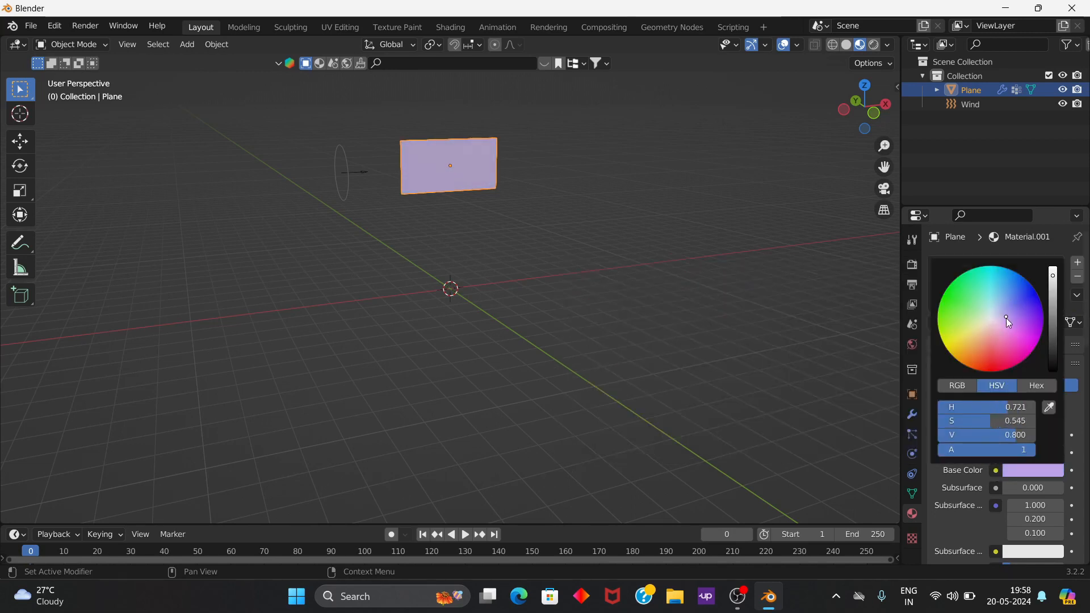
Step: Assign an Image Texture to the flag material's base color and load flag.jpg from the Desktop folder
{"action": "left_click", "coordinate": [996, 471]}
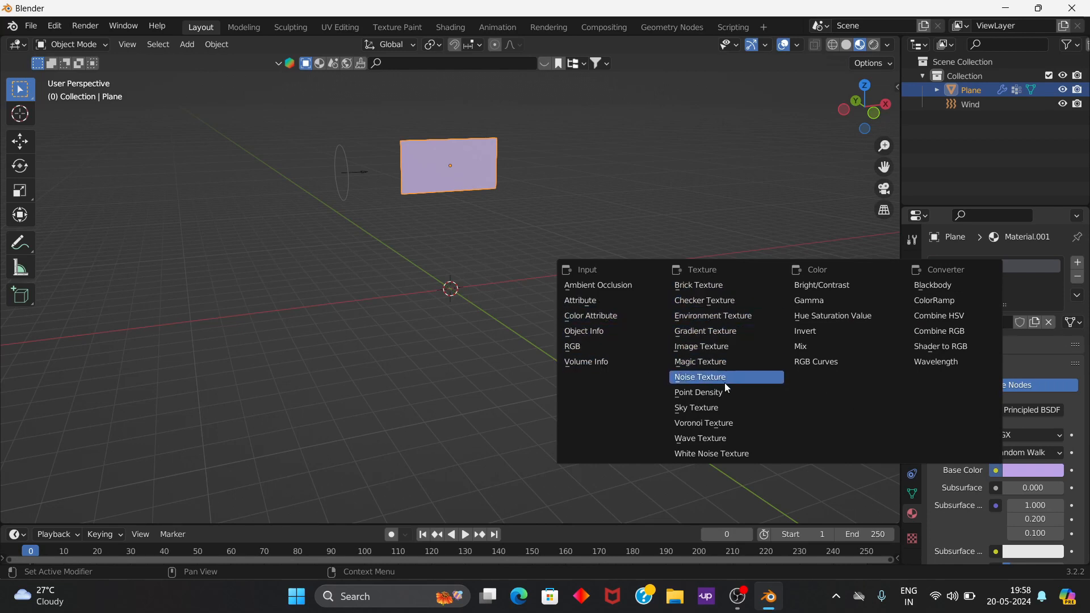
{"action": "left_click", "coordinate": [725, 347]}
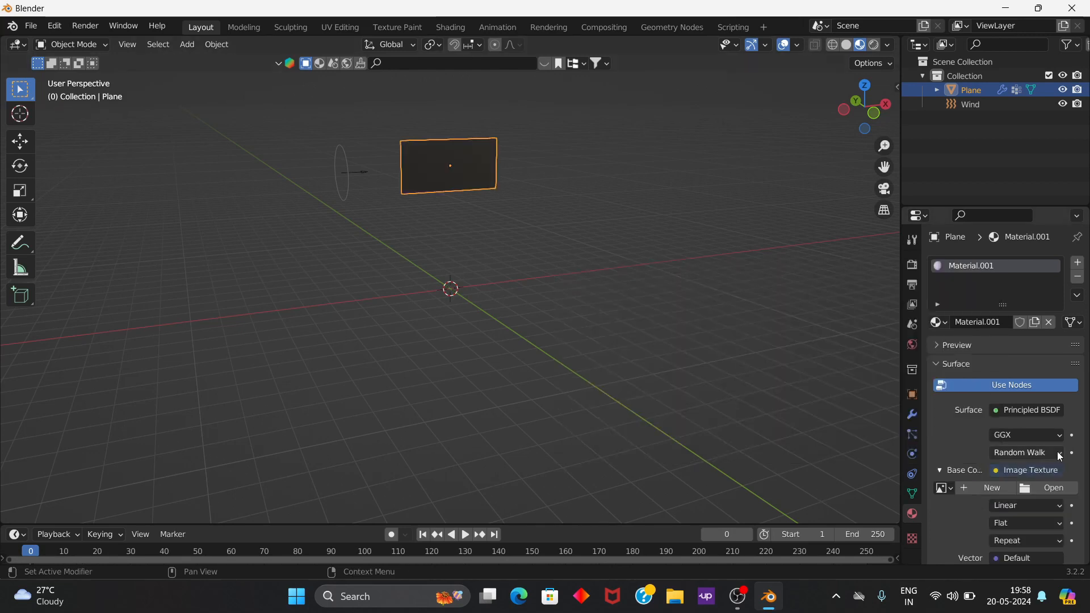
{"action": "scroll", "coordinate": [1022, 475], "scroll_direction": "down", "scroll_amount": 1}
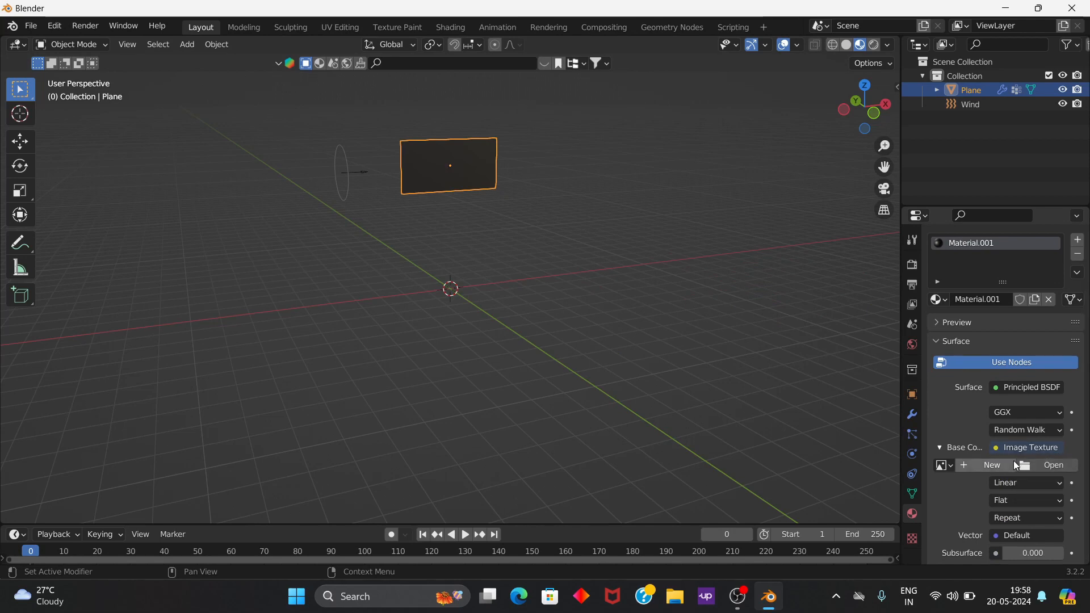
{"action": "left_click", "coordinate": [1032, 462]}
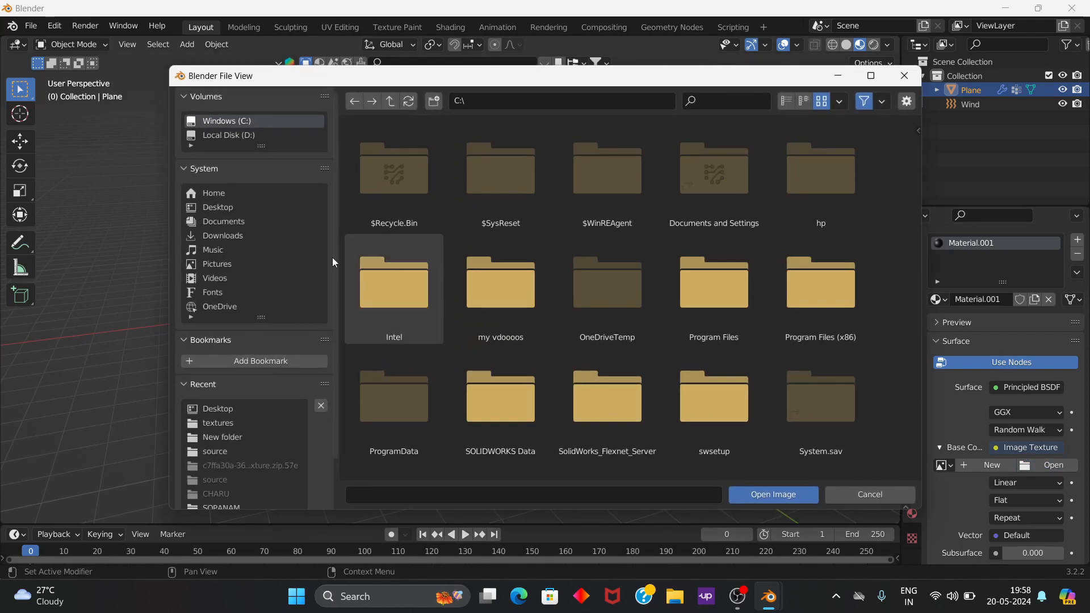
{"action": "left_click", "coordinate": [223, 210]}
{"action": "double_click", "coordinate": [714, 301]}
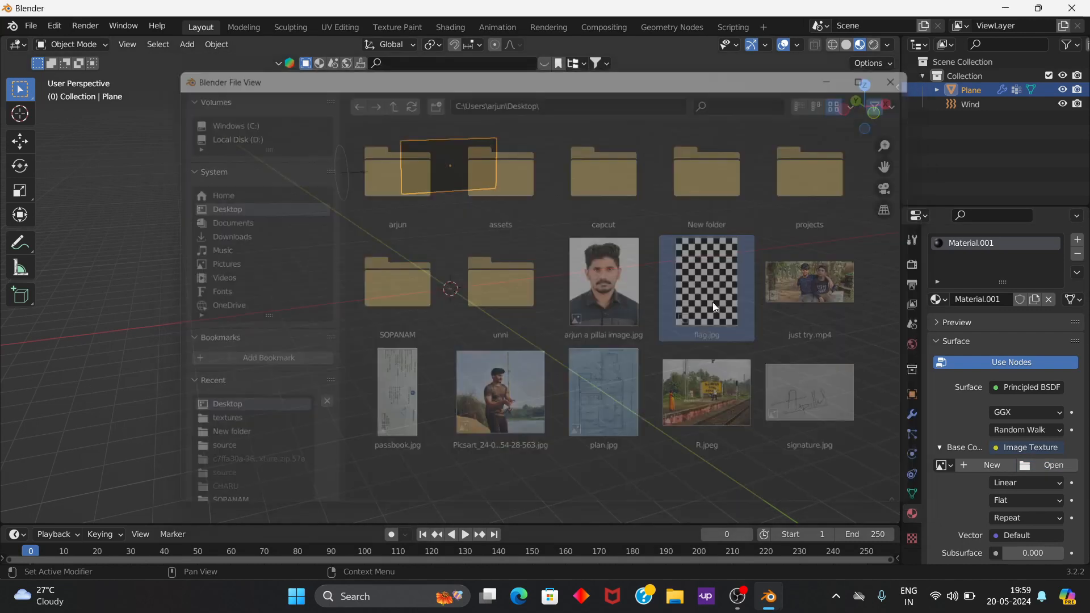
Step: Play the animation to preview the checkered flag waving and stop it at frame 167
{"action": "scroll", "coordinate": [465, 166], "scroll_direction": "up", "scroll_amount": 4}
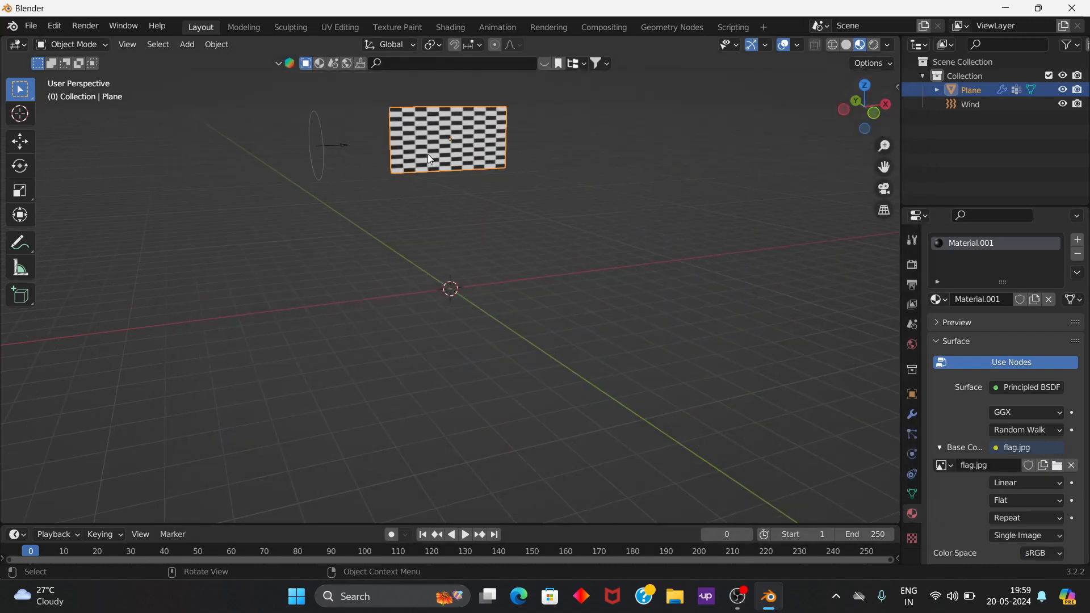
{"action": "scroll", "coordinate": [443, 192], "scroll_direction": "down", "scroll_amount": 2}
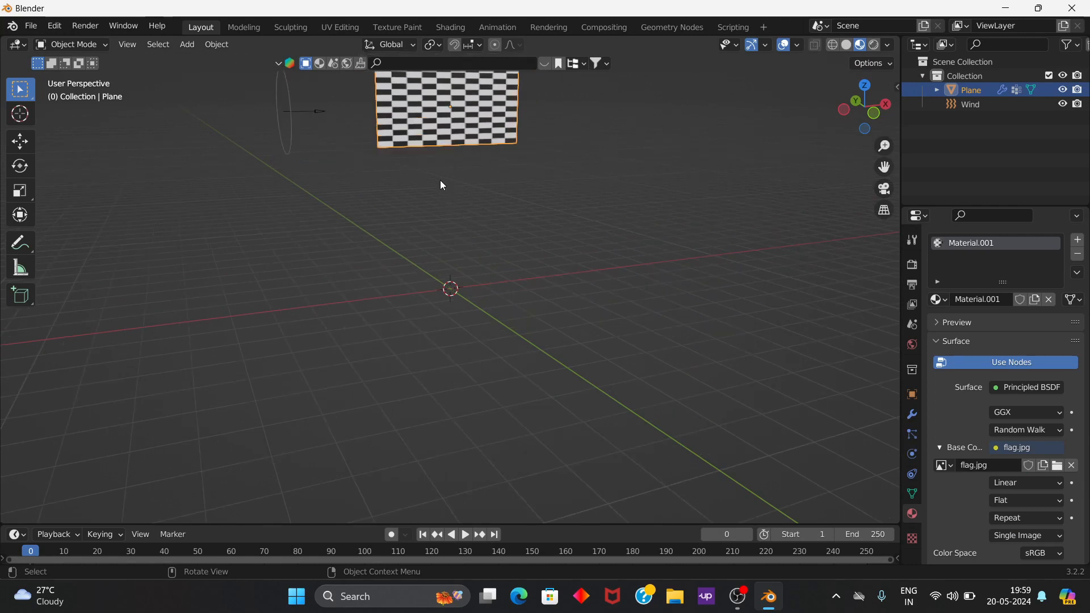
{"action": "key", "text": "space"}
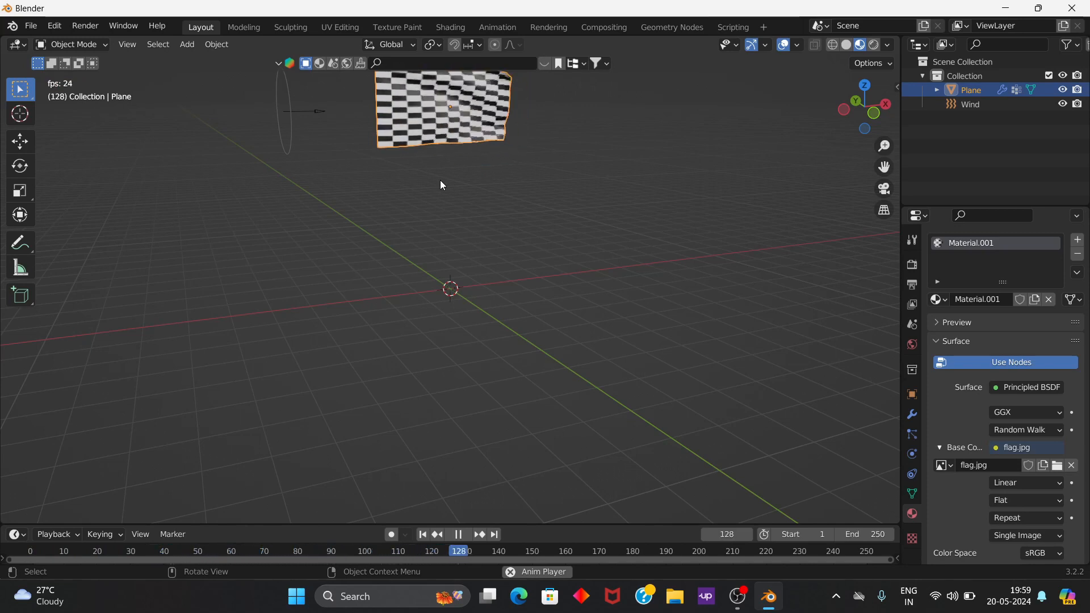
{"action": "key", "text": "space"}
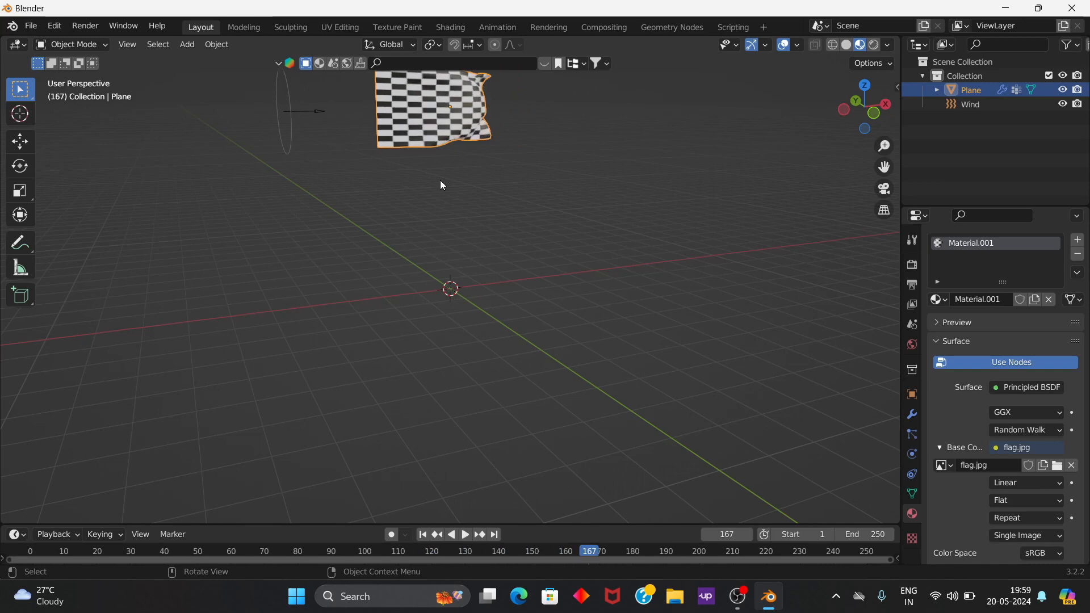
Step: Switch the viewport to Rendered shading and add an area light at the world origin
{"action": "left_click", "coordinate": [874, 45]}
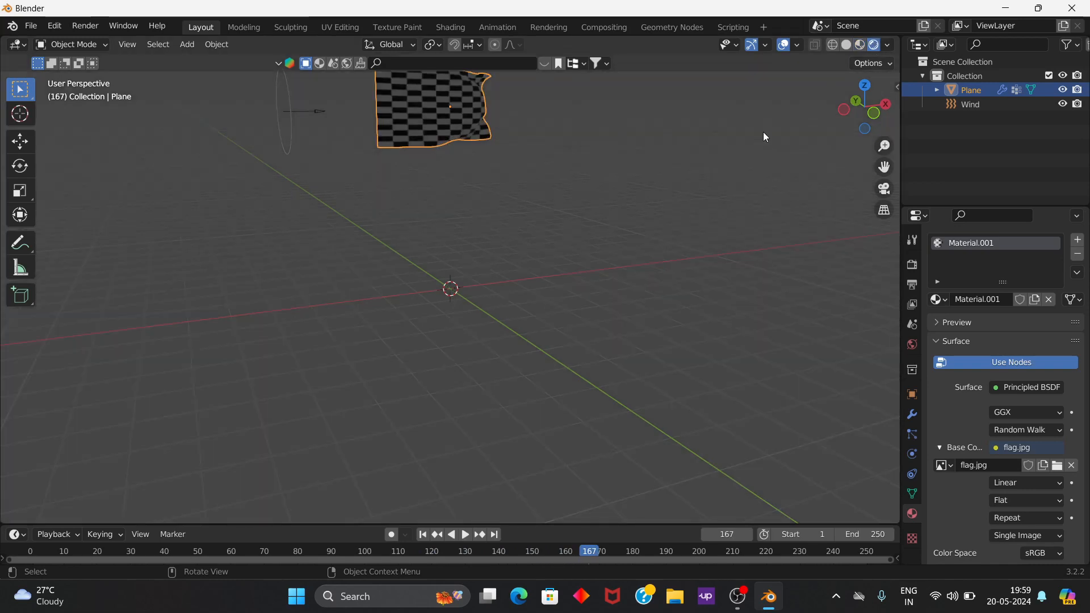
{"action": "middle_click_drag", "start_coordinate": [447, 214], "coordinate": [422, 244]}
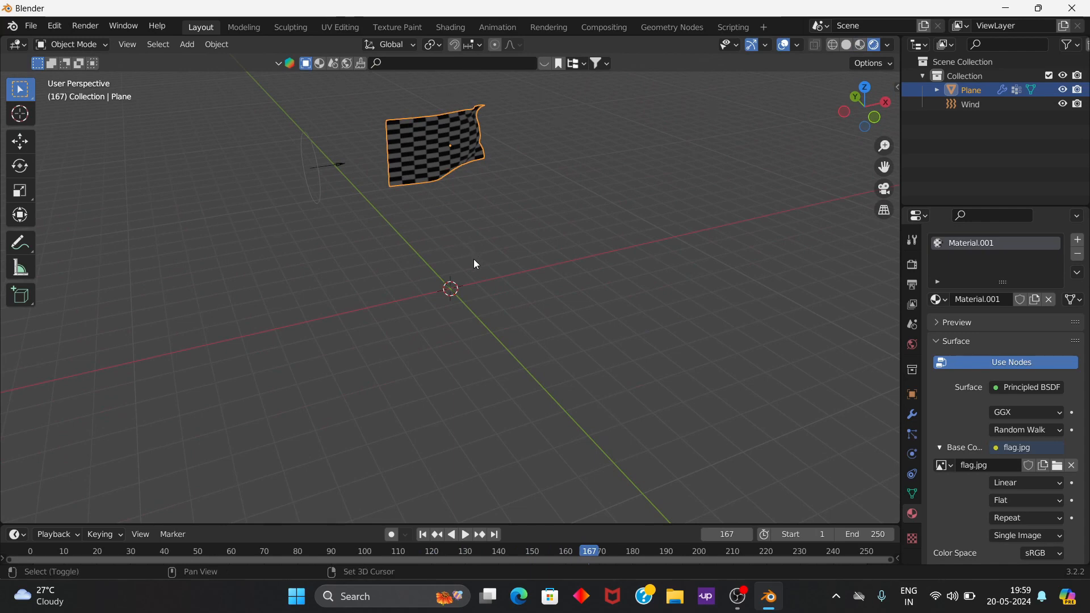
{"action": "key", "text": "shift+a"}
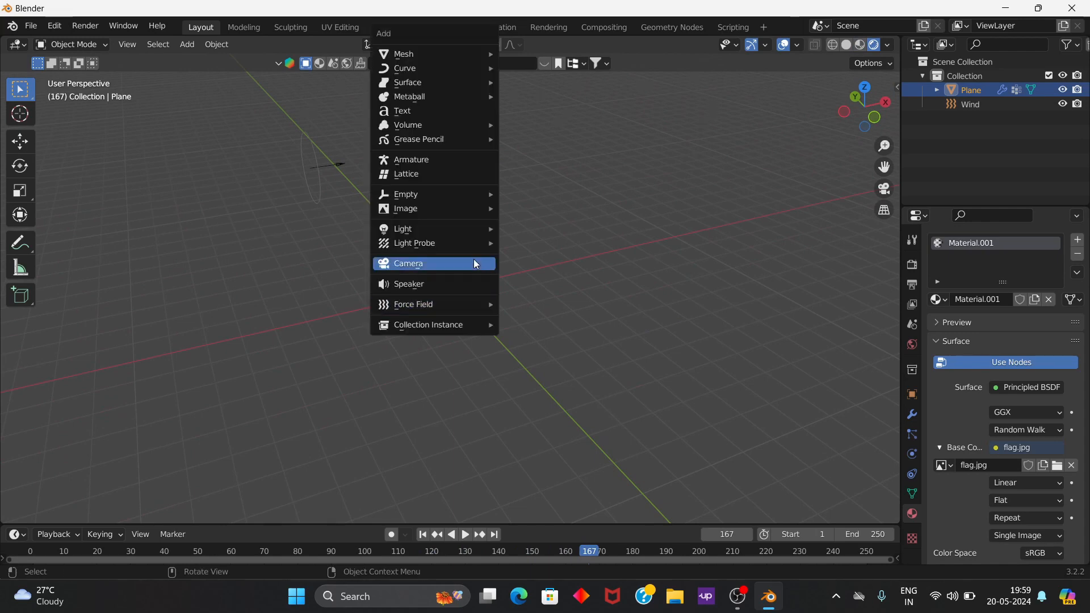
{"action": "mouse_move", "coordinate": [434, 229]}
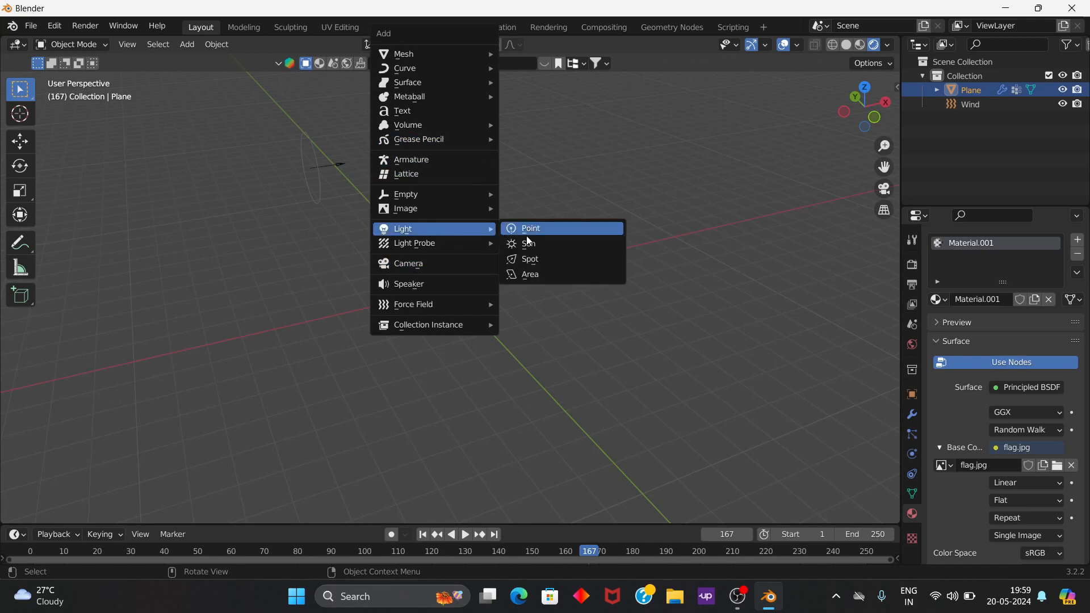
{"action": "left_click", "coordinate": [535, 274]}
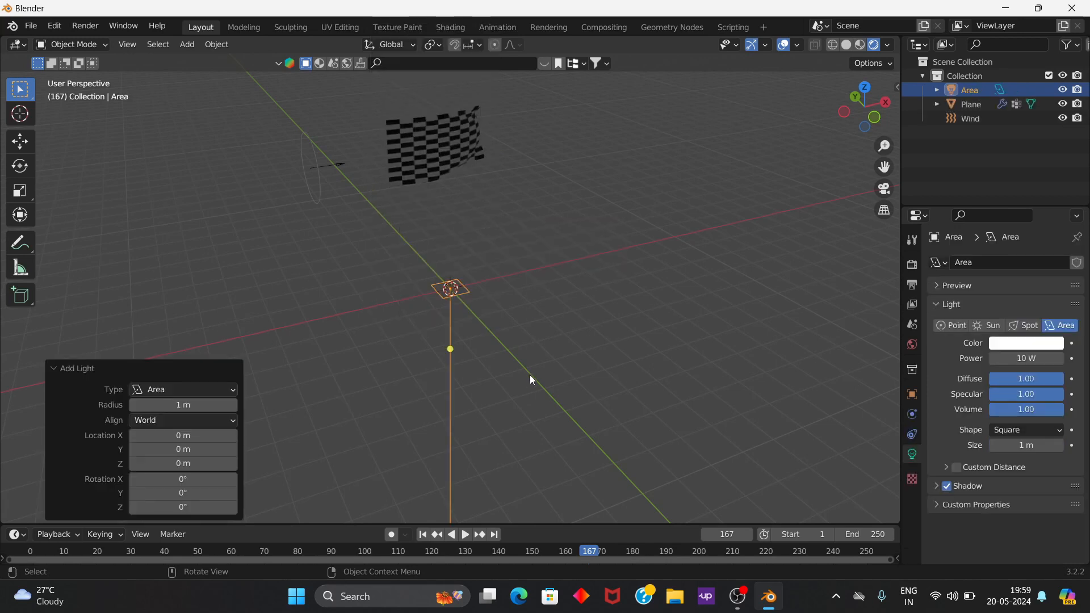
Step: Scale the area light up by about 2.84 and raise it about 6.97 m along global Z, above the flag
{"action": "key", "text": "s"}
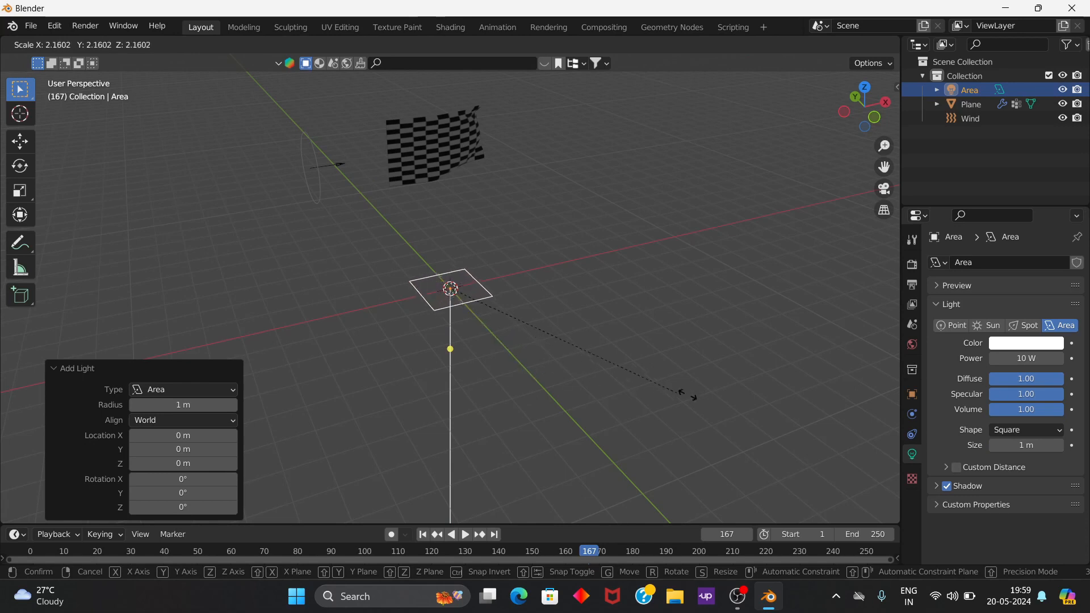
{"action": "left_click", "coordinate": [773, 377]}
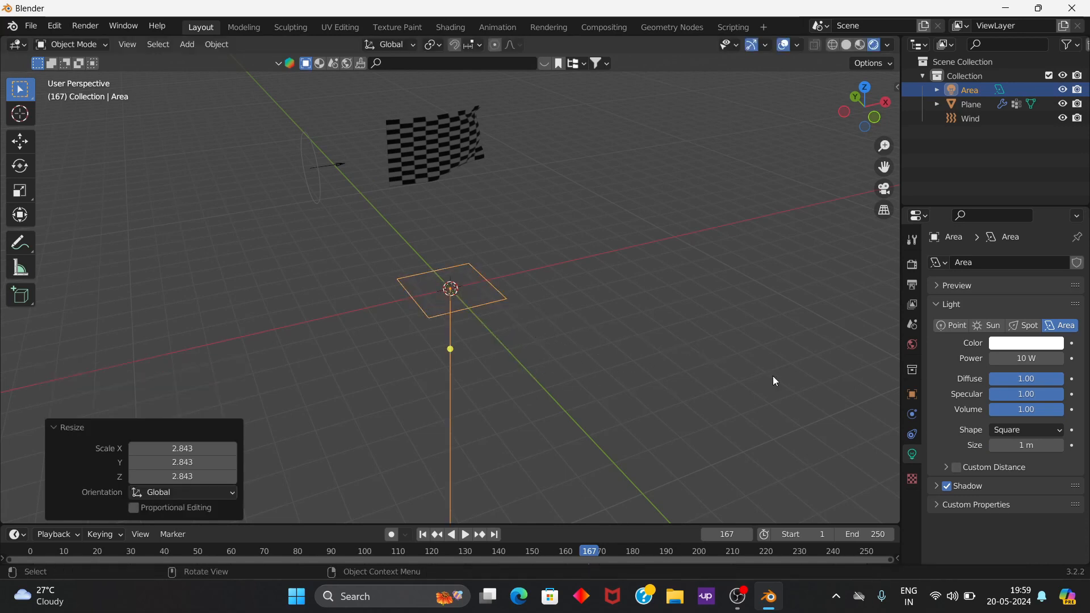
{"action": "key", "text": "g"}
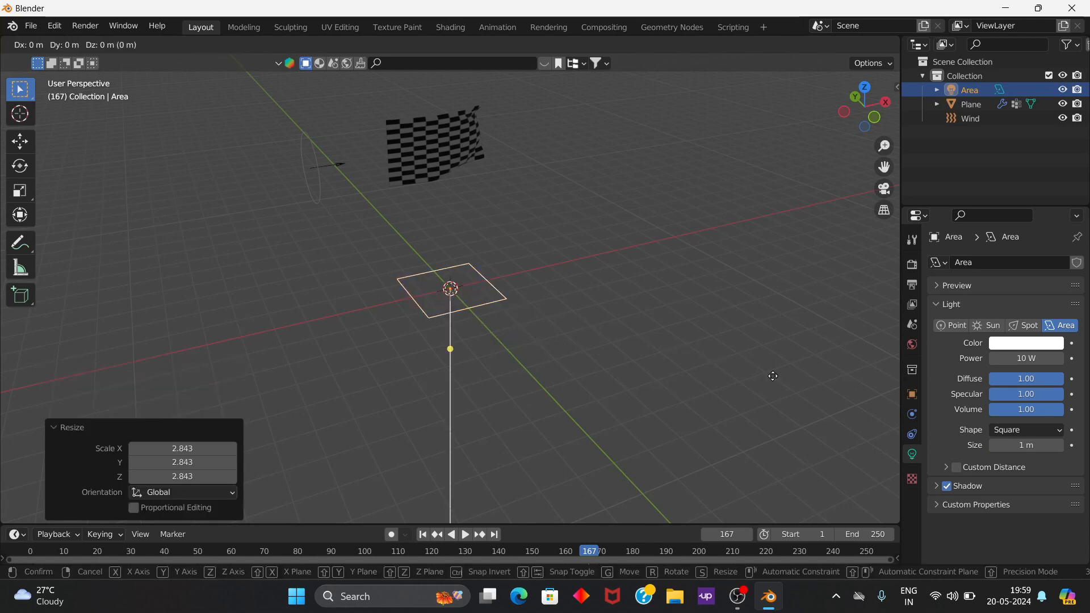
{"action": "key", "text": "z"}
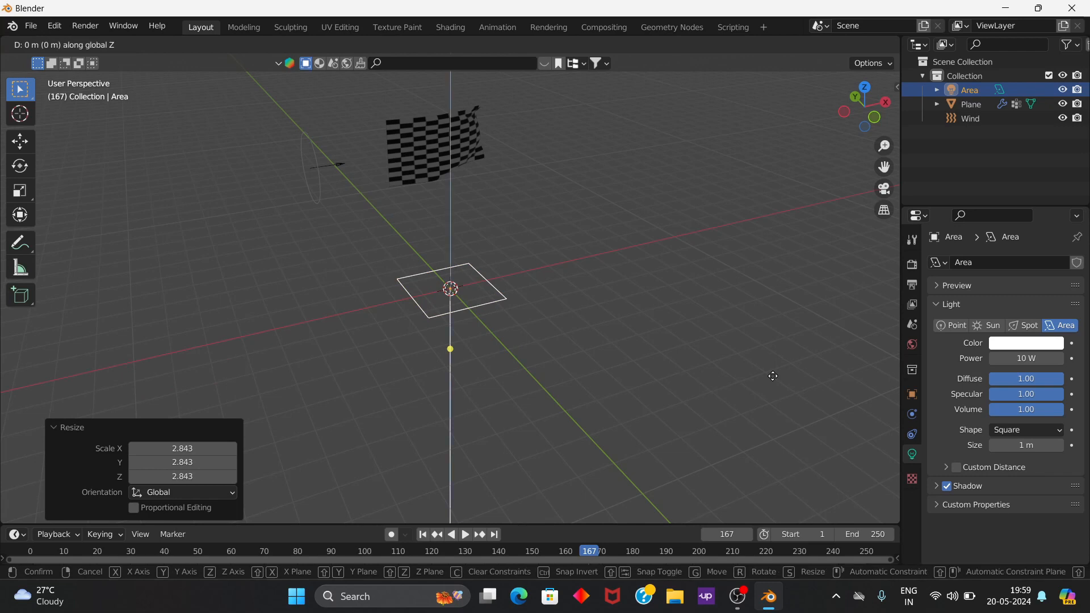
{"action": "left_click", "coordinate": [582, 170]}
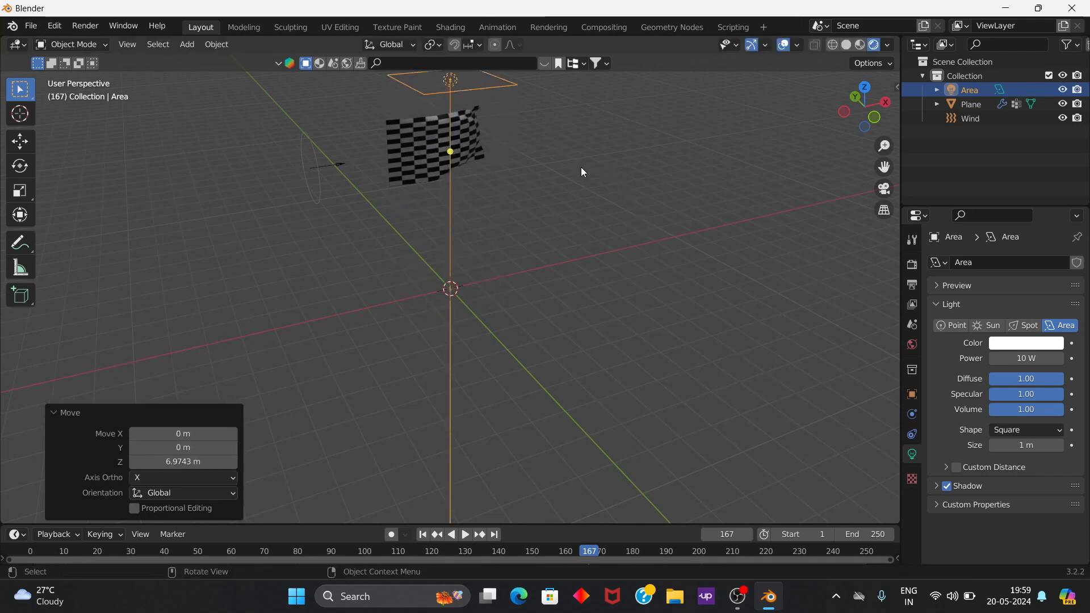
Step: Set the area light's power to 600 W
{"action": "scroll", "coordinate": [565, 213], "scroll_direction": "down", "scroll_amount": 2}
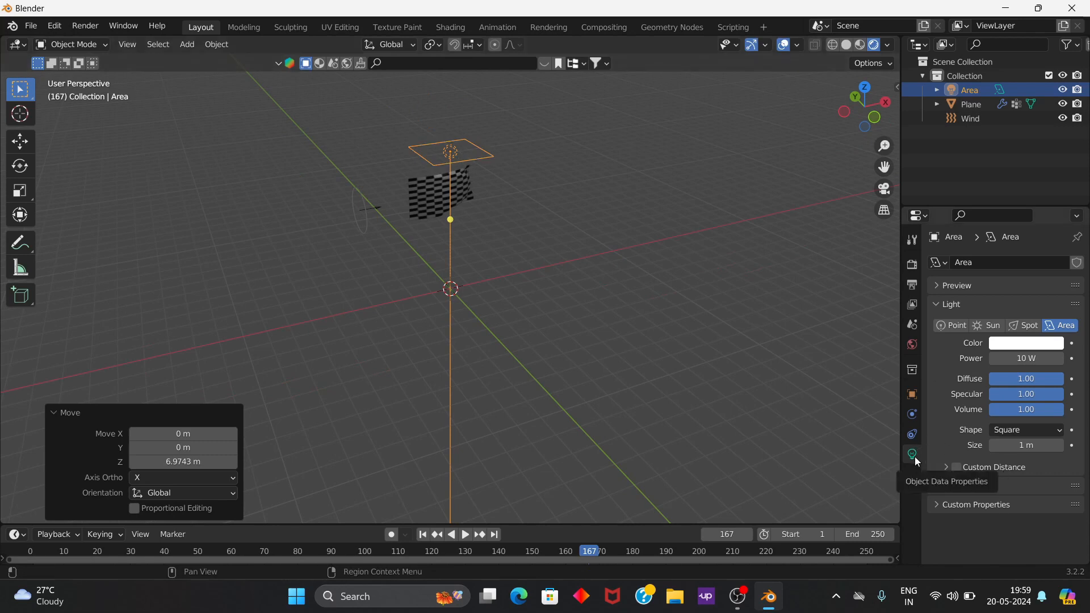
{"action": "left_click", "coordinate": [1019, 359]}
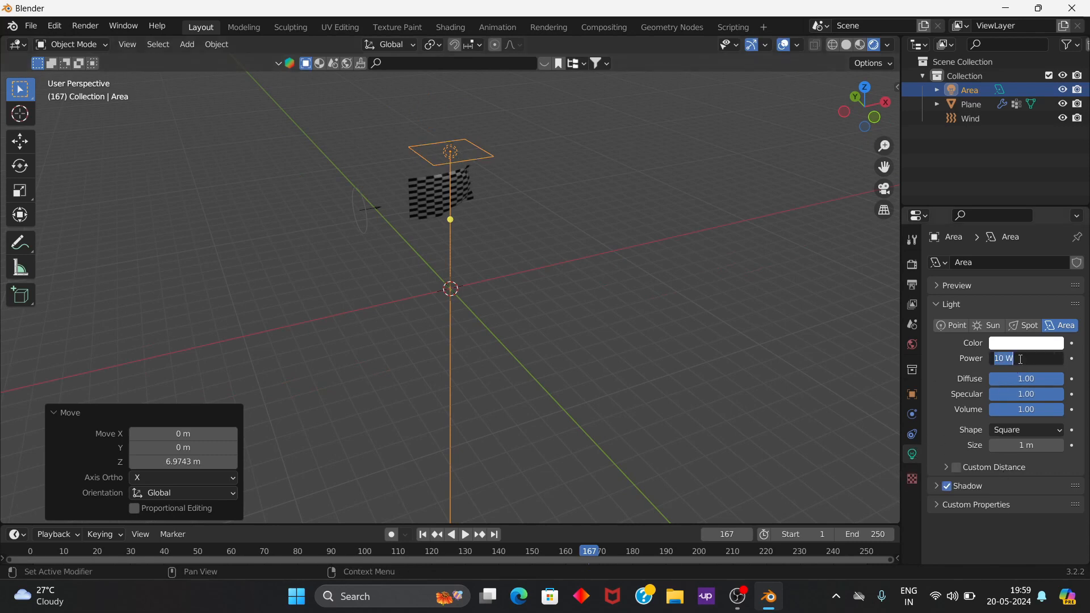
{"action": "type", "text": "100"}
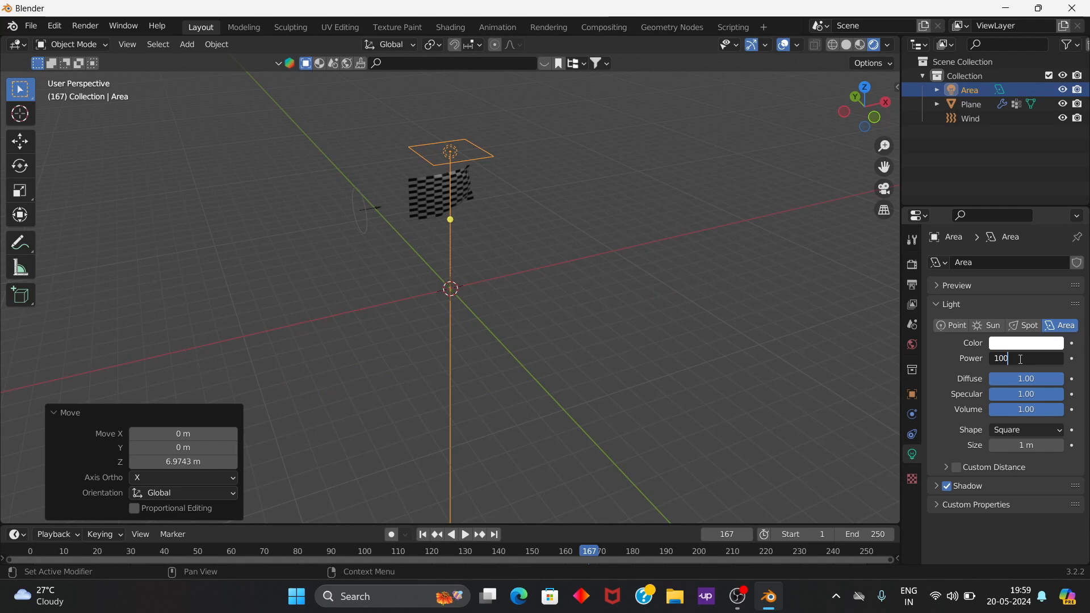
{"action": "key", "text": "BackSpace"}
{"action": "key", "text": "BackSpace"}
{"action": "key", "text": "BackSpace"}
{"action": "type", "text": "60"}
{"action": "key", "text": "Return"}
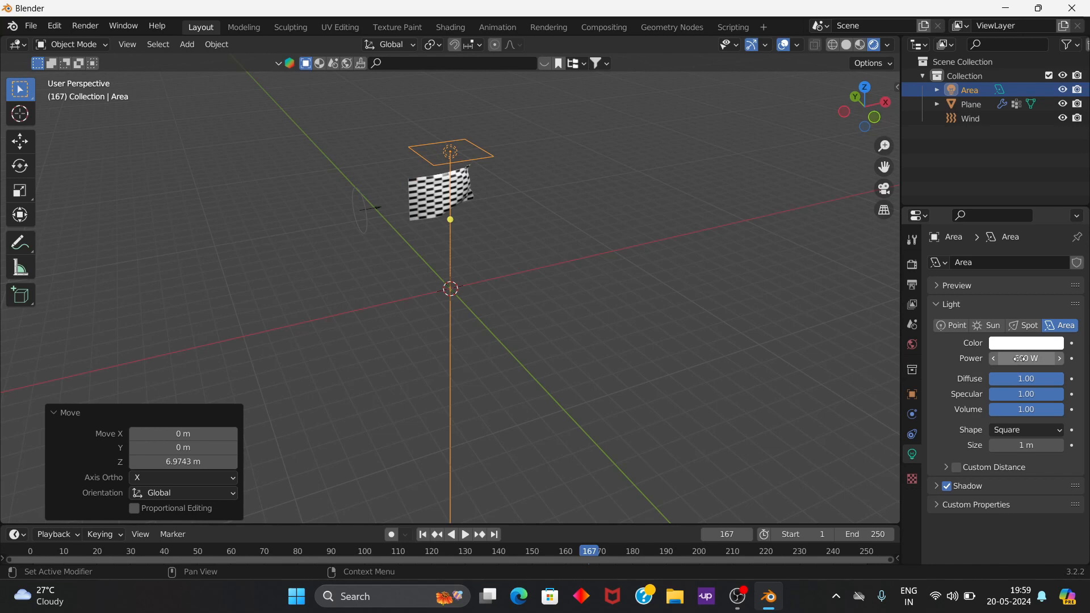
Step: Raise the area light about 1.72 m along global Z
{"action": "key", "text": "g"}
{"action": "key", "text": "z"}
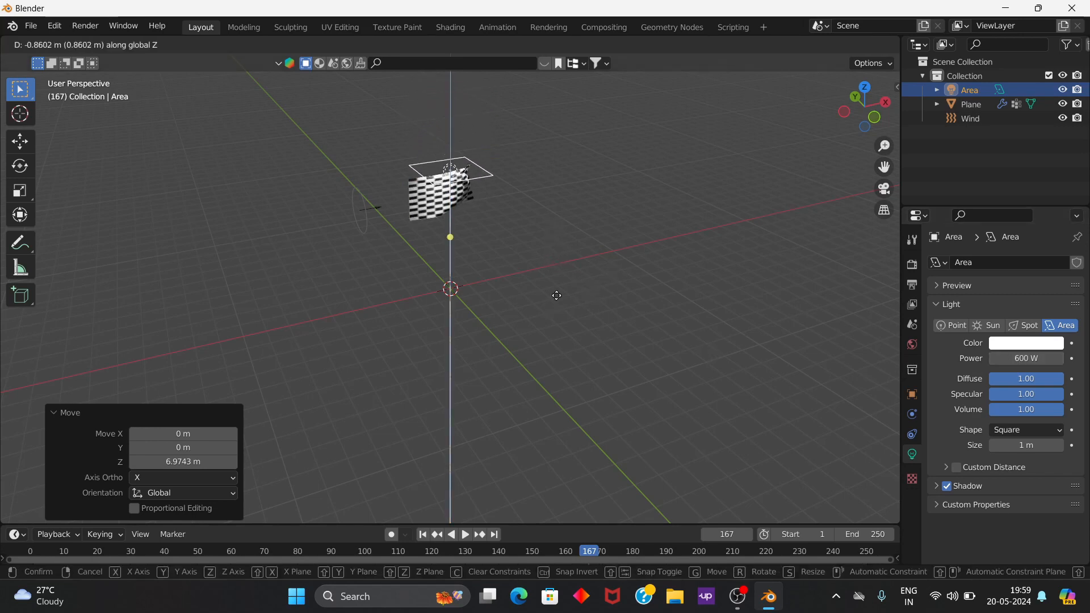
{"action": "left_click", "coordinate": [528, 271]}
{"action": "middle_click_drag", "start_coordinate": [513, 224], "coordinate": [455, 210]}
{"action": "scroll", "coordinate": [471, 219], "scroll_direction": "up", "scroll_amount": 4}
{"action": "scroll", "coordinate": [481, 231], "scroll_direction": "down", "scroll_amount": 2}
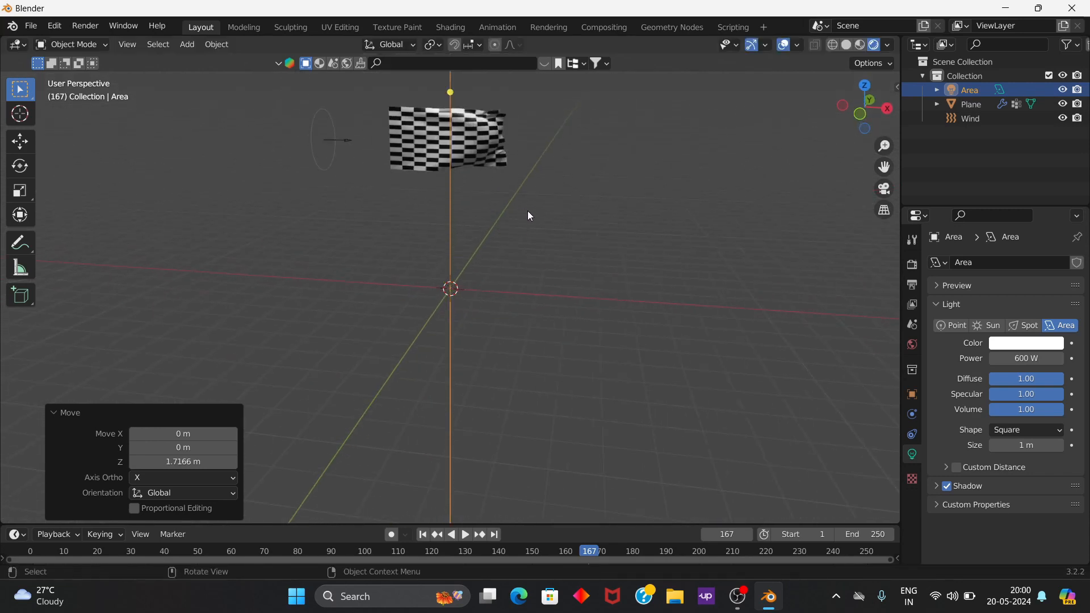
Step: Select the area light, flag plane and wind together and raise them about 2.44 m along global Z
{"action": "middle_click_drag", "start_coordinate": [588, 301], "coordinate": [570, 268]}
{"action": "left_click_drag", "start_coordinate": [569, 268], "coordinate": [338, 132]}
{"action": "key", "text": "g"}
{"action": "key", "text": "z"}
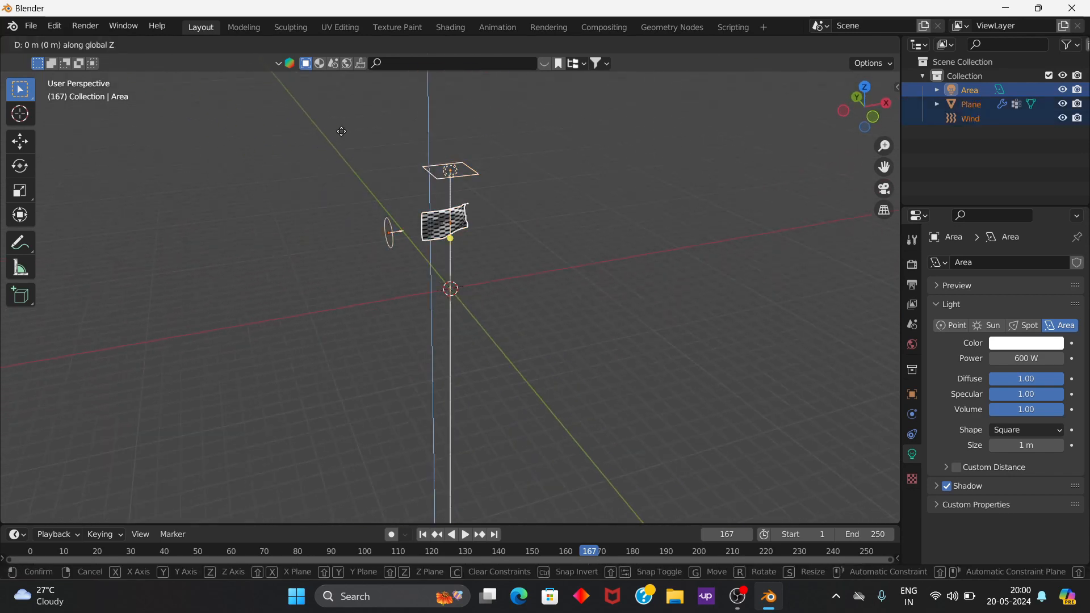
{"action": "left_click", "coordinate": [403, 112]}
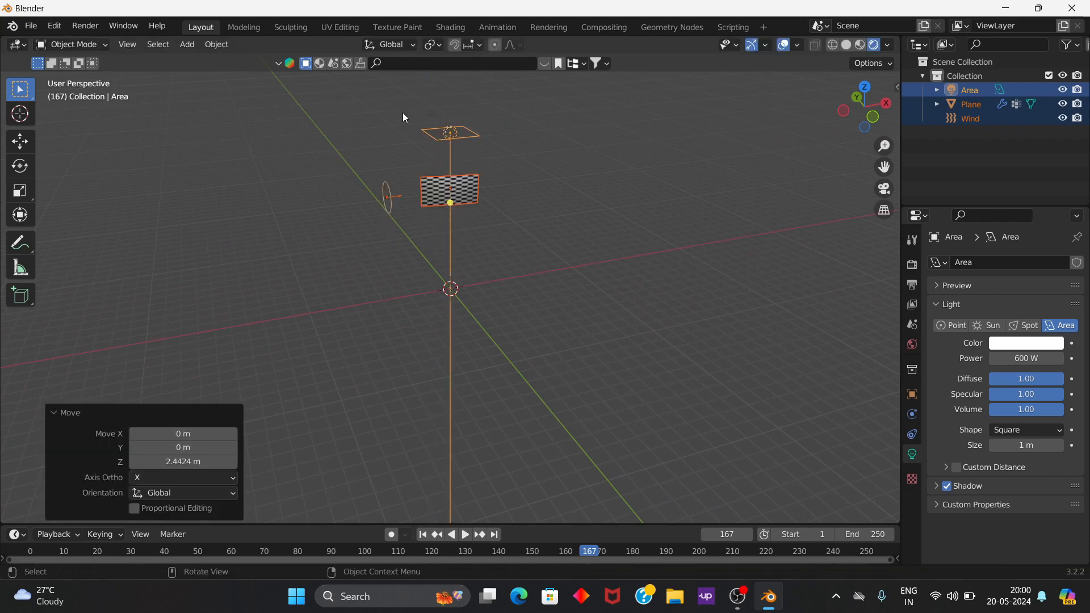
{"action": "middle_click_drag", "start_coordinate": [528, 249], "coordinate": [488, 260]}
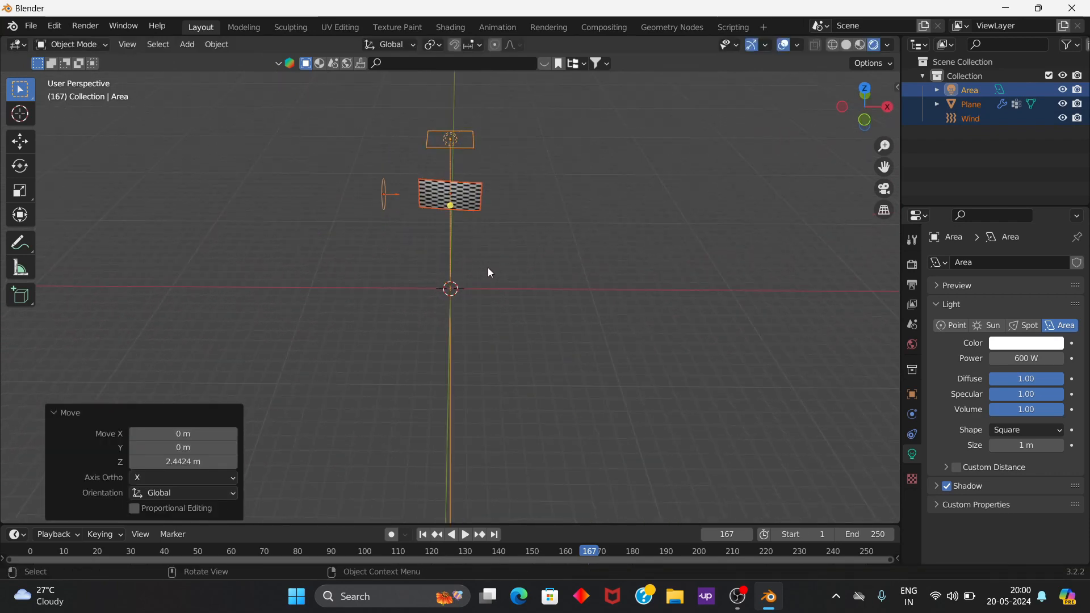
{"action": "left_click", "coordinate": [489, 267]}
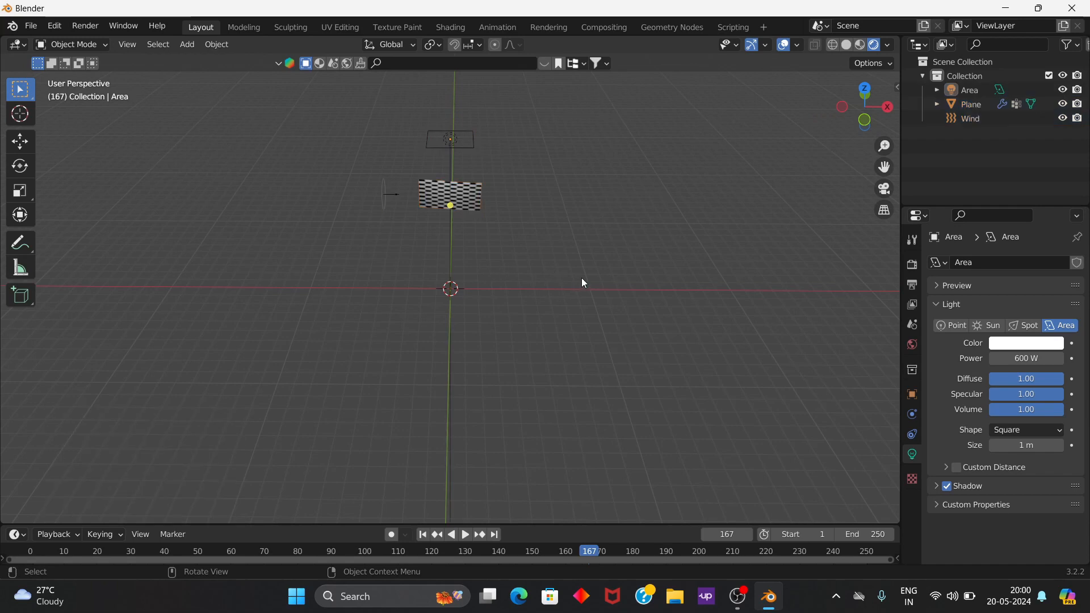
Step: Add a camera at the world origin and check its view
{"action": "key", "text": "shift+a"}
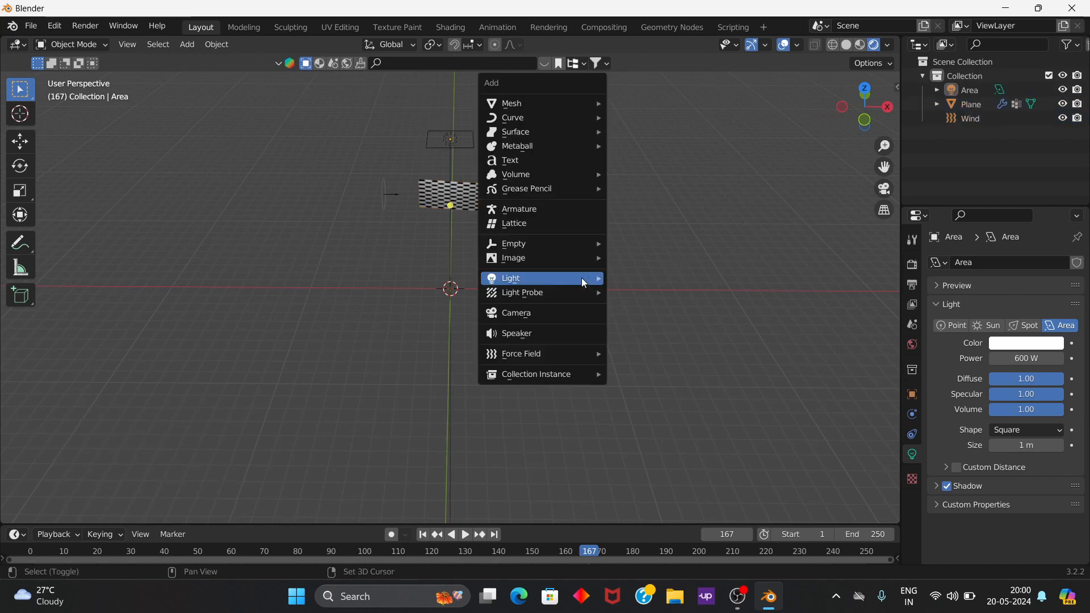
{"action": "mouse_move", "coordinate": [582, 278]}
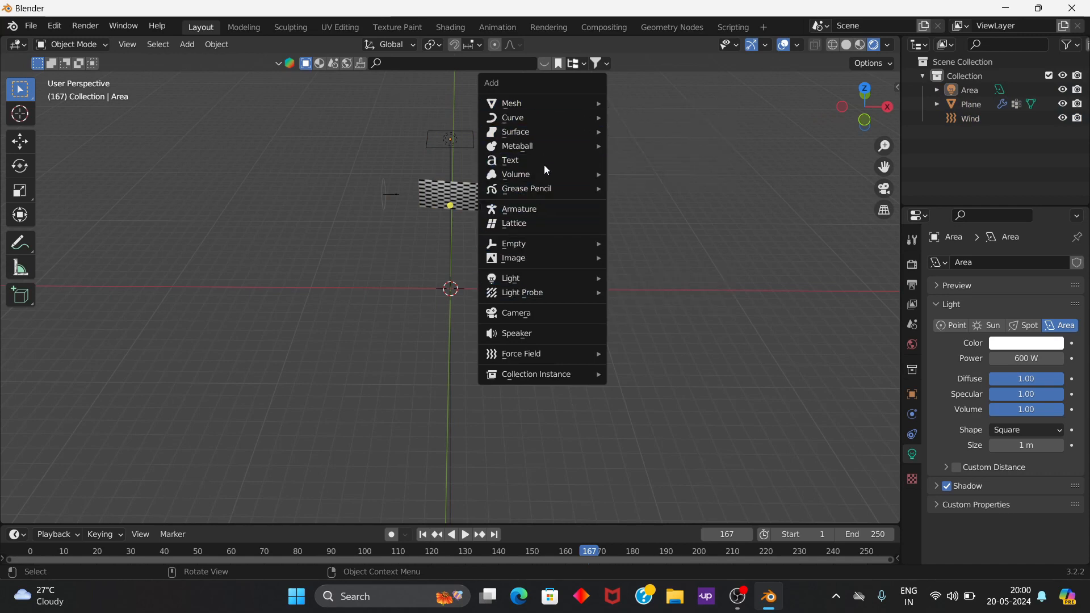
{"action": "left_click", "coordinate": [546, 314]}
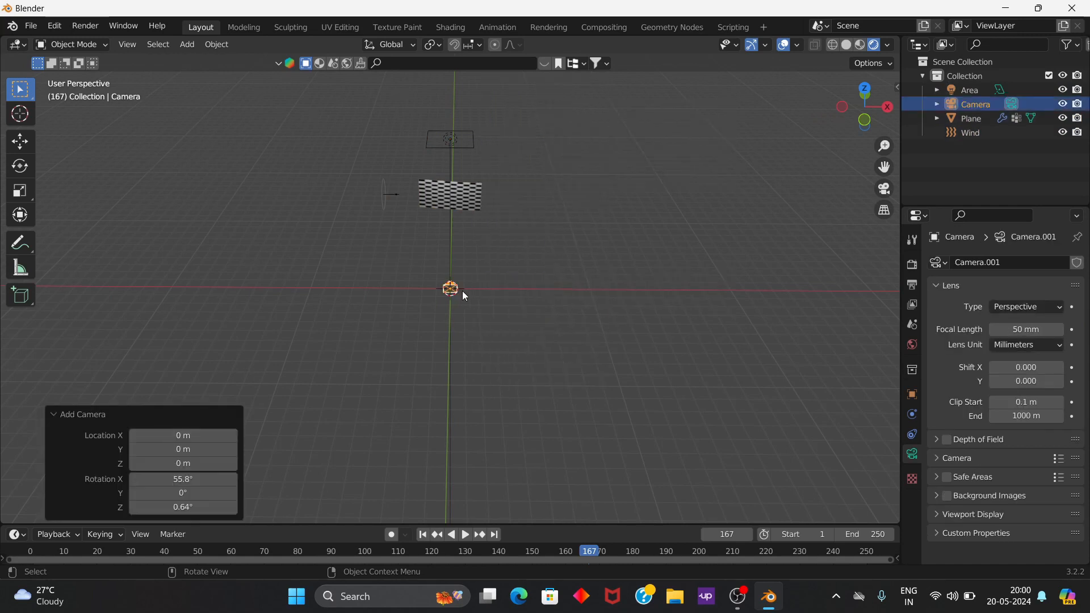
{"action": "scroll", "coordinate": [645, 280], "scroll_direction": "up", "scroll_amount": 2}
{"action": "left_click", "coordinate": [883, 189]}
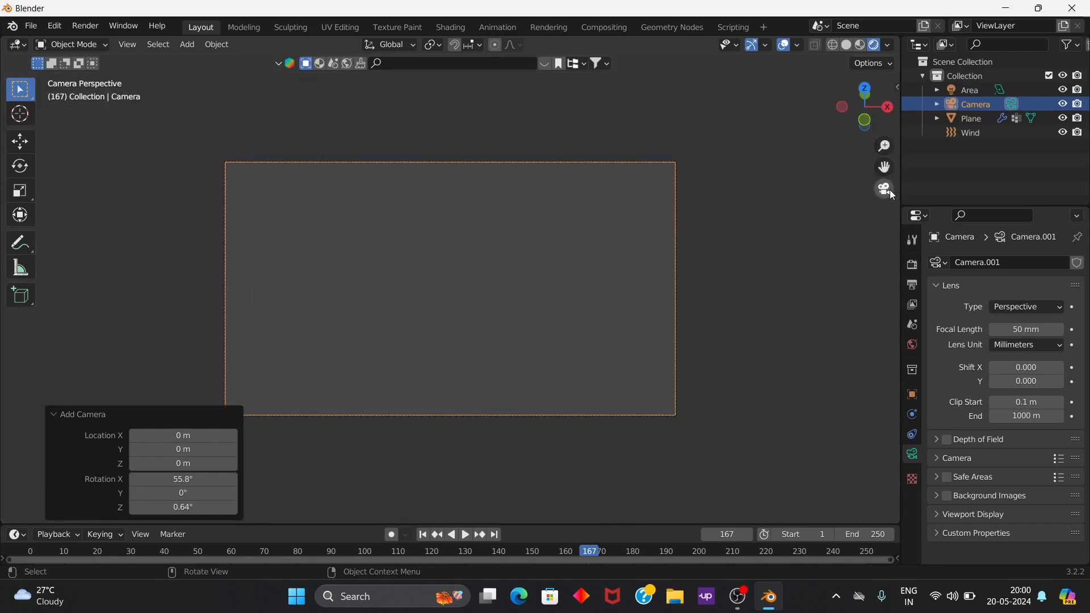
{"action": "left_click", "coordinate": [883, 190]}
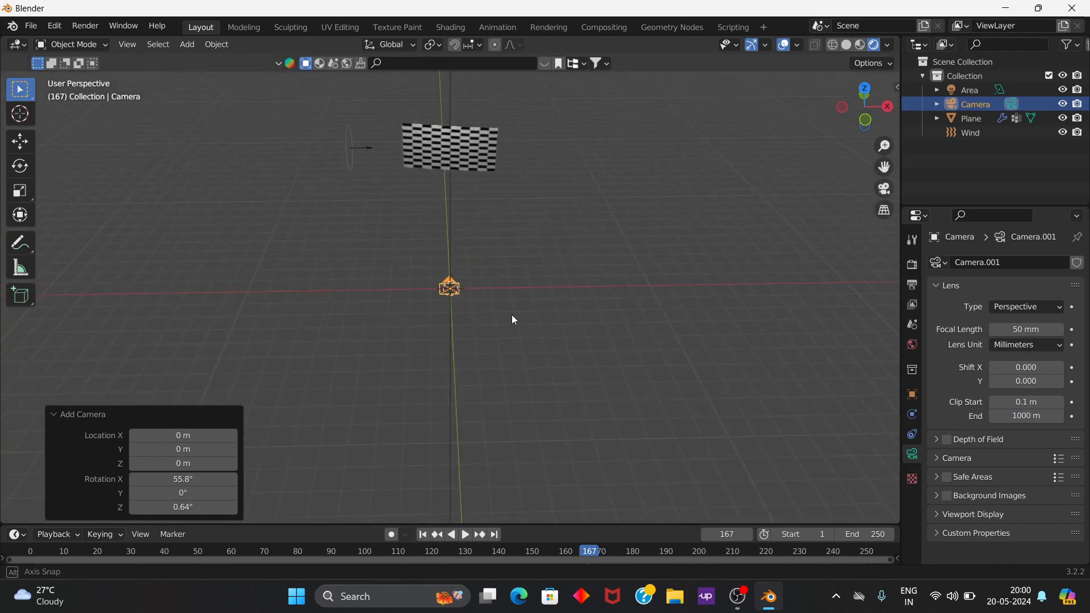
Step: Move the camera about -9.69 m along global Y, in front of the flag
{"action": "middle_click_drag", "start_coordinate": [512, 315], "coordinate": [598, 309]}
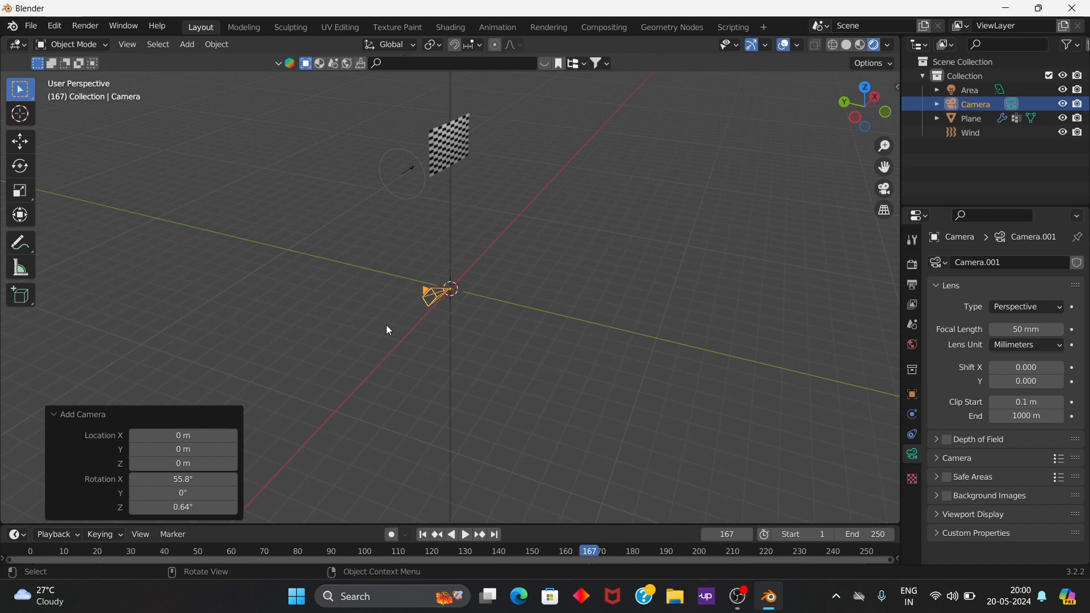
{"action": "key", "text": "g"}
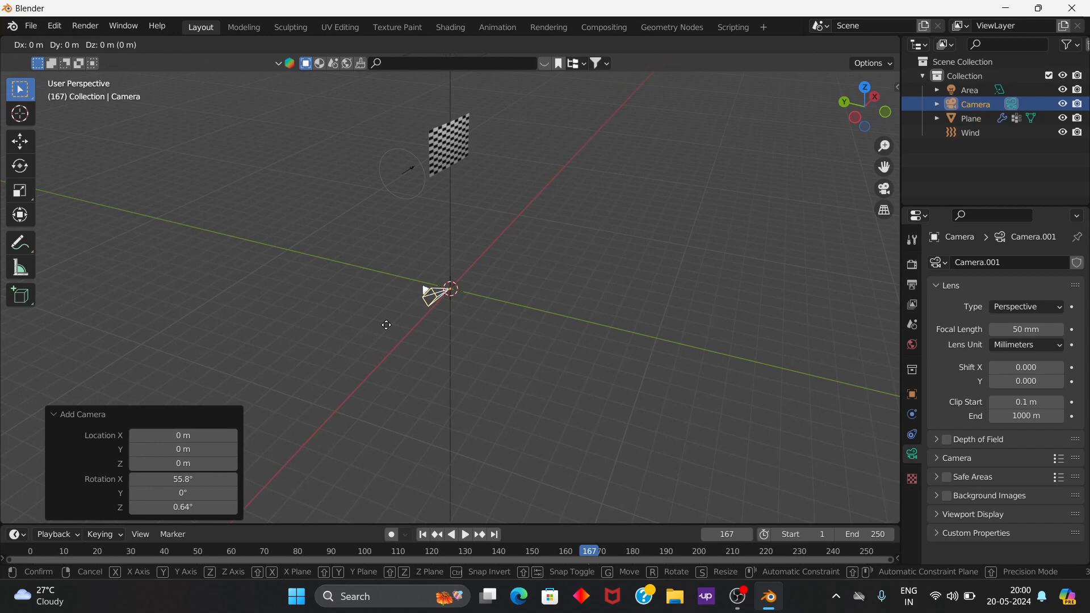
{"action": "key", "text": "x"}
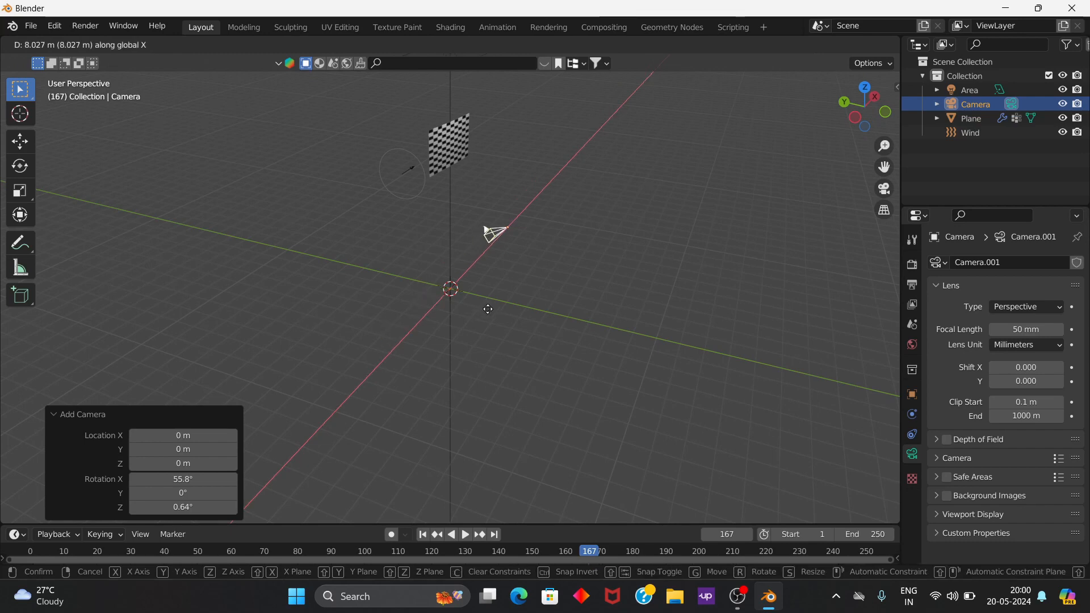
{"action": "key", "text": "y"}
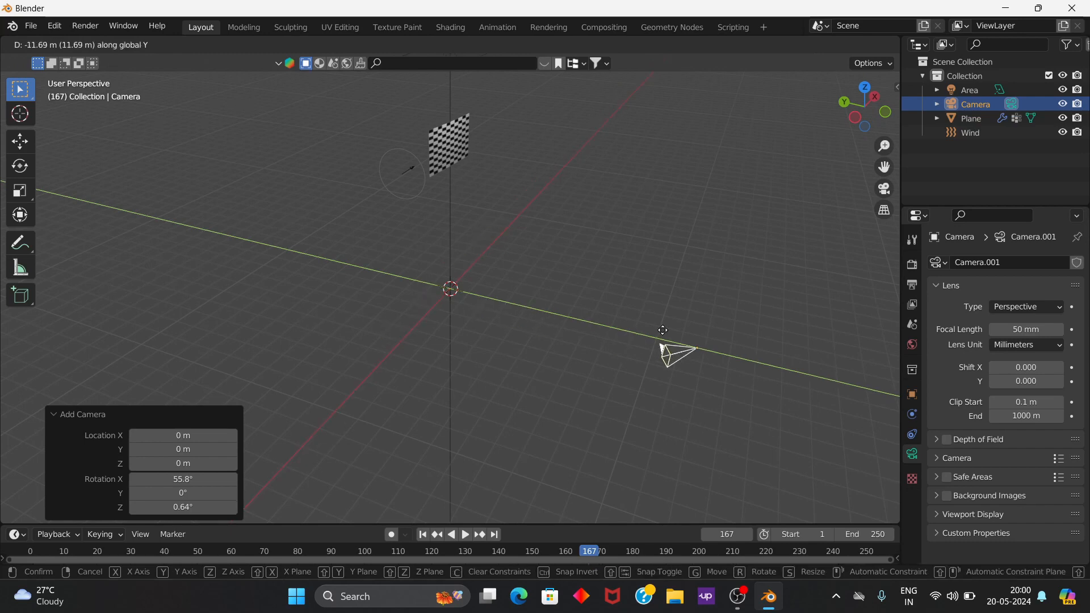
{"action": "left_click", "coordinate": [638, 356]}
Step: Raise the camera about 9.74 m along global Z, near the flag's height
{"action": "key", "text": "g"}
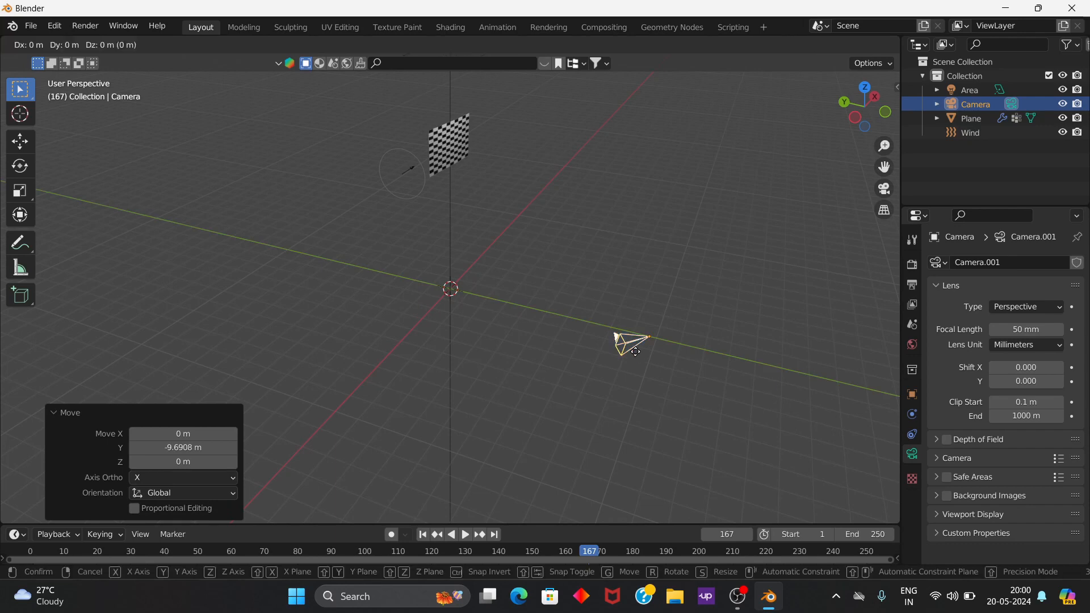
{"action": "key", "text": "z"}
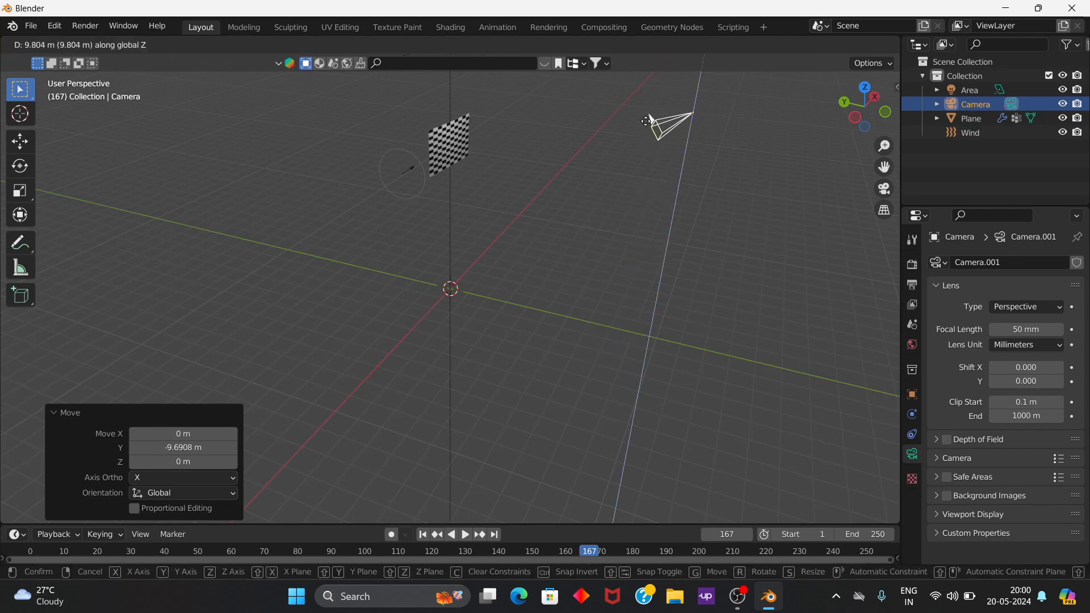
{"action": "left_click", "coordinate": [647, 120]}
{"action": "middle_click_drag", "start_coordinate": [794, 313], "coordinate": [669, 298]}
{"action": "scroll", "coordinate": [515, 247], "scroll_direction": "up", "scroll_amount": 2}
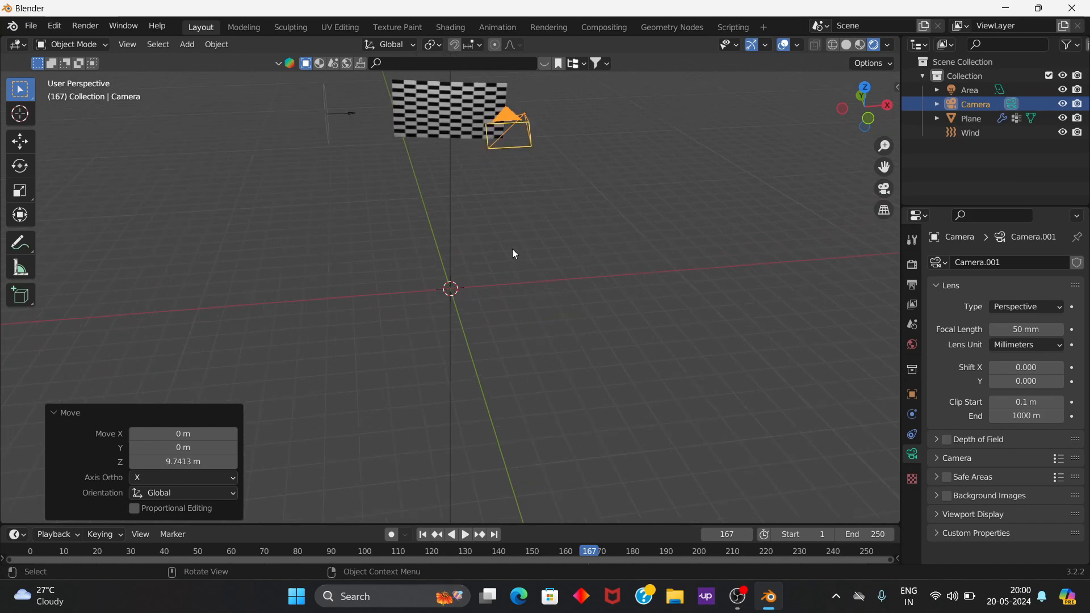
{"action": "middle_click_drag", "start_coordinate": [511, 249], "coordinate": [530, 259]}
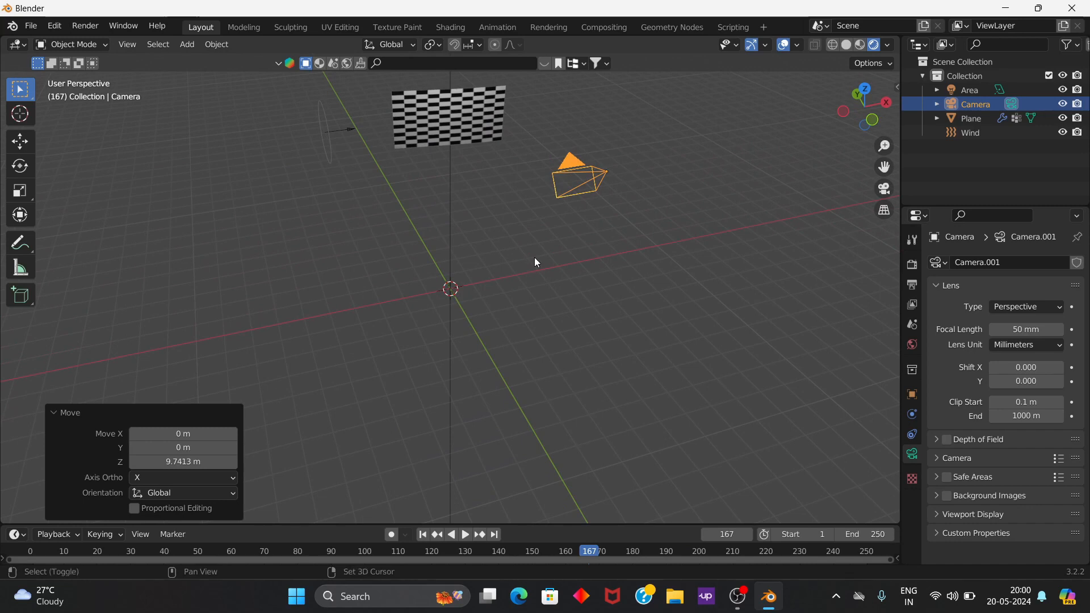
Step: Aim the camera with walk navigation in camera view so the whole flag fits inside the frame, and leave camera view
{"action": "key", "text": "shift+grave"}
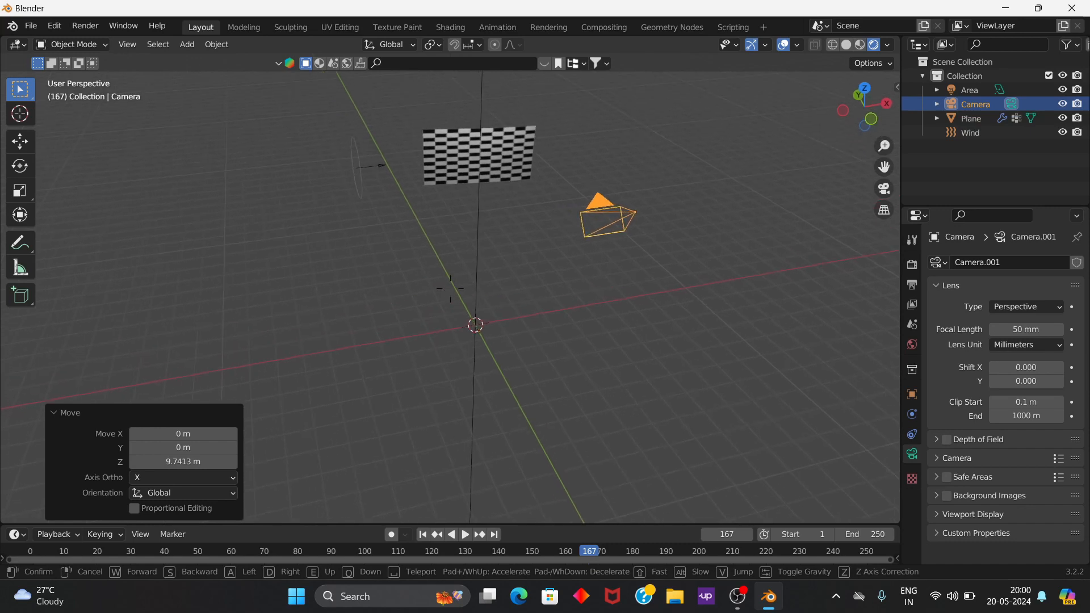
{"action": "key", "text": "Escape"}
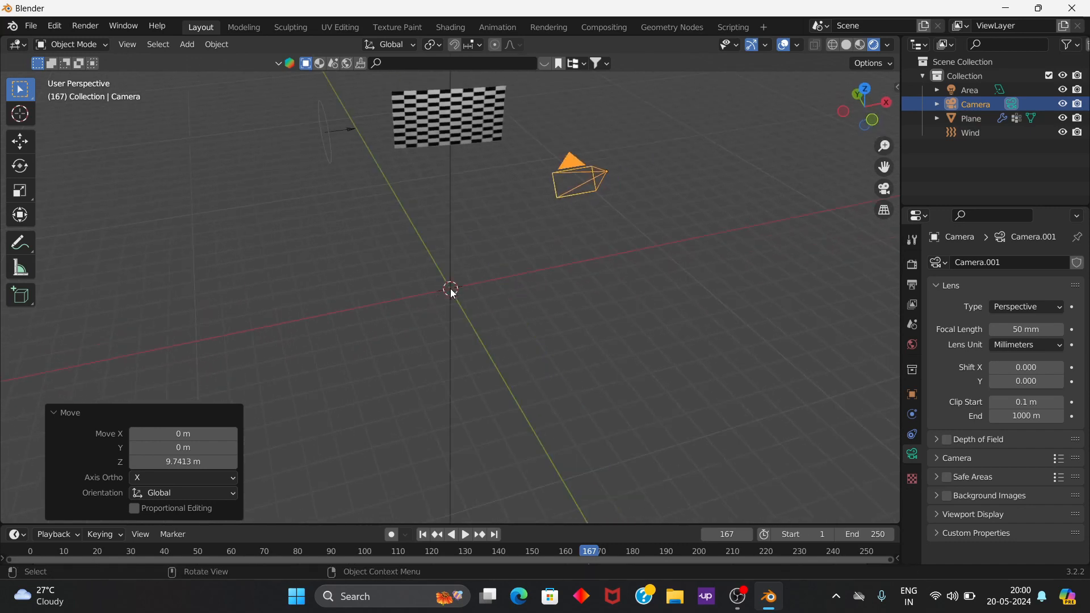
{"action": "left_click", "coordinate": [882, 190]}
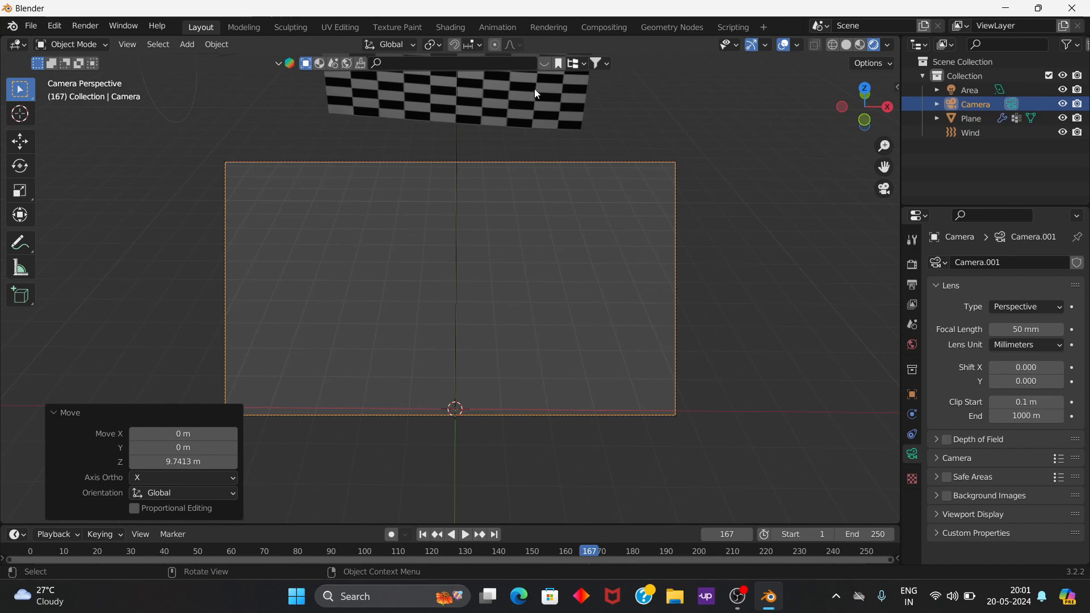
{"action": "key", "text": "shift+grave"}
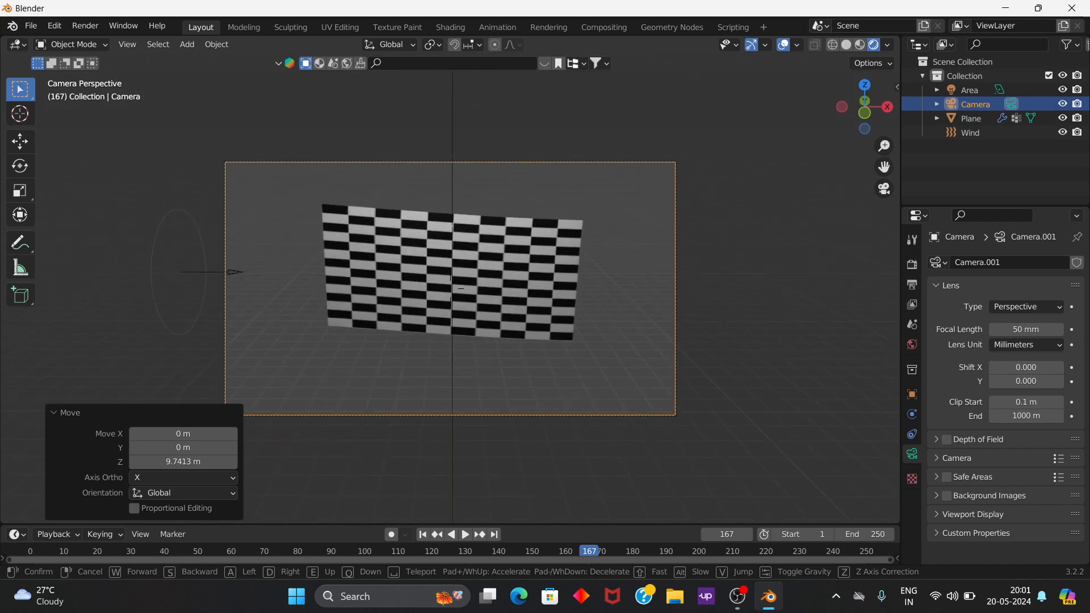
{"action": "left_click", "coordinate": [471, 289]}
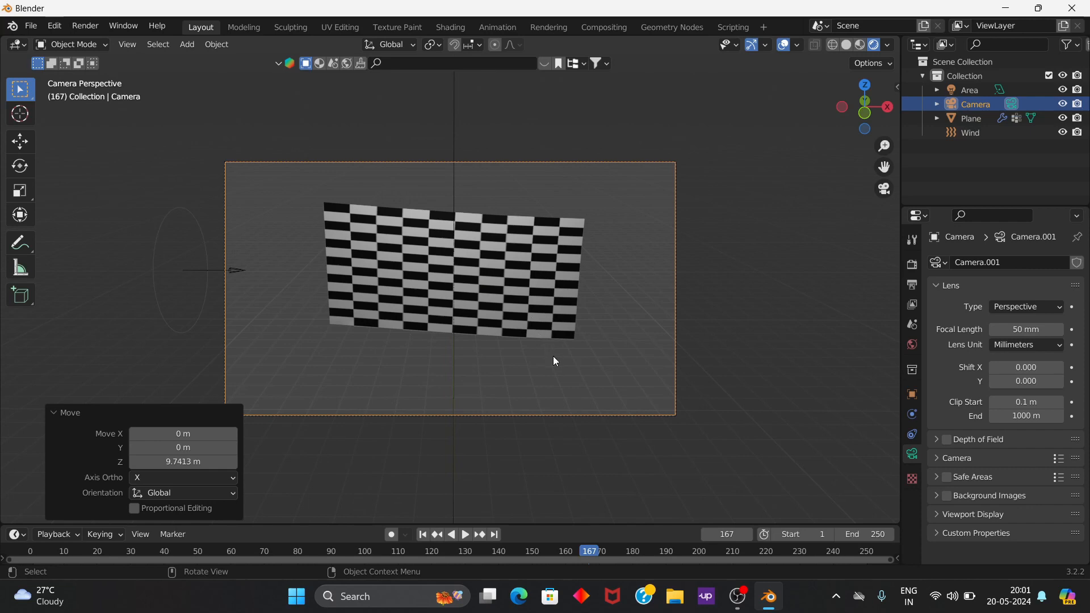
{"action": "left_click", "coordinate": [883, 189]}
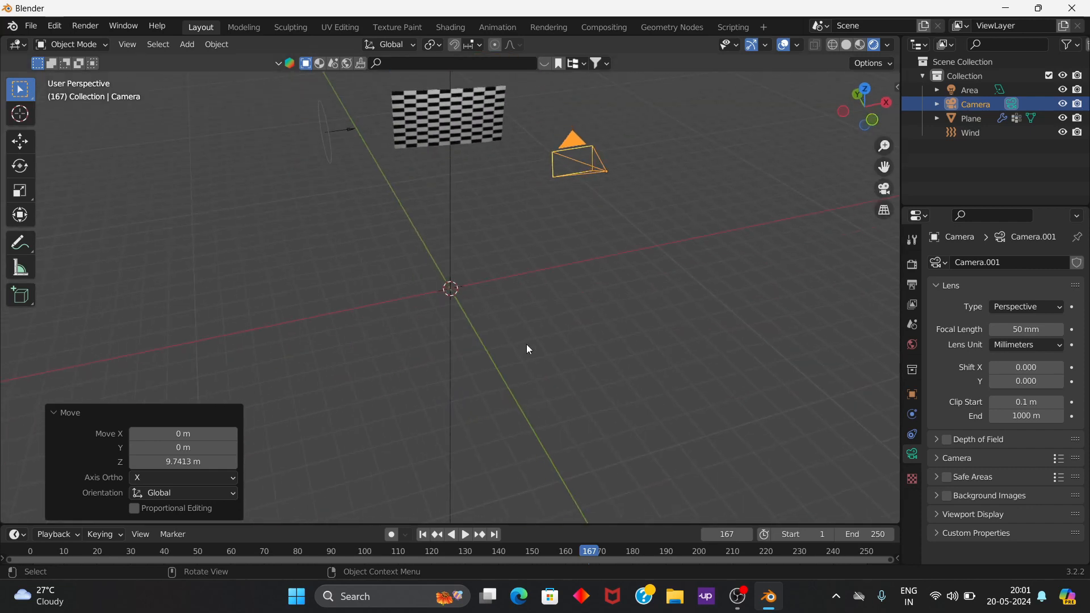
Step: Add a cylinder mesh at the world origin and scale it down uniformly to about 0.153
{"action": "scroll", "coordinate": [543, 268], "scroll_direction": "down", "scroll_amount": 1}
{"action": "middle_click_drag", "start_coordinate": [484, 178], "coordinate": [507, 197]}
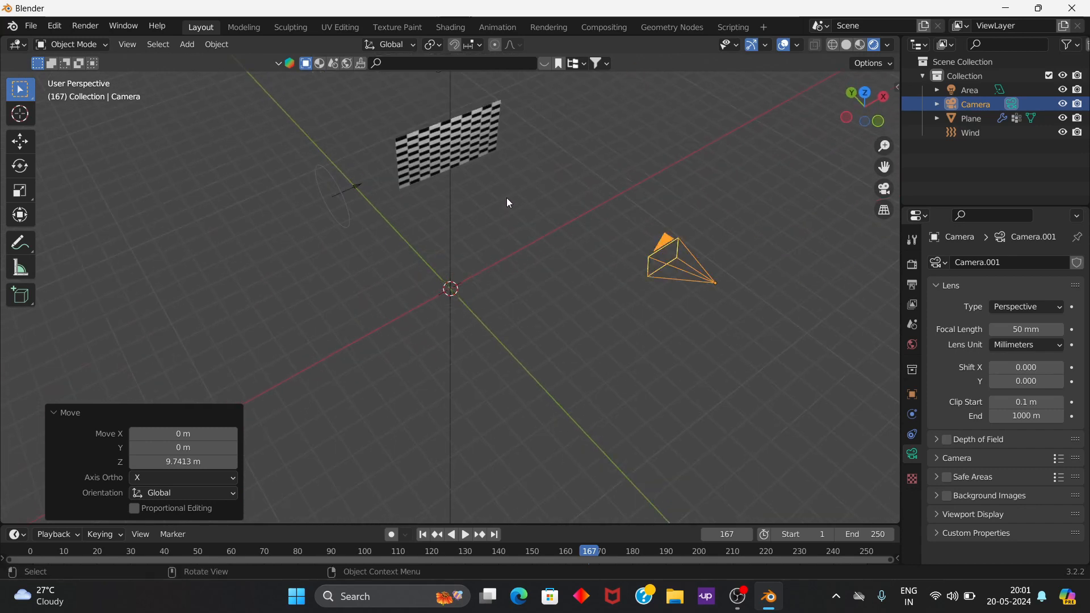
{"action": "key", "text": "shift+a"}
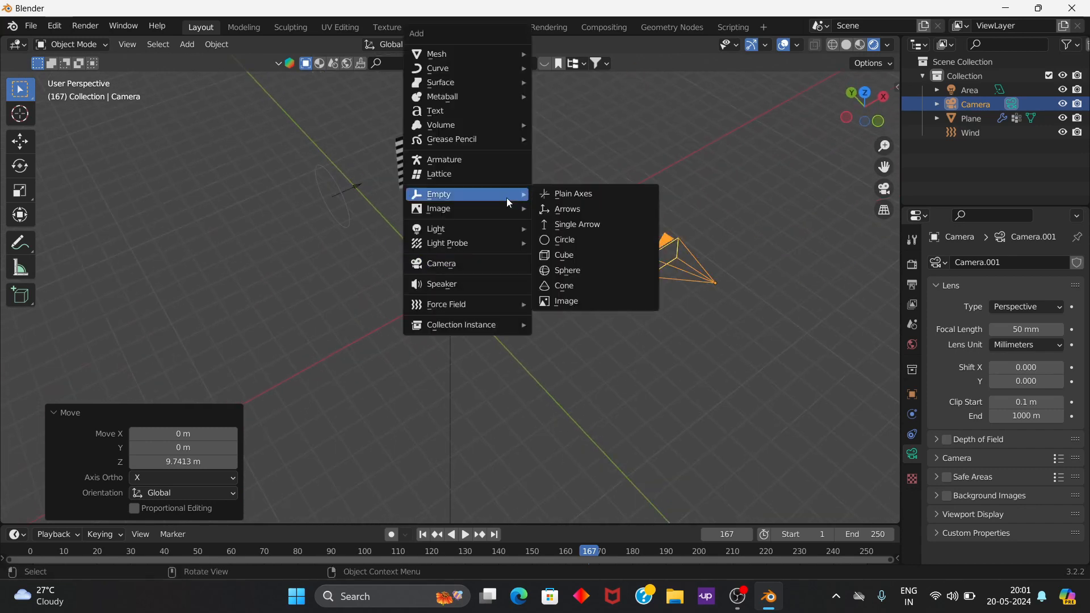
{"action": "mouse_move", "coordinate": [460, 93]}
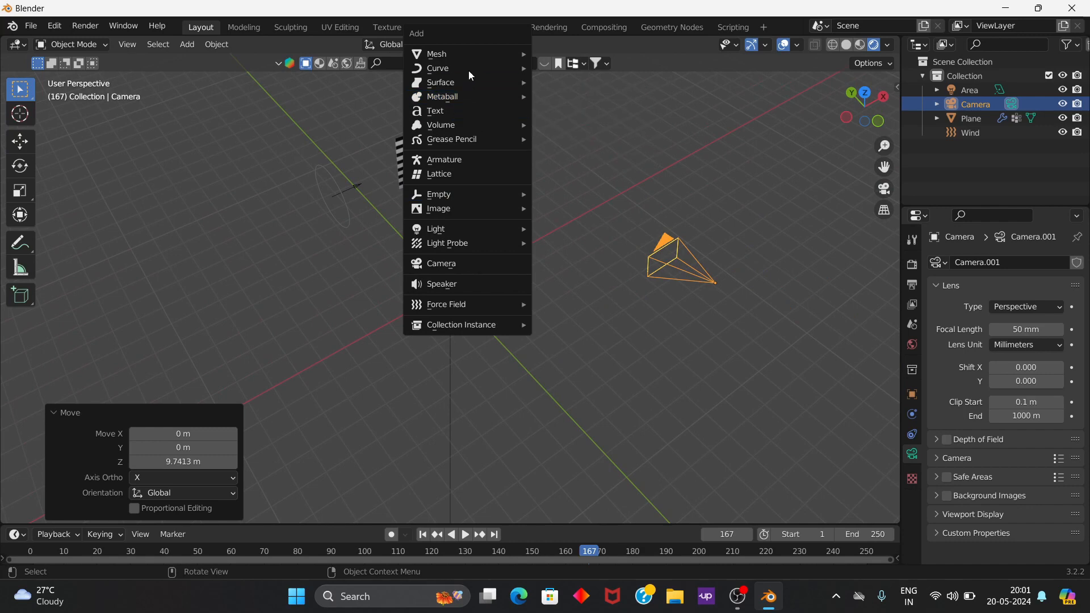
{"action": "mouse_move", "coordinate": [481, 53]}
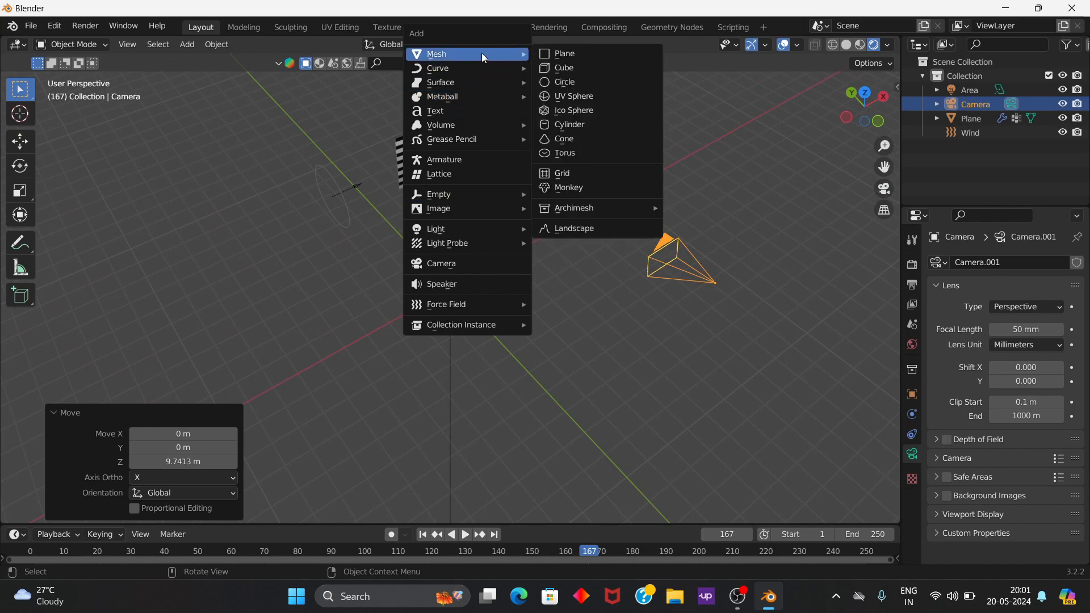
{"action": "left_click", "coordinate": [577, 124]}
{"action": "key", "text": "s"}
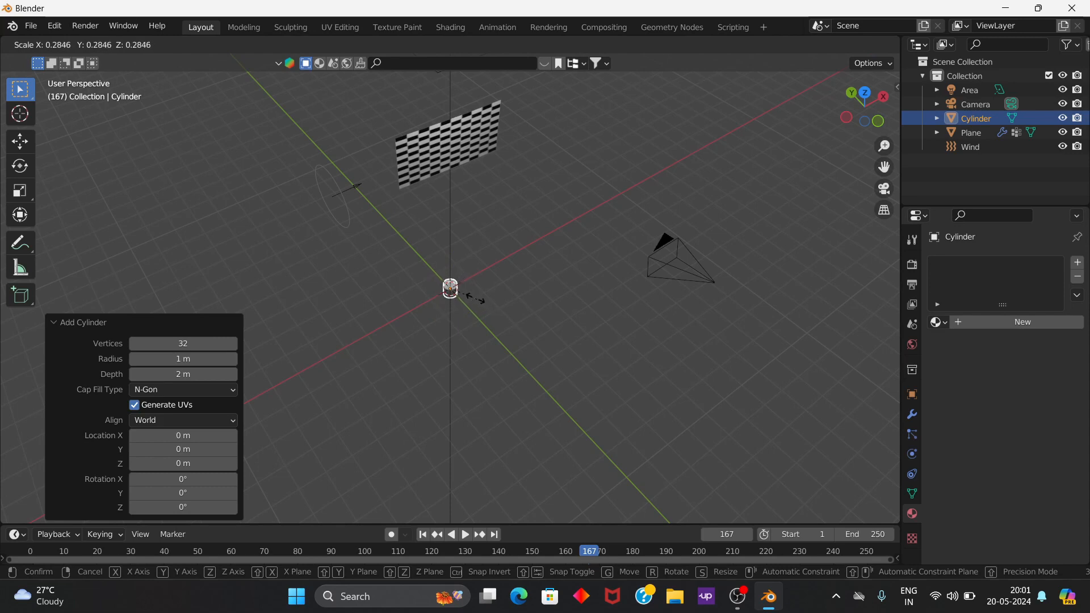
{"action": "left_click", "coordinate": [539, 329]}
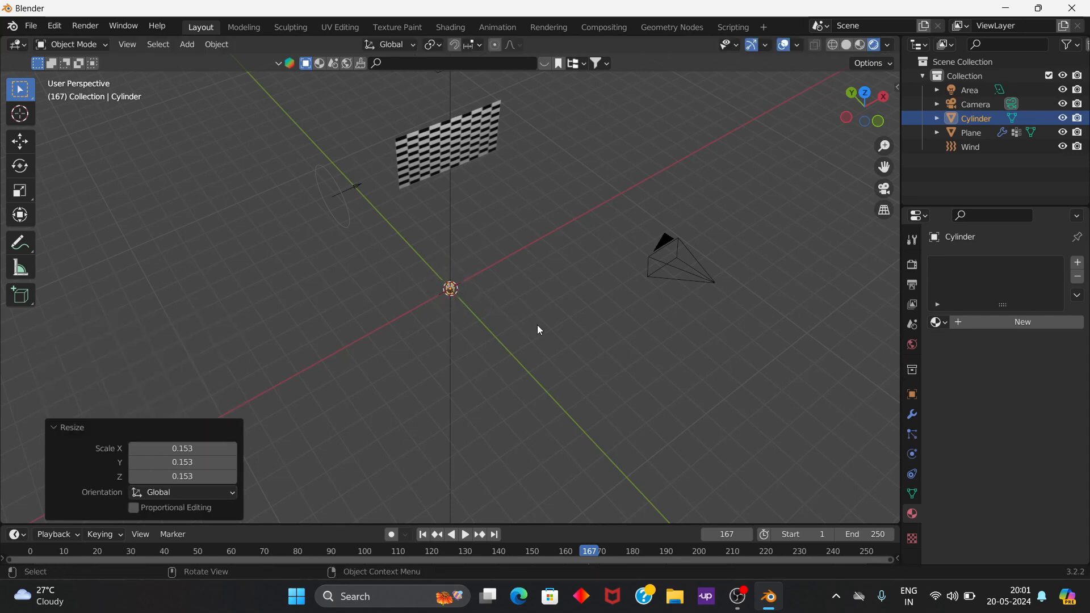
Step: Stretch the cylinder into a tall pole by scaling it along global Z by about 2.19 and again by about -18.9, and view it from the front
{"action": "key", "text": "s"}
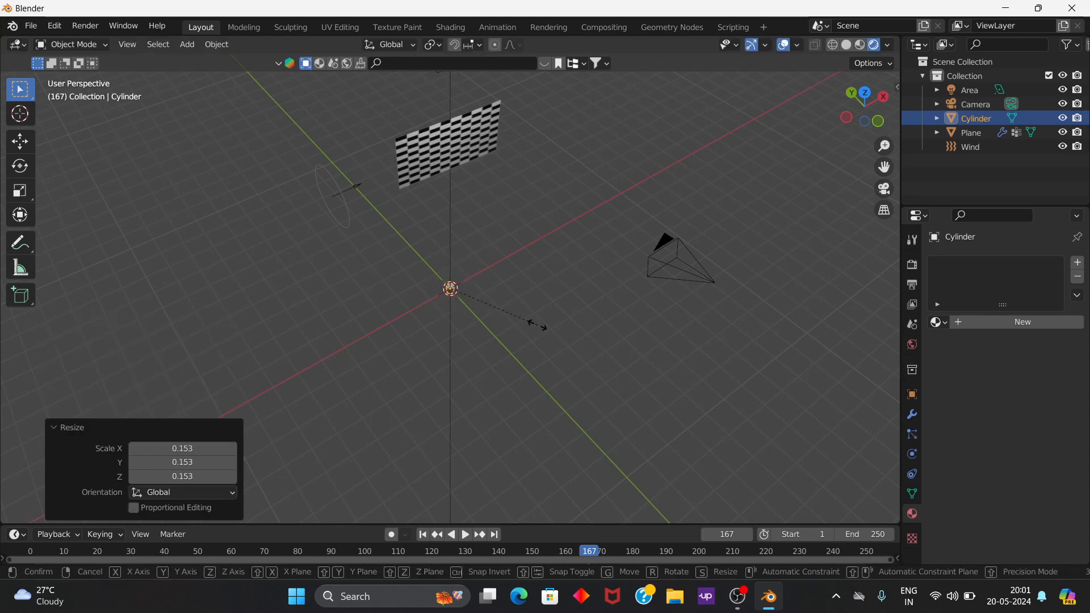
{"action": "key", "text": "z"}
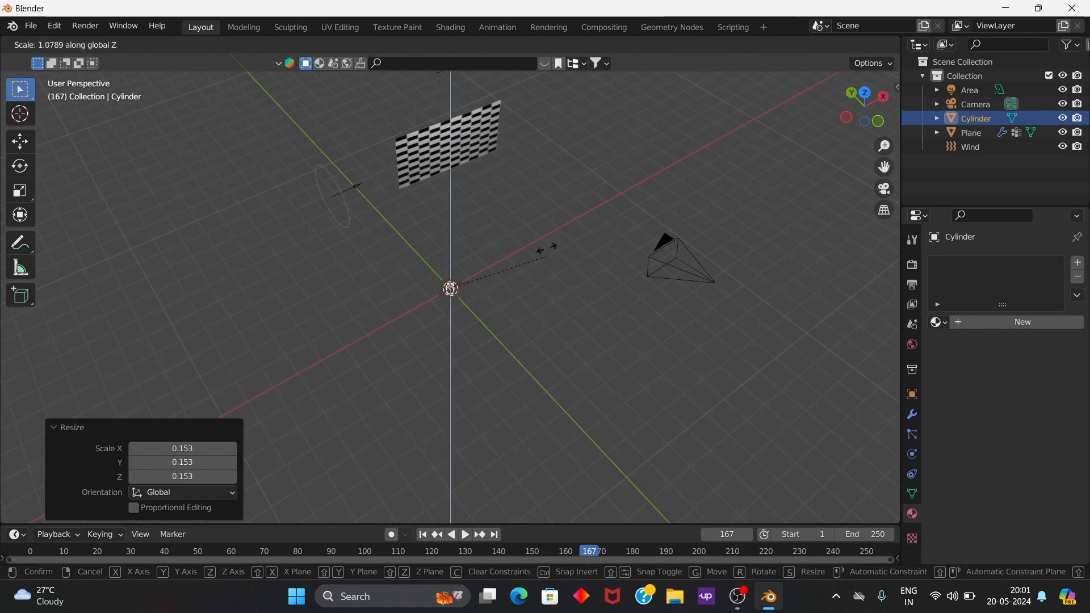
{"action": "left_click", "coordinate": [576, 321]}
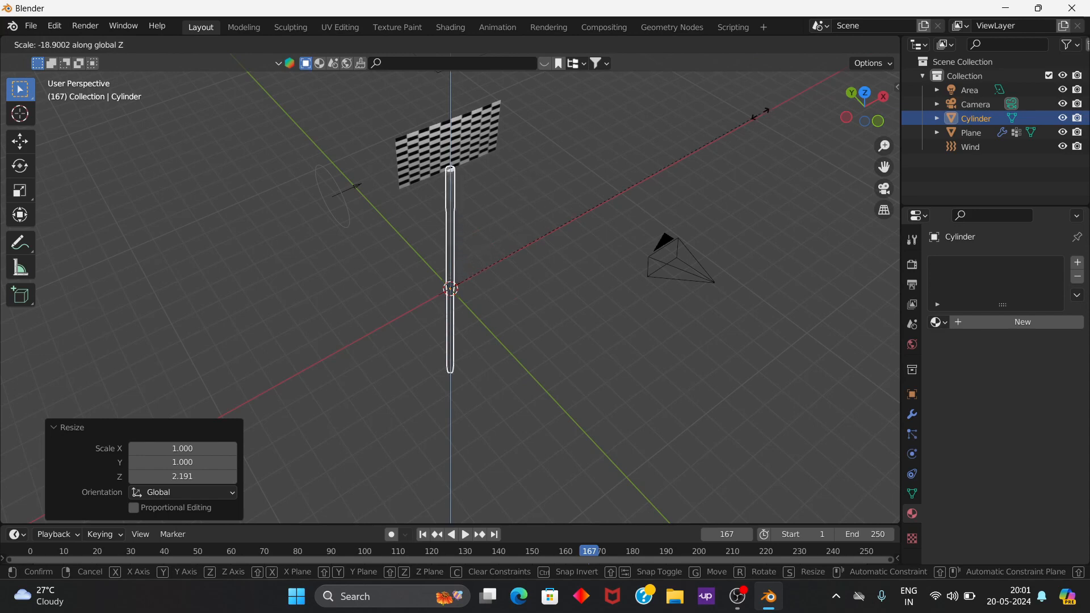
{"action": "left_click", "coordinate": [761, 160]}
{"action": "key", "text": "KP_1"}
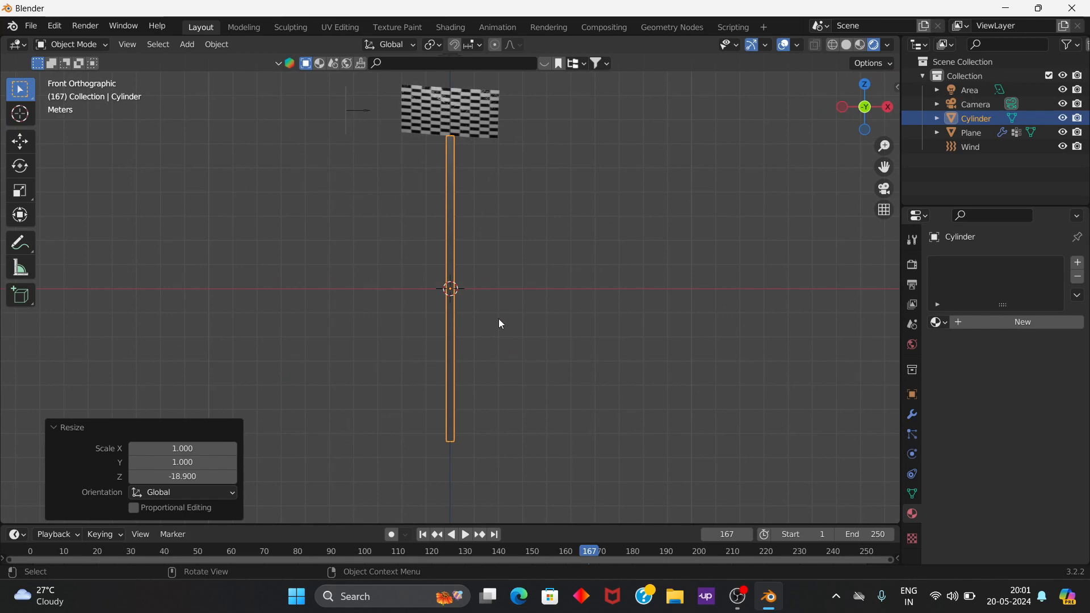
Step: Scale the pole uniformly to about 0.488 and stretch it along global Z by about 1.4
{"action": "key", "text": "s"}
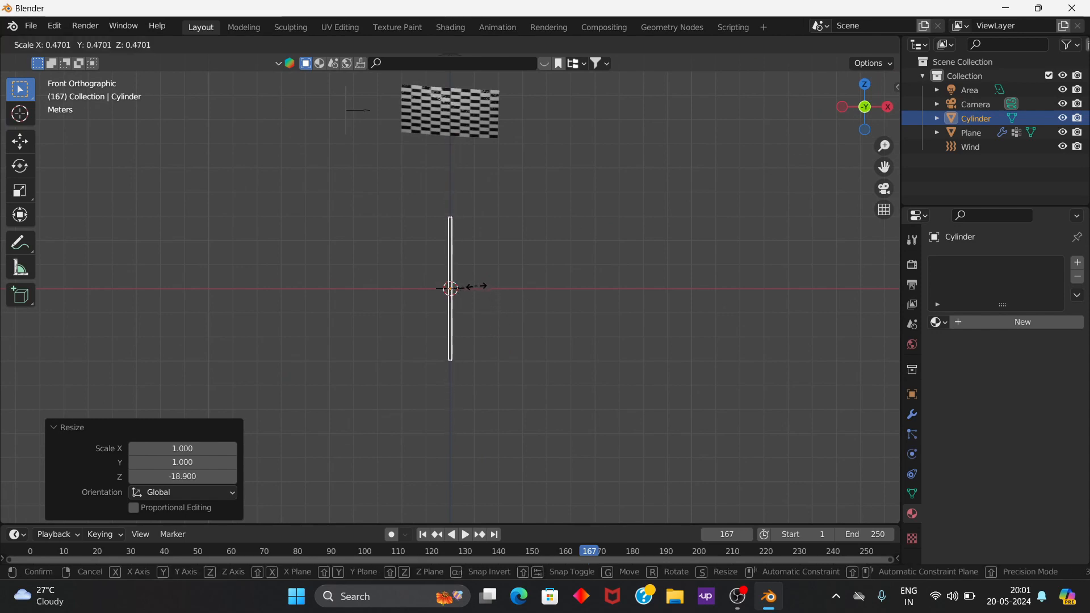
{"action": "left_click", "coordinate": [480, 287]}
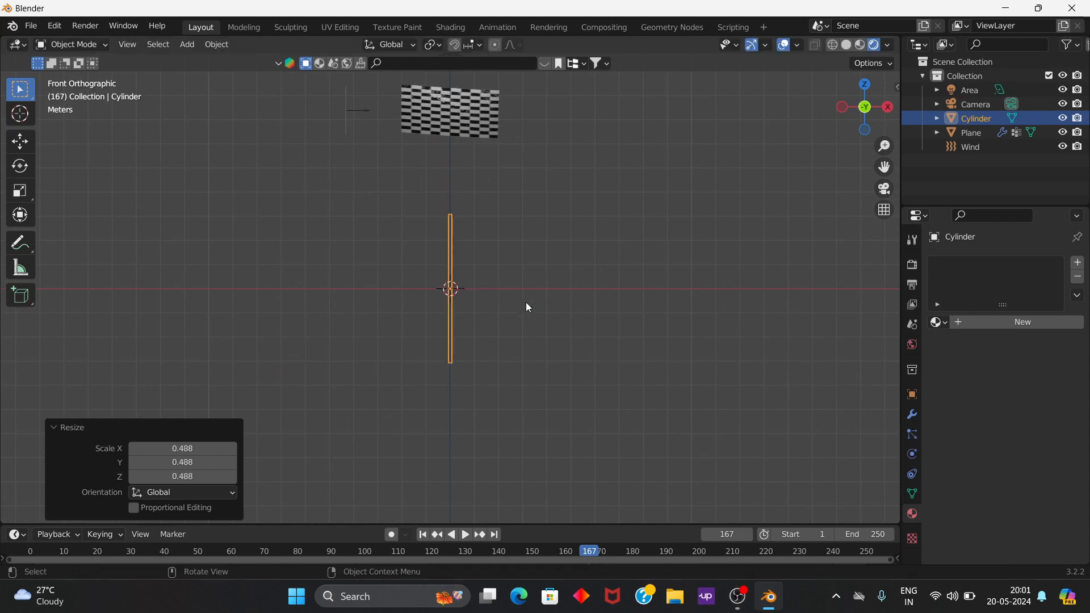
{"action": "key", "text": "s"}
{"action": "key", "text": "z"}
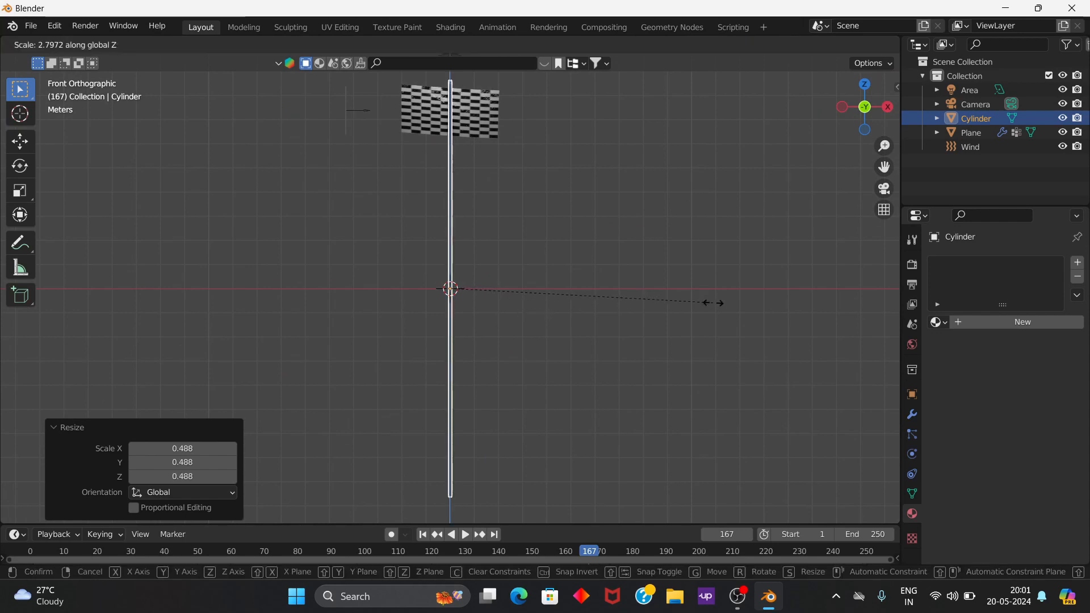
{"action": "left_click", "coordinate": [581, 294]}
Step: Move the pole about -2.14 m along global X and raise it about 4.21 m along global Z, beside the flag's edge
{"action": "key", "text": "g"}
{"action": "key", "text": "x"}
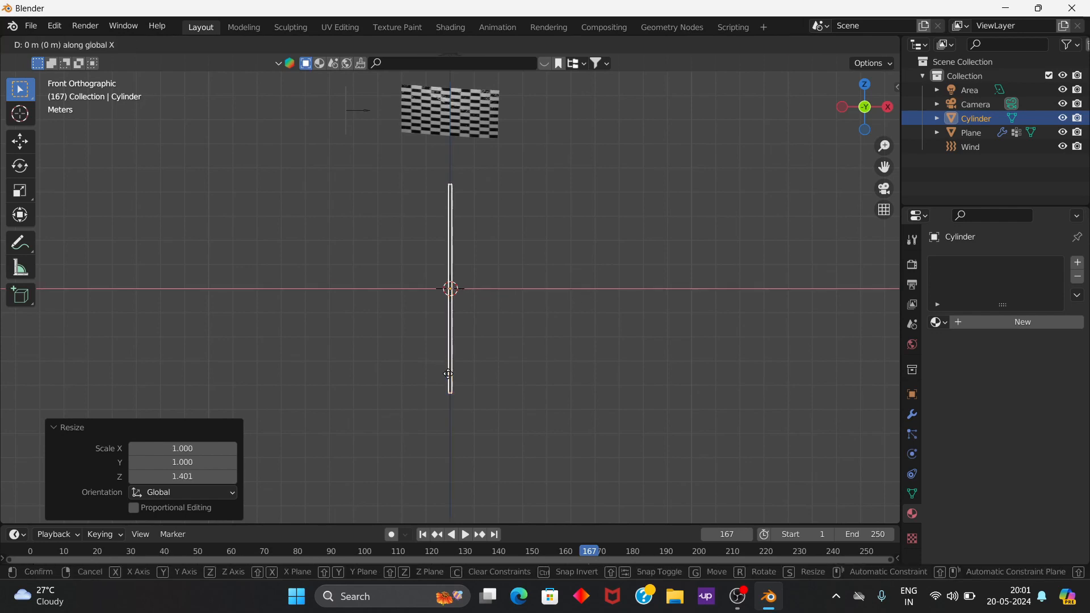
{"action": "left_click", "coordinate": [399, 370]}
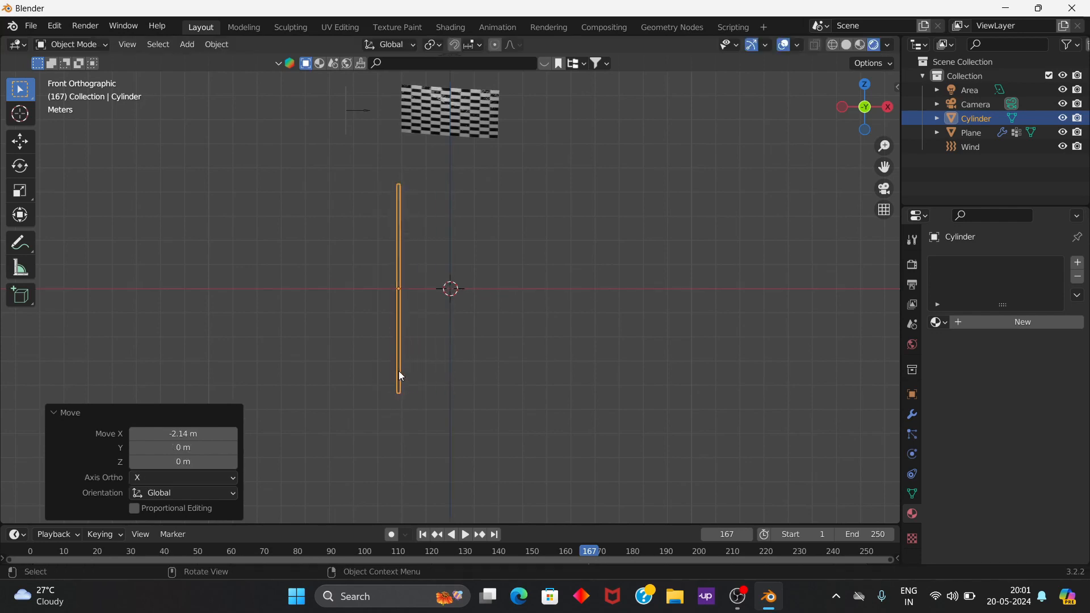
{"action": "key", "text": "g"}
{"action": "key", "text": "z"}
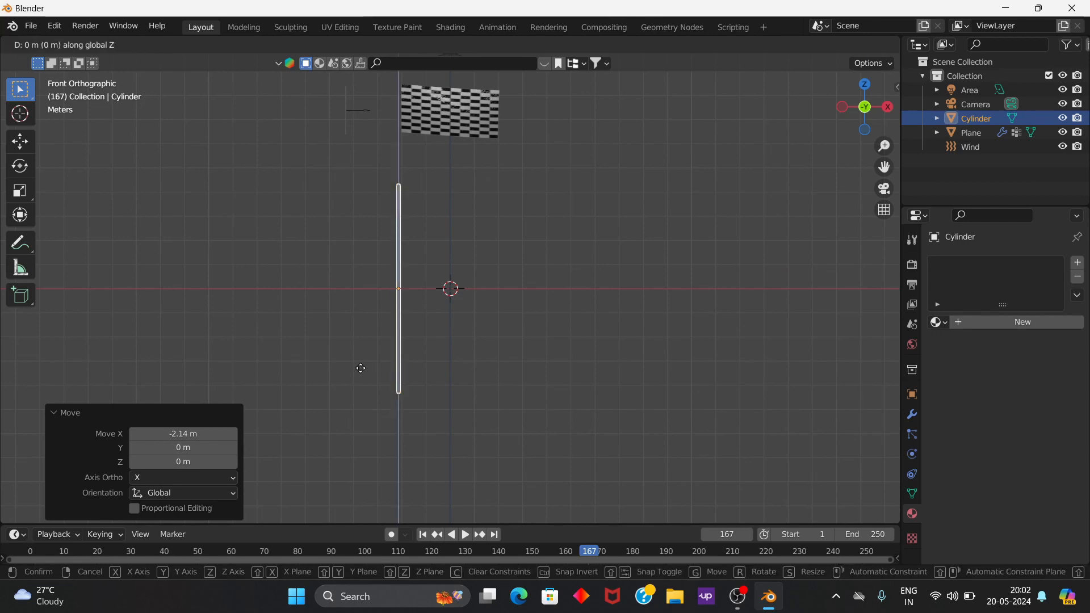
{"action": "left_click", "coordinate": [377, 264]}
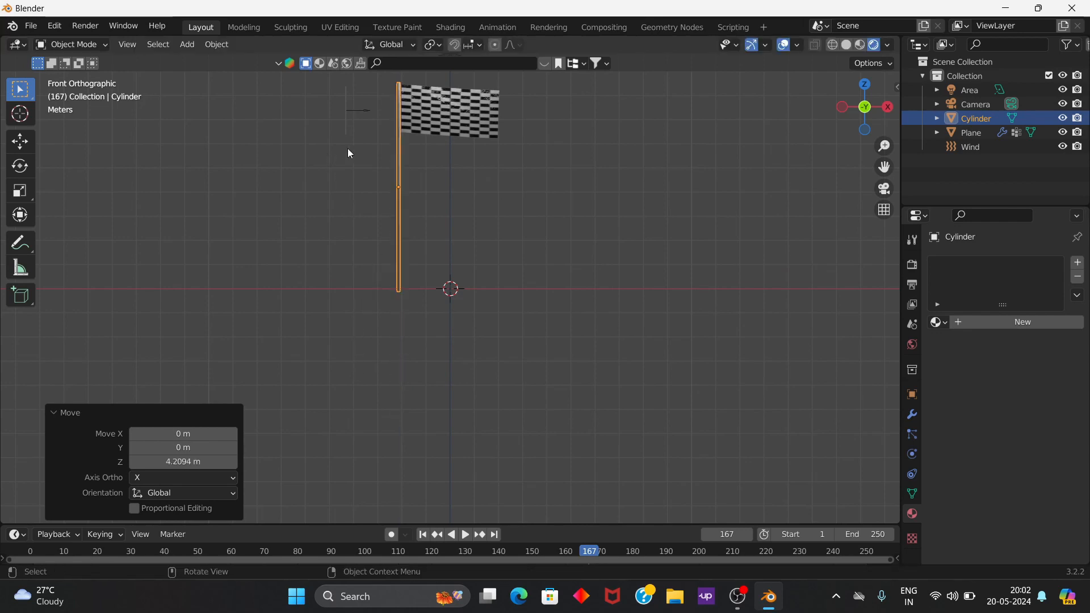
Step: Examine the pole's alignment with the flag from perspective and top views, with the timeline set to frame 75
{"action": "scroll", "coordinate": [437, 168], "scroll_direction": "up", "scroll_amount": 2}
{"action": "scroll", "coordinate": [438, 168], "scroll_direction": "up", "scroll_amount": 1}
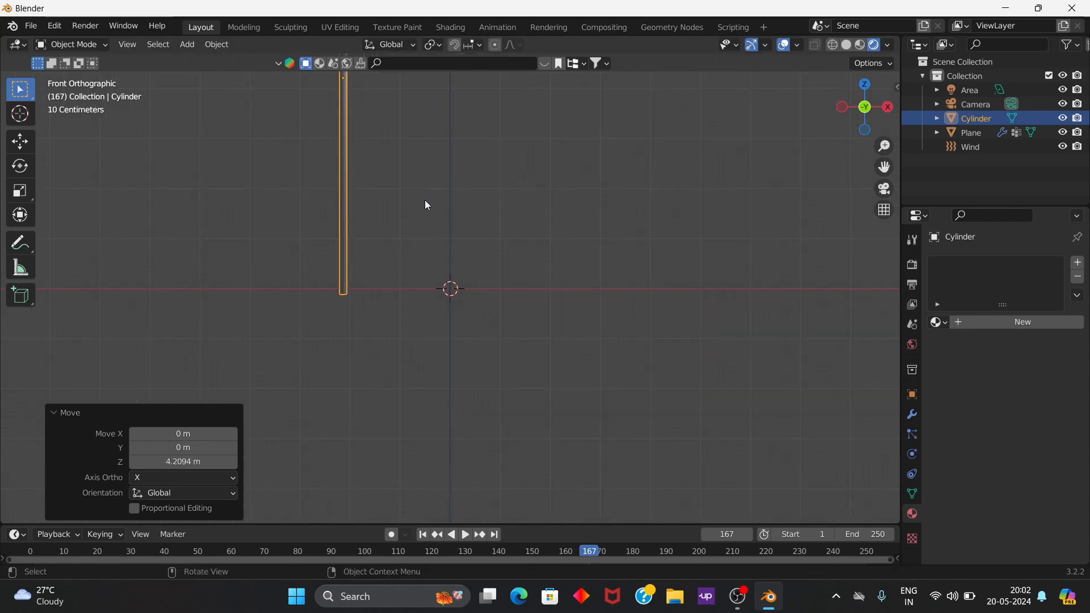
{"action": "middle_click_drag", "start_coordinate": [418, 288], "coordinate": [441, 295]}
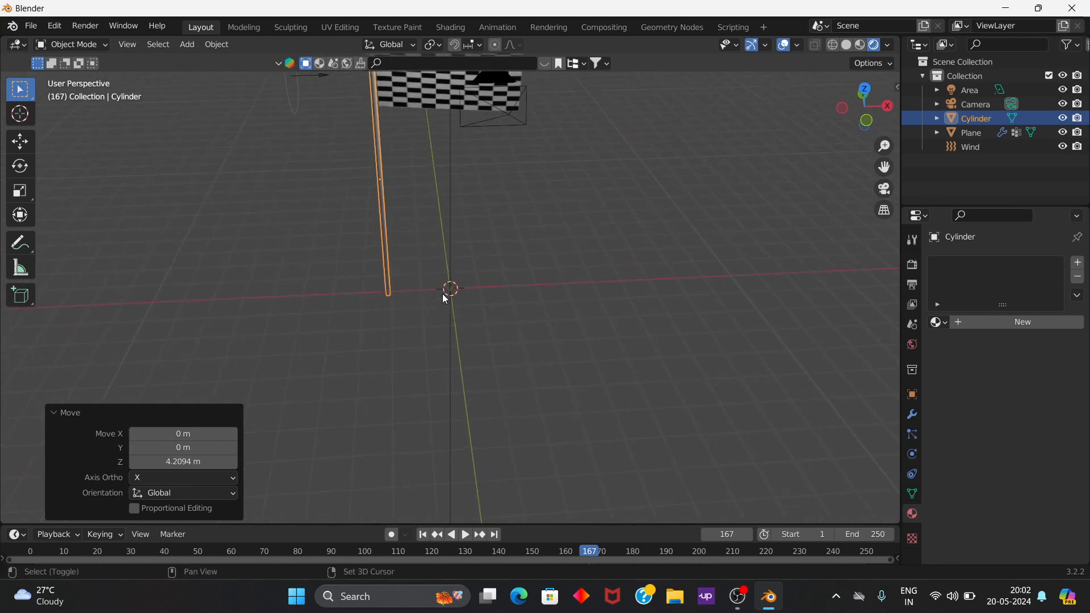
{"action": "middle_click_drag", "start_coordinate": [445, 299], "coordinate": [481, 348], "text": "shift"}
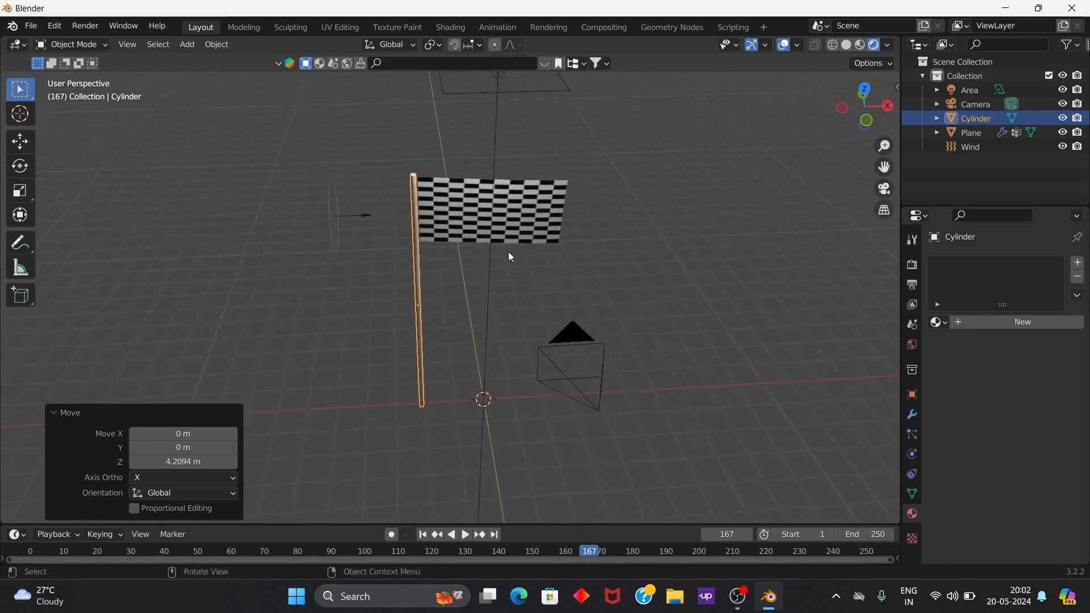
{"action": "middle_click_drag", "start_coordinate": [407, 185], "coordinate": [435, 352]}
{"action": "key", "text": "KP_7"}
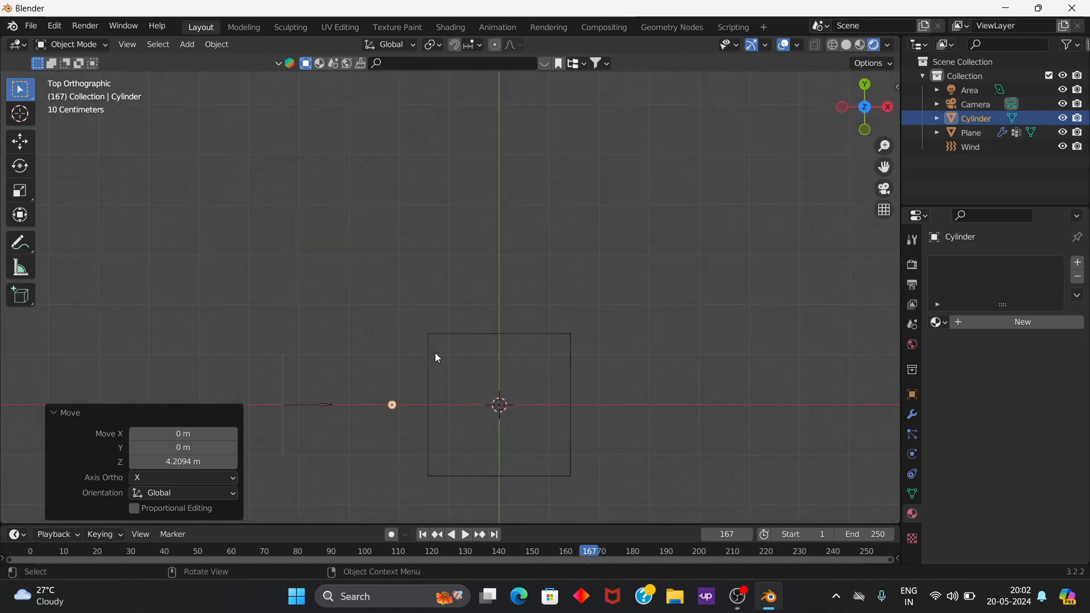
{"action": "scroll", "coordinate": [380, 452], "scroll_direction": "up", "scroll_amount": 2}
{"action": "mouse_move", "coordinate": [408, 431]}
{"action": "middle_mouse_down"}
{"action": "mouse_move", "coordinate": [411, 445]}
{"action": "mouse_move", "coordinate": [409, 430]}
{"action": "middle_mouse_up"}
{"action": "left_click", "coordinate": [281, 550]}
{"action": "middle_click_drag", "start_coordinate": [407, 476], "coordinate": [432, 432]}
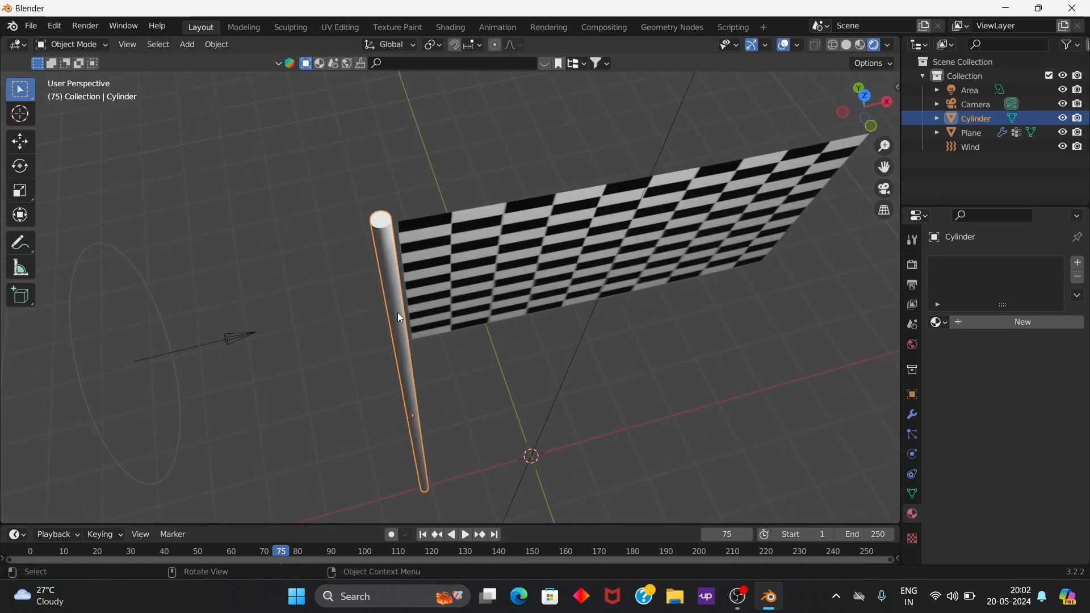
Step: Move the pole along global X to about -2.08 m to close the gap to the flag's edge, and deselect it
{"action": "scroll", "coordinate": [411, 332], "scroll_direction": "up", "scroll_amount": 5}
{"action": "middle_click_drag", "start_coordinate": [410, 338], "coordinate": [400, 354]}
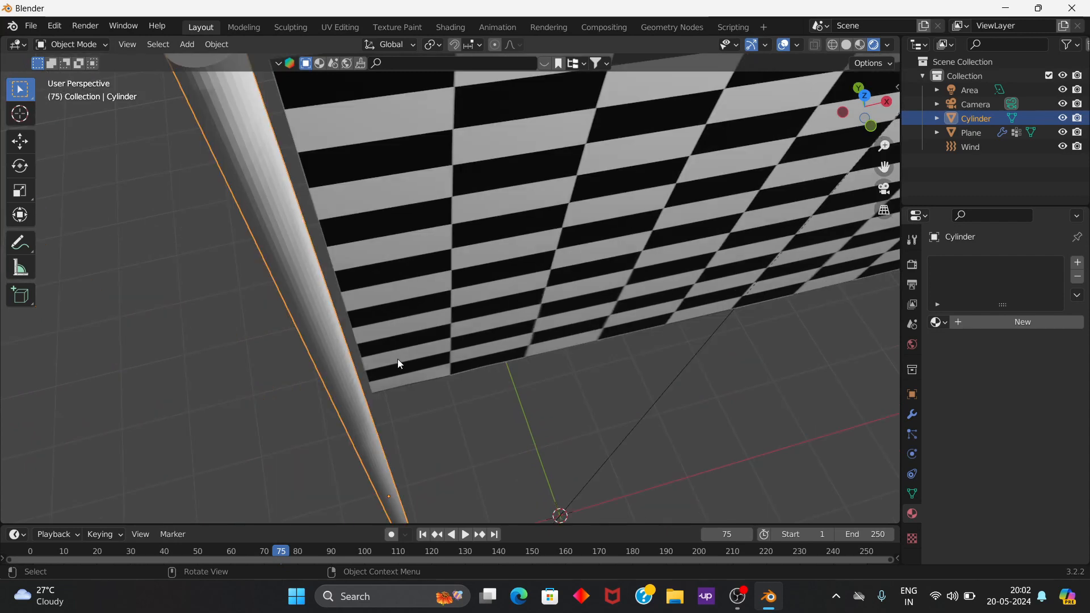
{"action": "key", "text": "g"}
{"action": "key", "text": "x"}
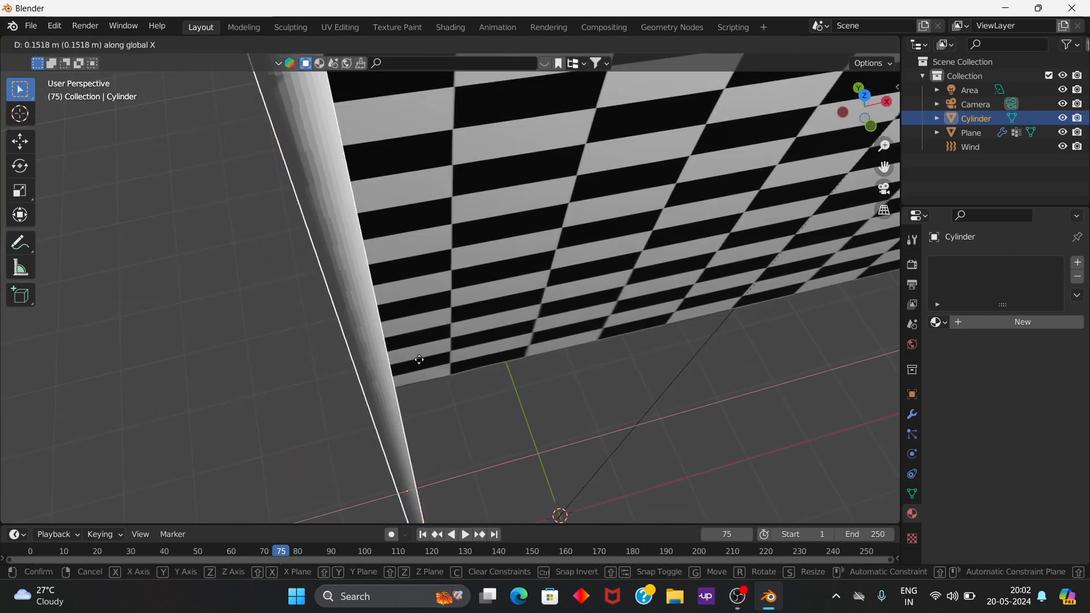
{"action": "left_click", "coordinate": [404, 356]}
{"action": "scroll", "coordinate": [473, 404], "scroll_direction": "down", "scroll_amount": 5}
{"action": "left_click", "coordinate": [679, 390]}
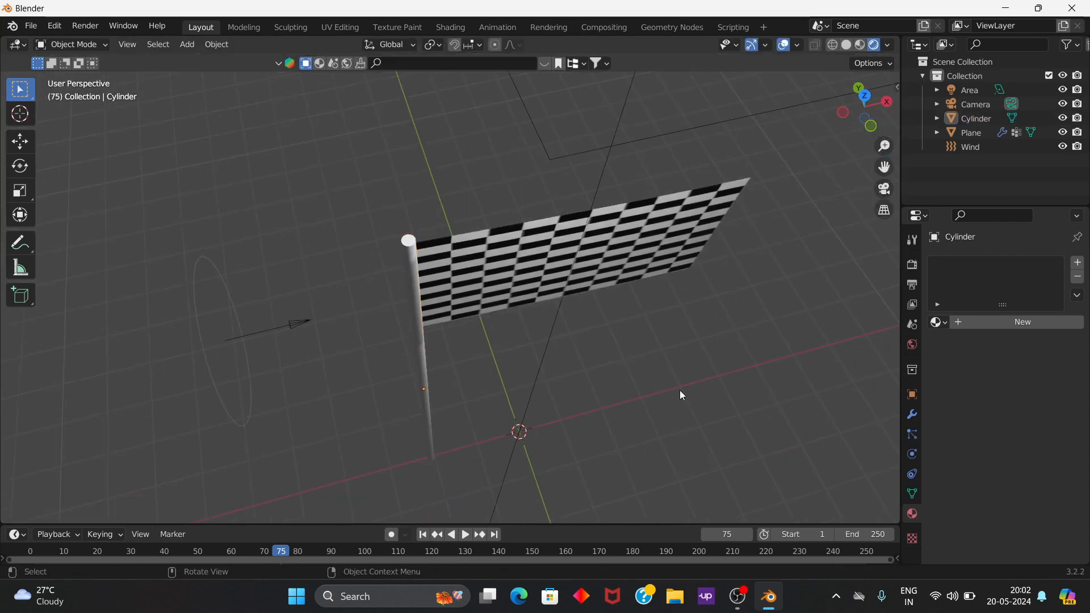
Step: Select the pole and search the BlenderKit materials for "STEEL"
{"action": "middle_click_drag", "start_coordinate": [679, 390], "coordinate": [558, 357]}
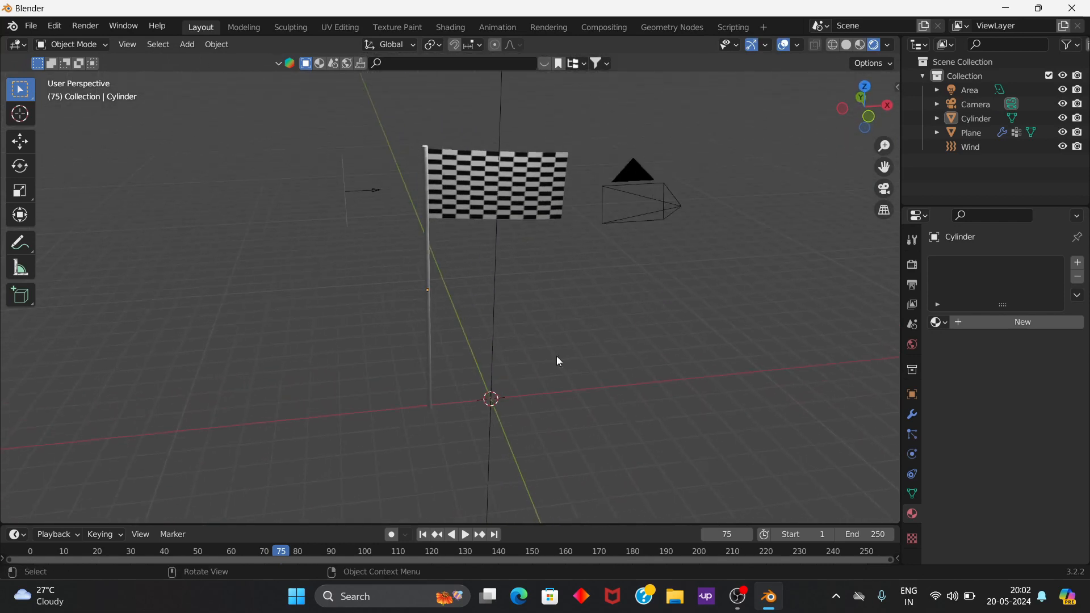
{"action": "left_click", "coordinate": [429, 267]}
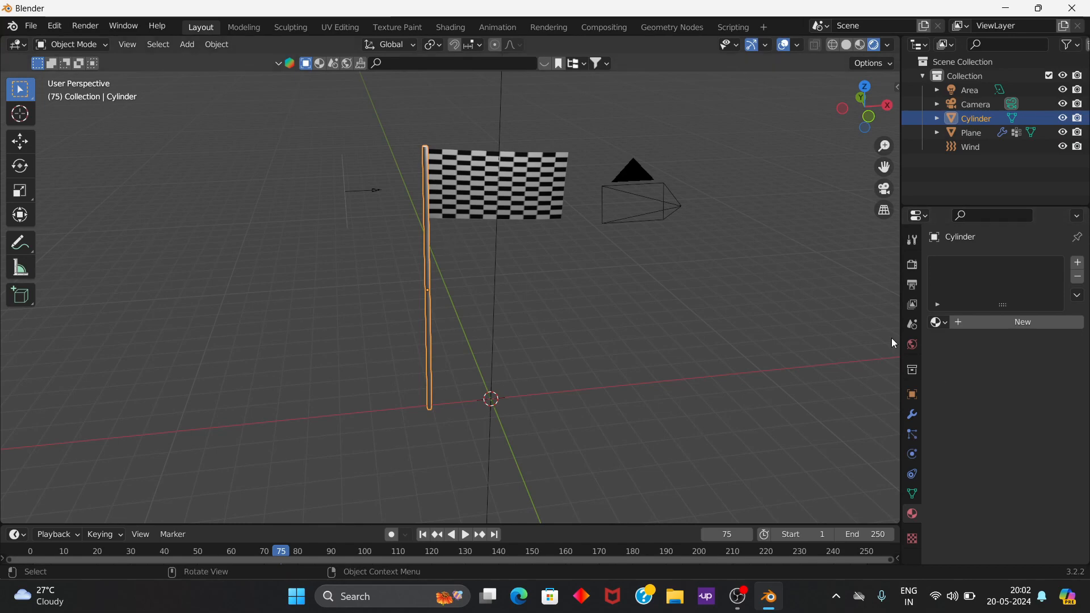
{"action": "left_click", "coordinate": [897, 88]}
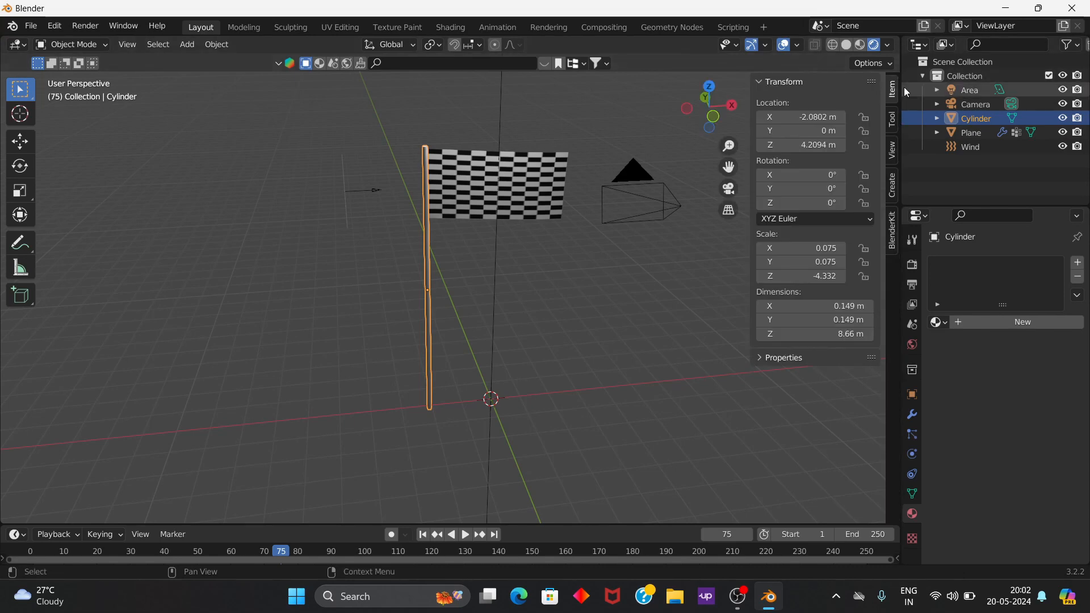
{"action": "left_click", "coordinate": [892, 232]}
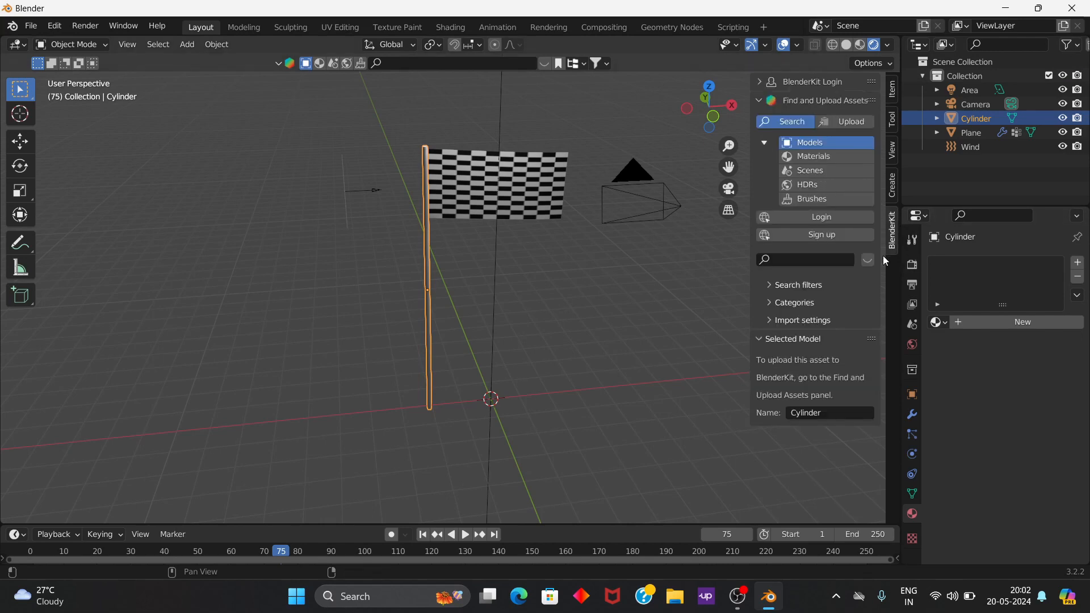
{"action": "left_click", "coordinate": [812, 260]}
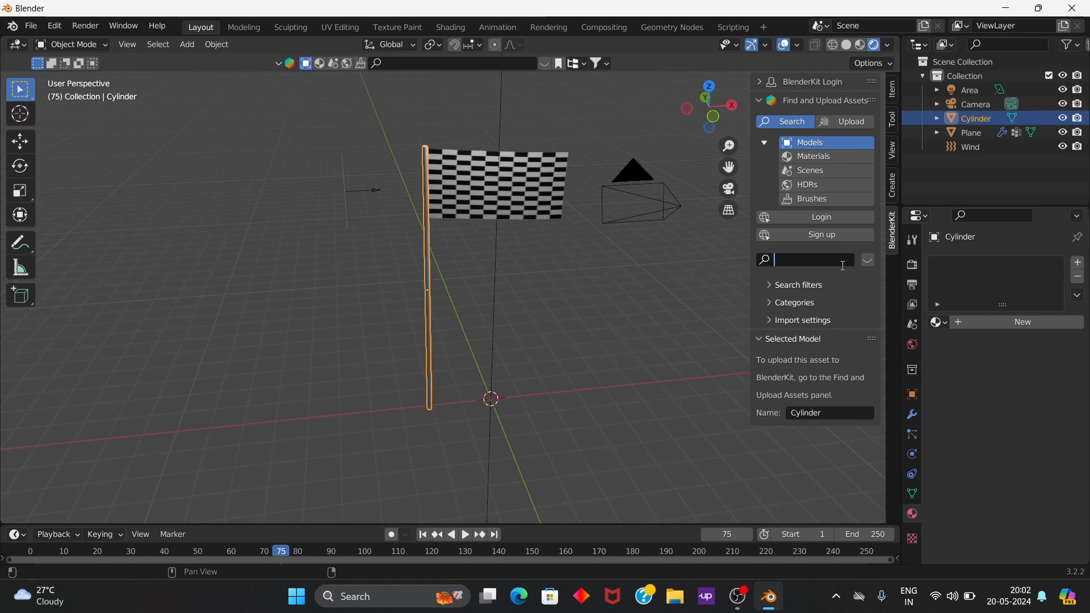
{"action": "left_click", "coordinate": [811, 161]}
{"action": "left_click", "coordinate": [811, 158]}
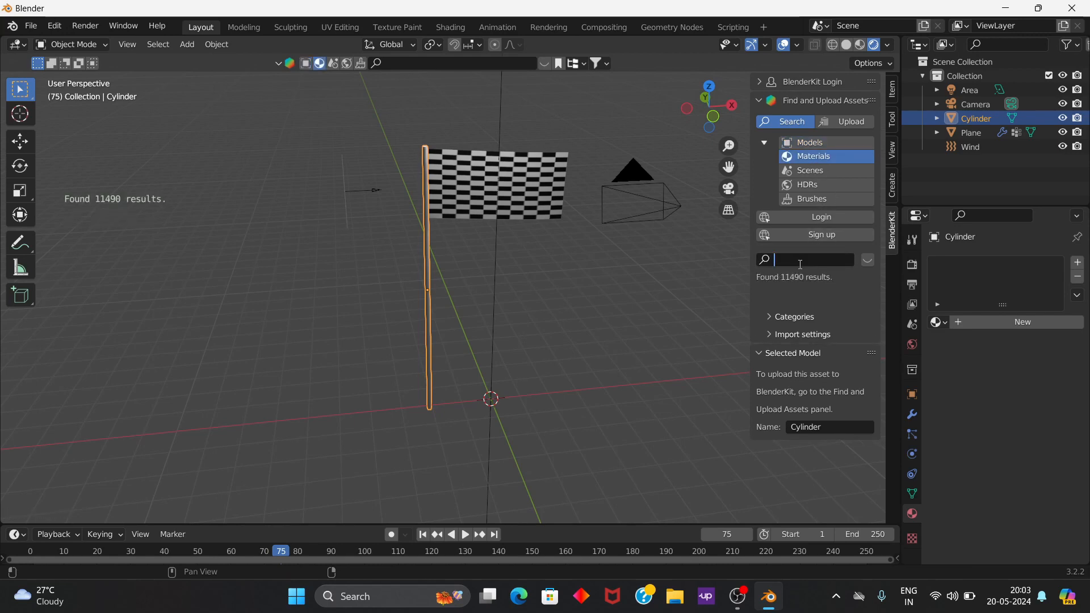
{"action": "type", "text": "STEEL"}
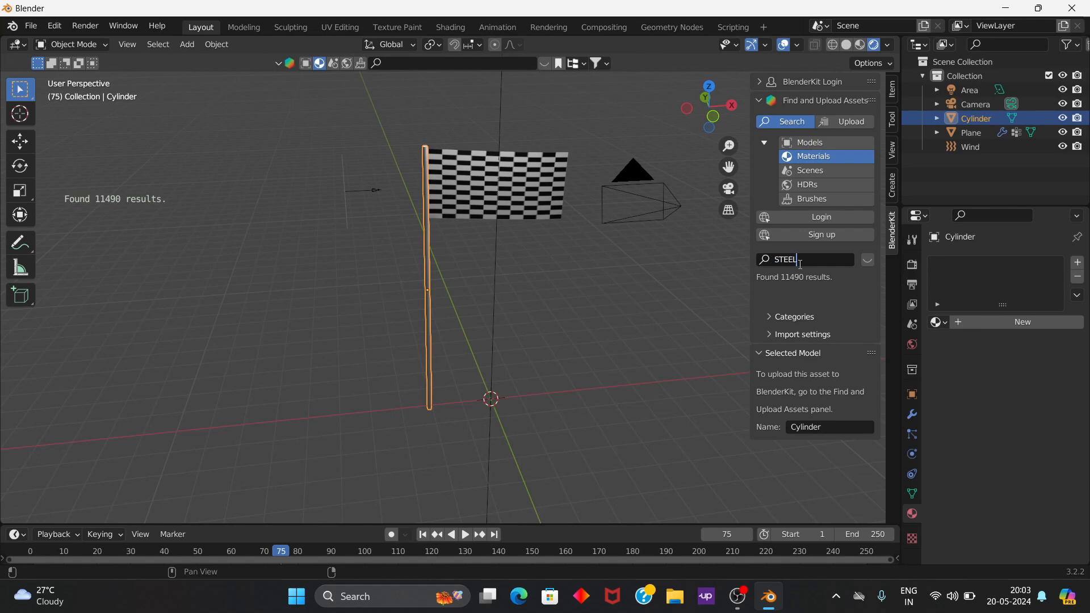
{"action": "key", "text": "Return"}
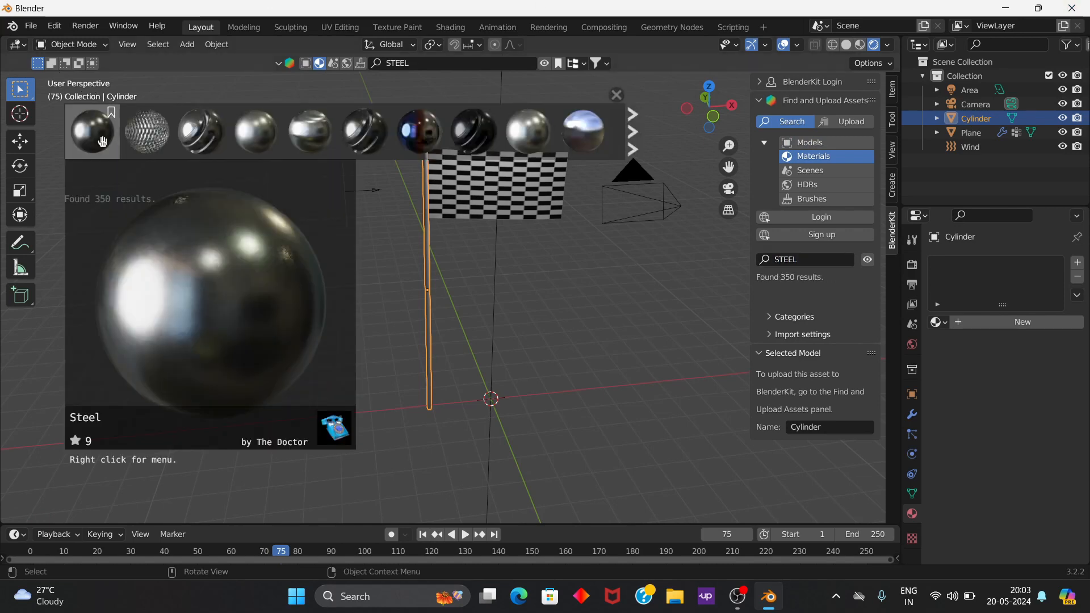
Step: Apply the first Steel material from the search results to the pole, deselect it and close the results
{"action": "left_click_drag", "start_coordinate": [93, 131], "coordinate": [476, 357]}
{"action": "left_click_drag", "start_coordinate": [430, 312], "coordinate": [430, 311]}
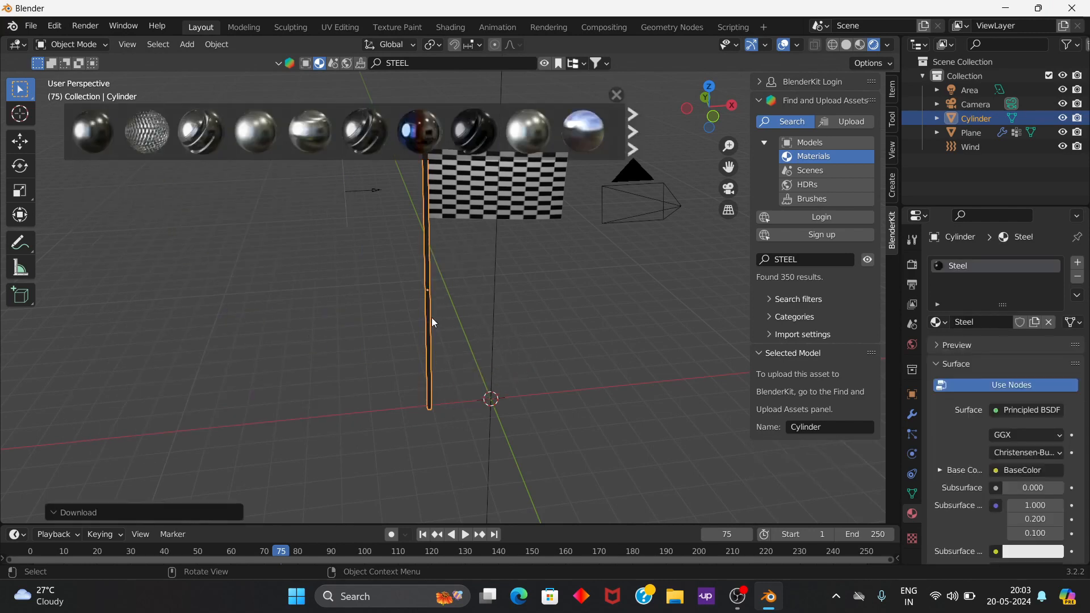
{"action": "left_click", "coordinate": [455, 294]}
{"action": "scroll", "coordinate": [466, 213], "scroll_direction": "up", "scroll_amount": 1}
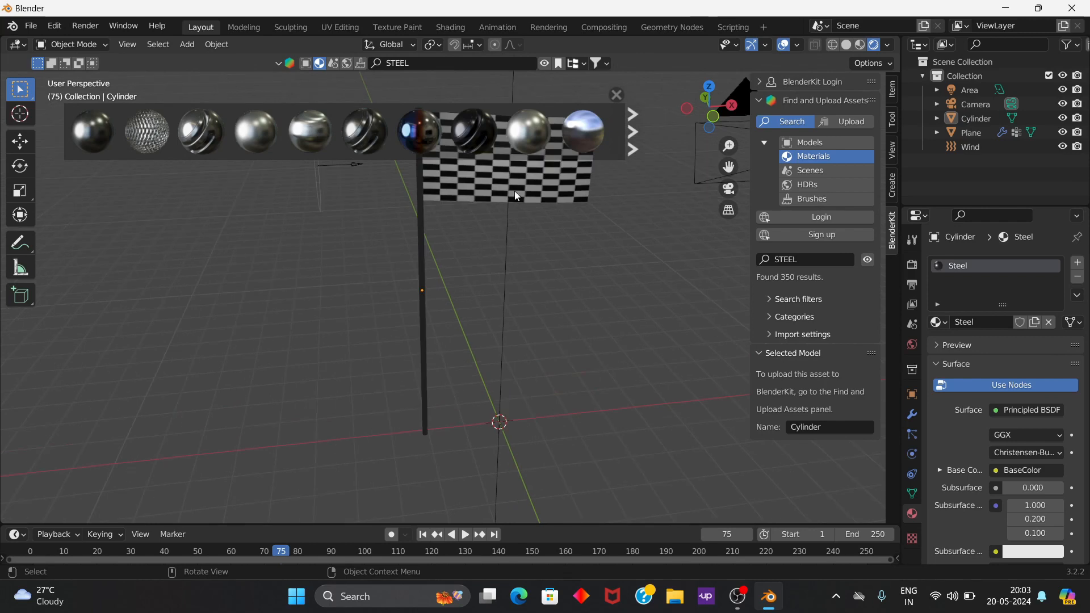
{"action": "left_click", "coordinate": [615, 95]}
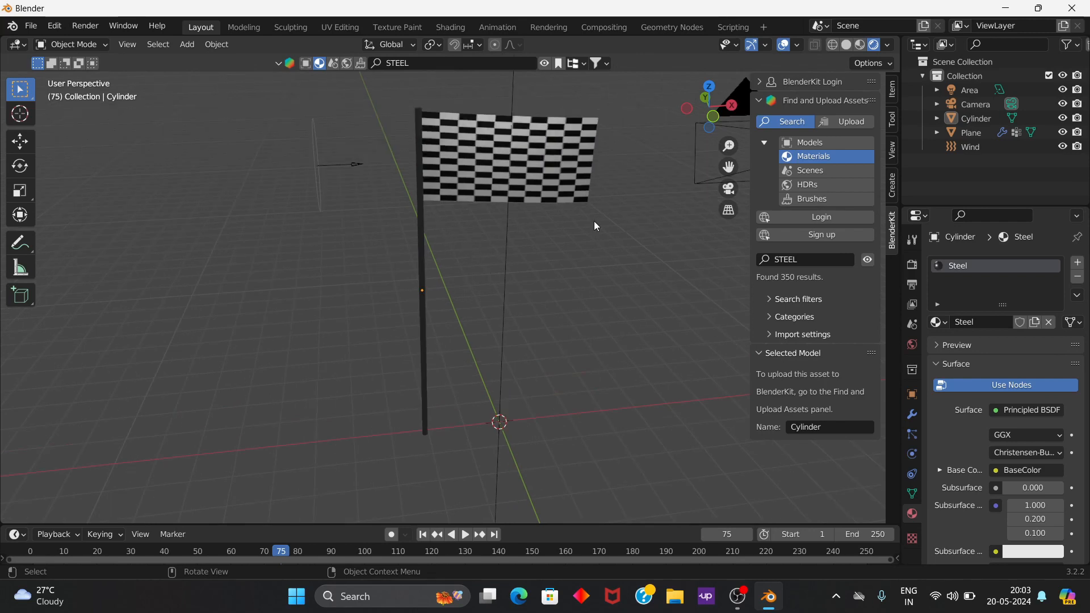
Step: Play the flag simulation from frame 75 and stop it at frame 139
{"action": "scroll", "coordinate": [574, 235], "scroll_direction": "down", "scroll_amount": 2}
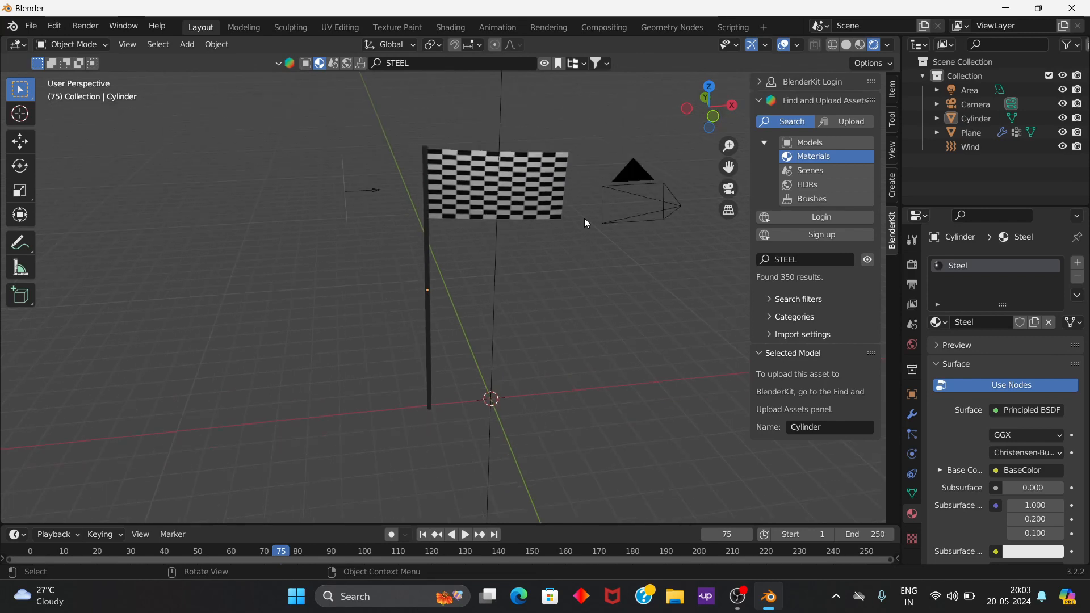
{"action": "key", "text": "space"}
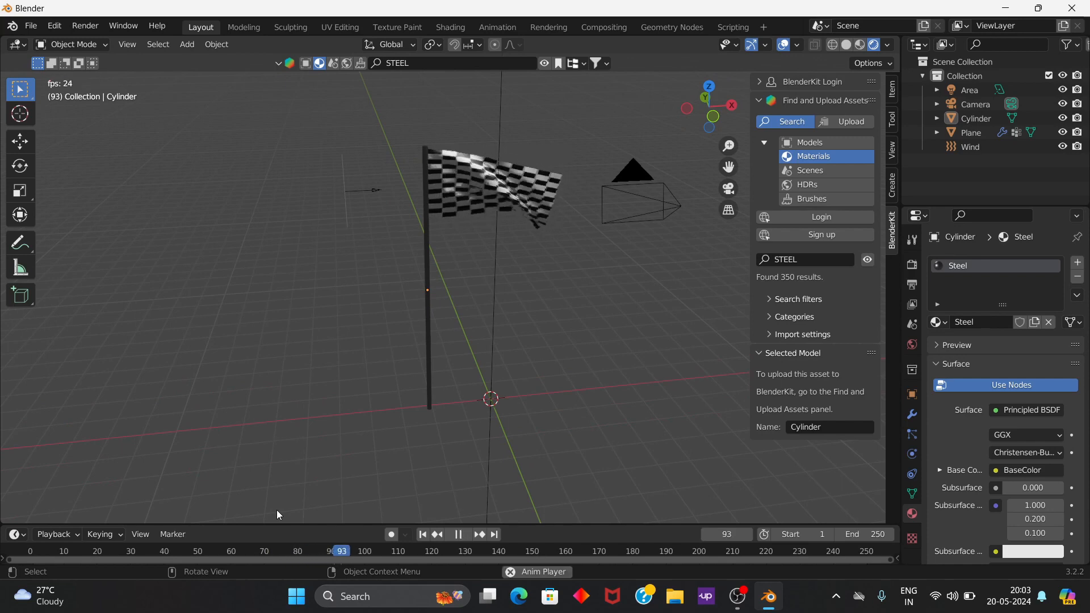
{"action": "key", "text": "space"}
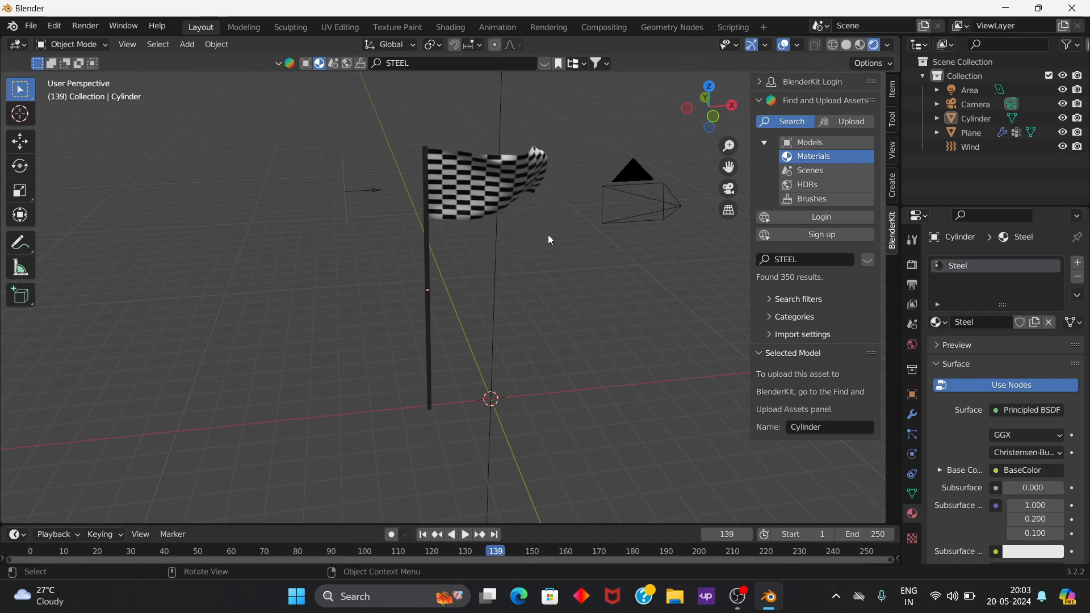
Step: Add a plane at the world origin as the ground, scale it by about 2.526 and again by about -14.24, and deselect it
{"action": "middle_click_drag", "start_coordinate": [606, 334], "coordinate": [487, 391]}
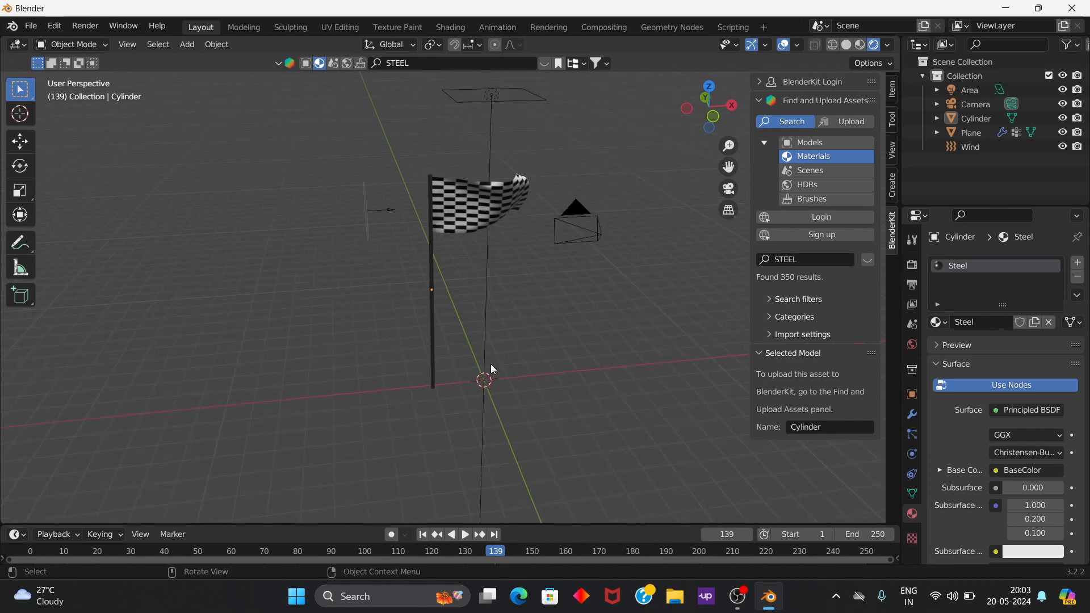
{"action": "key", "text": "shift+a"}
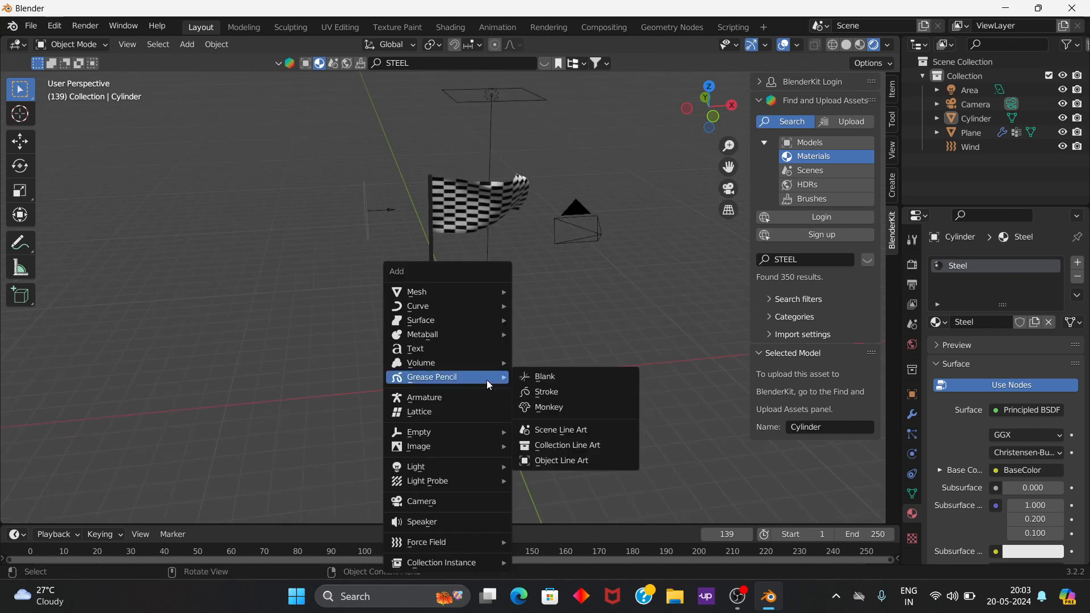
{"action": "mouse_move", "coordinate": [485, 290]}
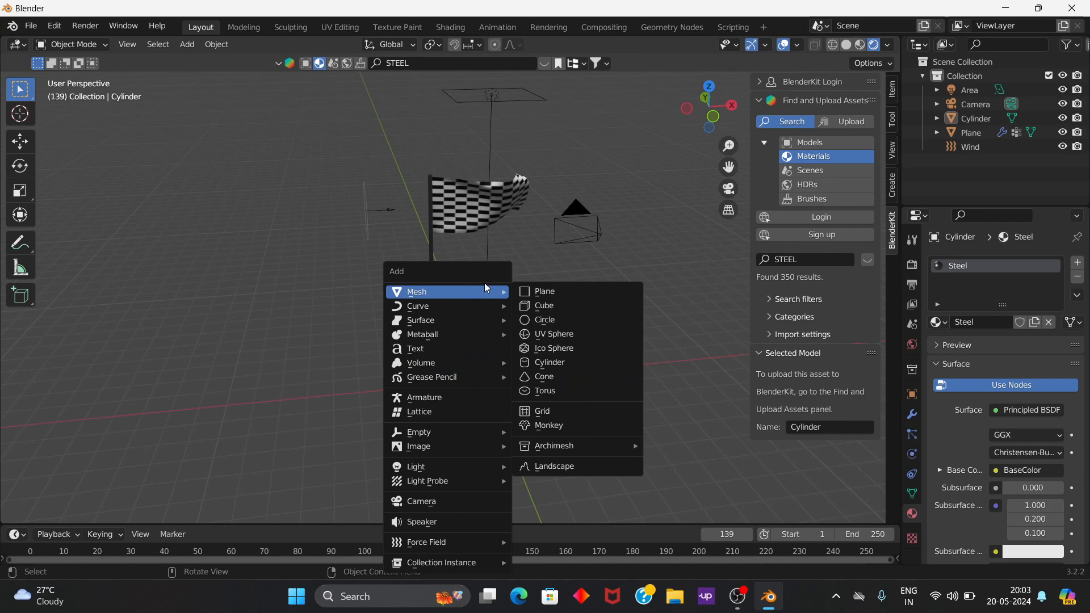
{"action": "left_click", "coordinate": [537, 291]}
{"action": "key", "text": "s"}
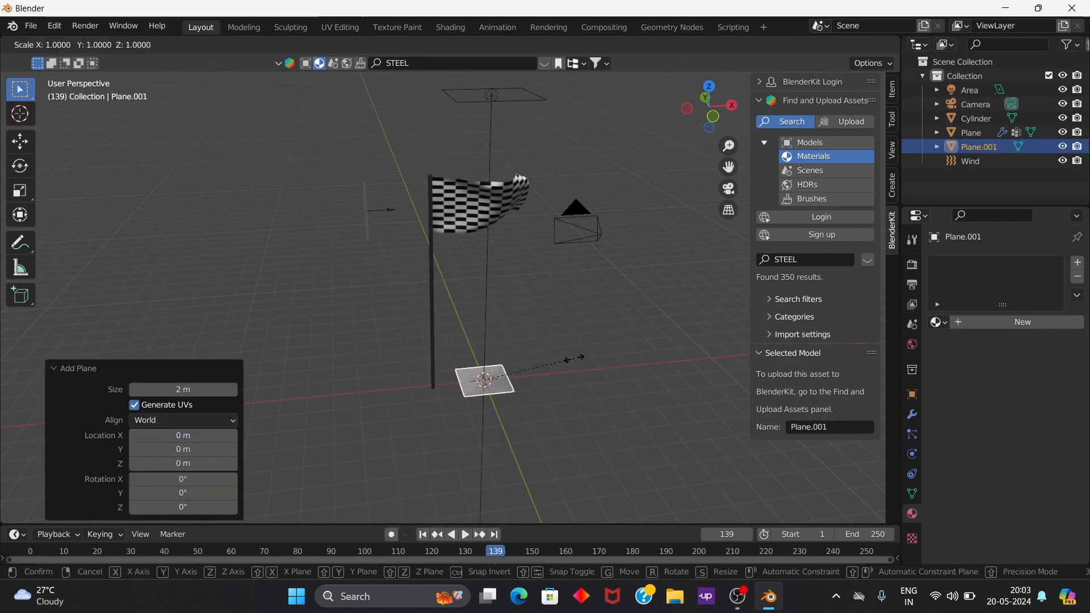
{"action": "left_click", "coordinate": [705, 329]}
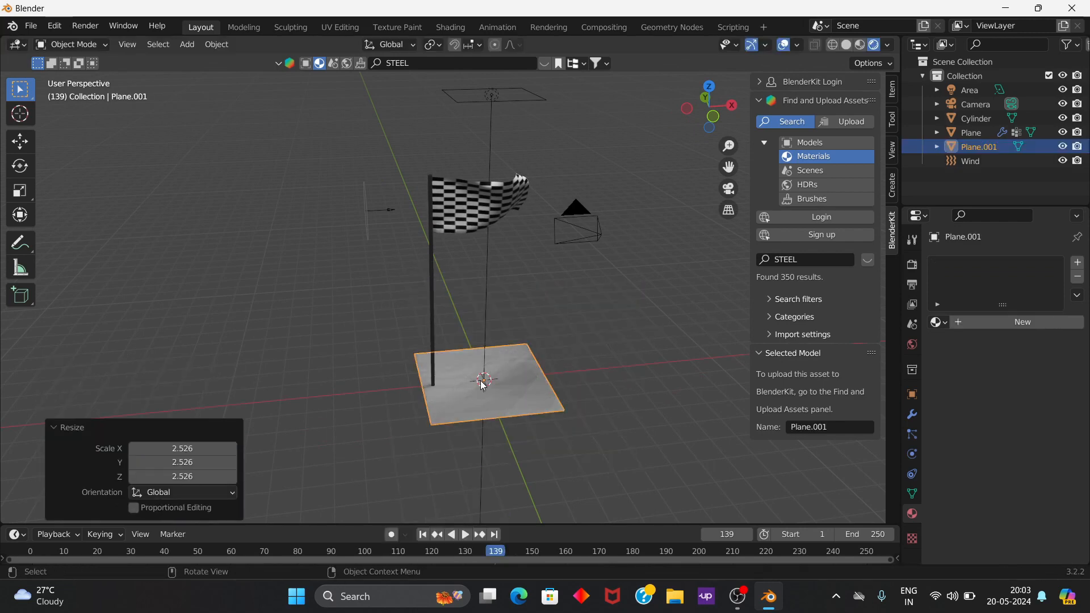
{"action": "key", "text": "s"}
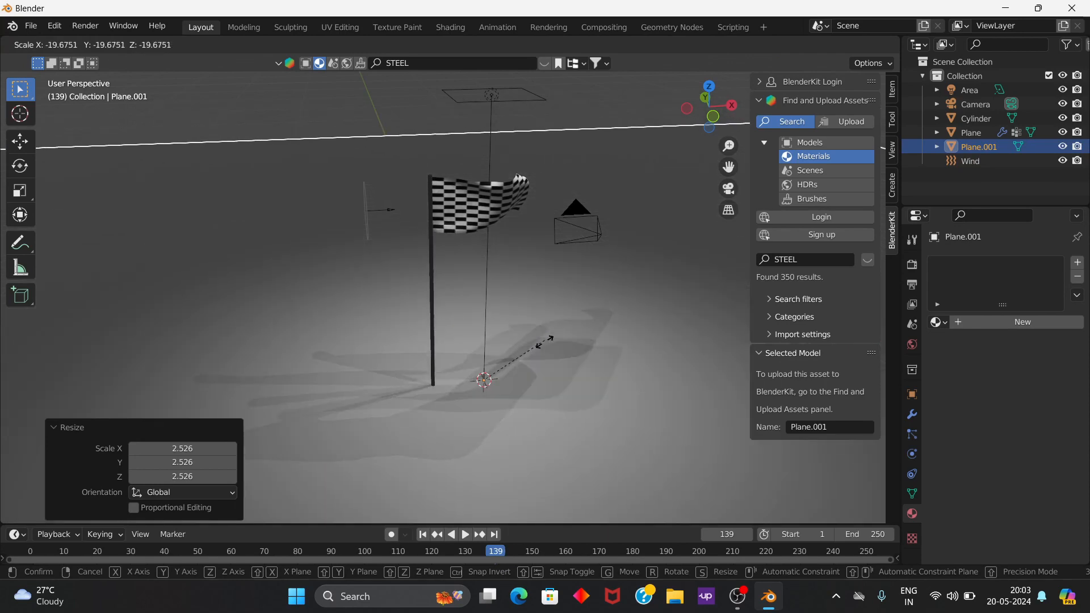
{"action": "left_click", "coordinate": [528, 352]}
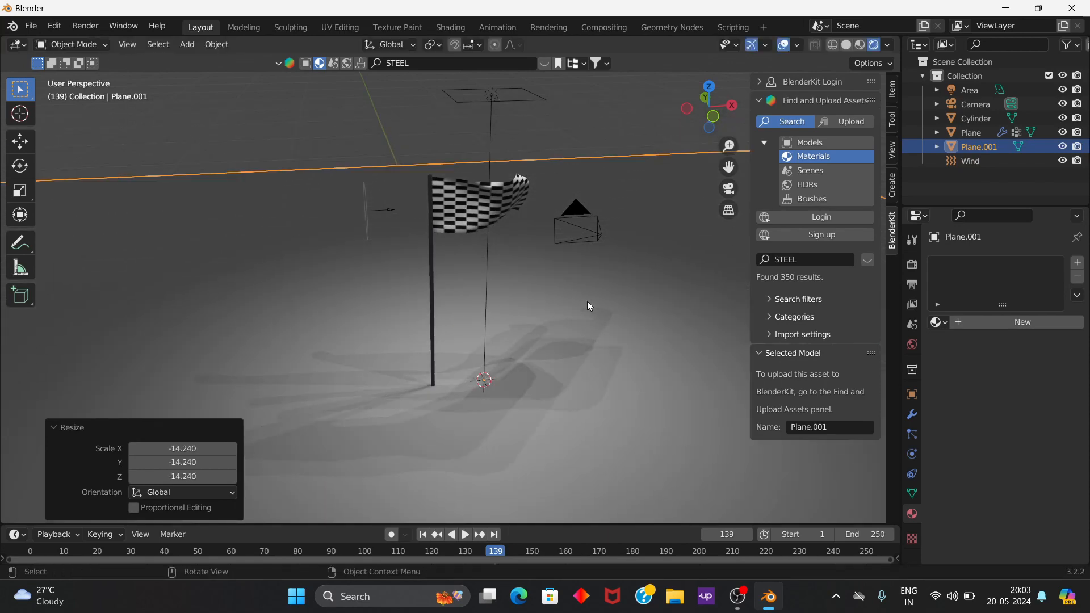
{"action": "left_click", "coordinate": [666, 154]}
Step: Look through the camera and use walk navigation to pull it back and reframe the whole flag with part of the pole
{"action": "left_click", "coordinate": [729, 189]}
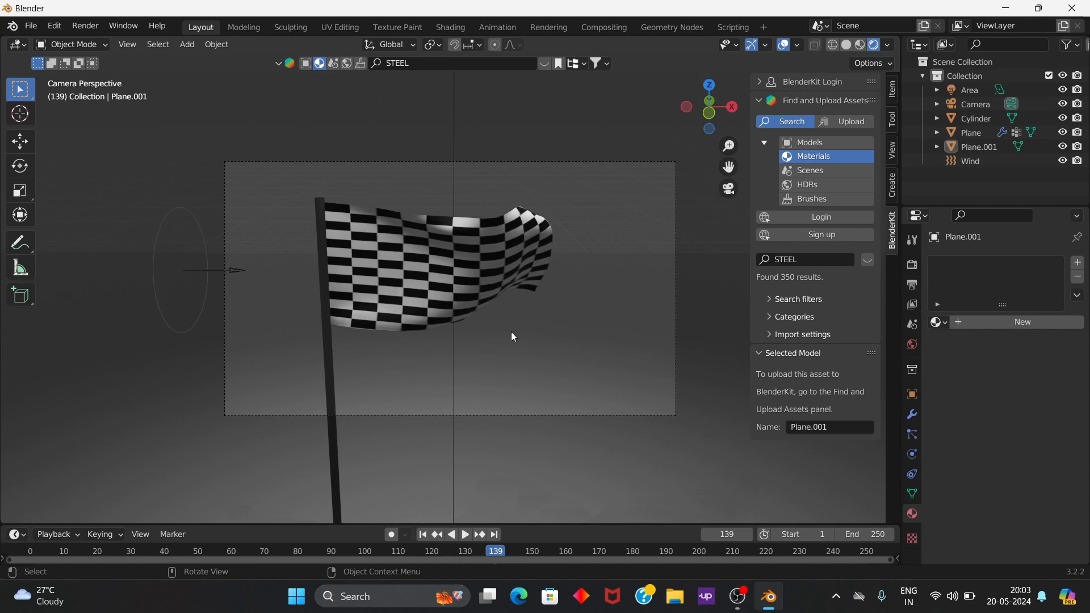
{"action": "key", "text": "shift+grave"}
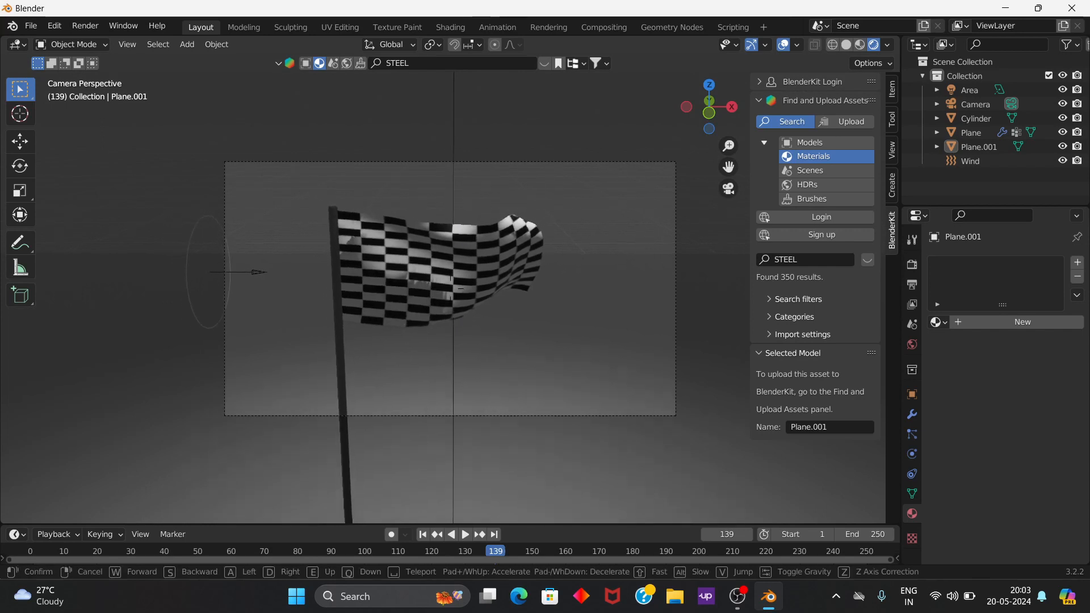
{"action": "key", "text": "s"}
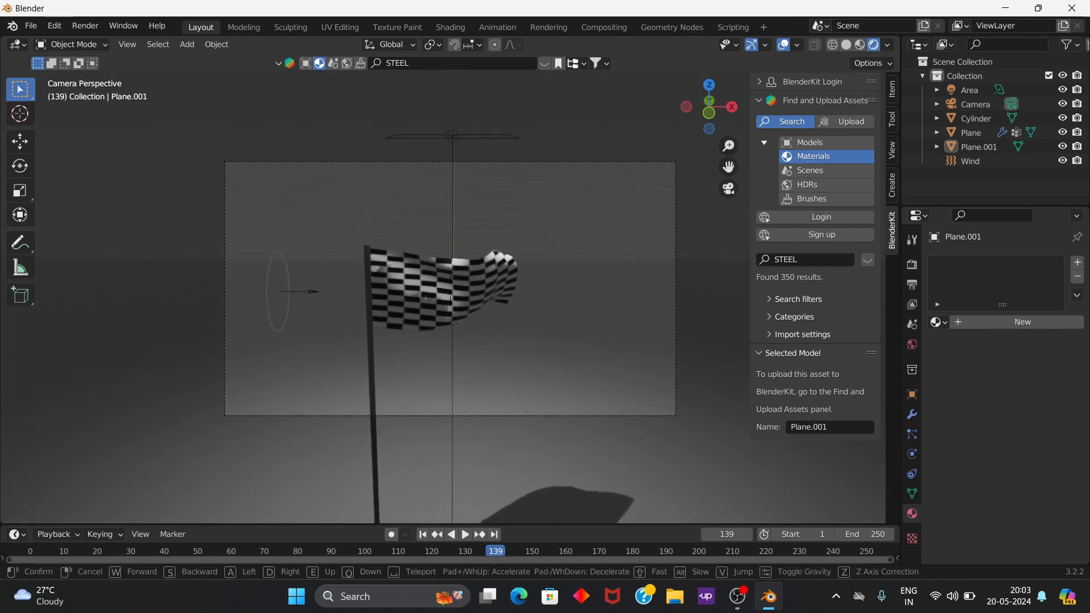
{"action": "key", "text": "q"}
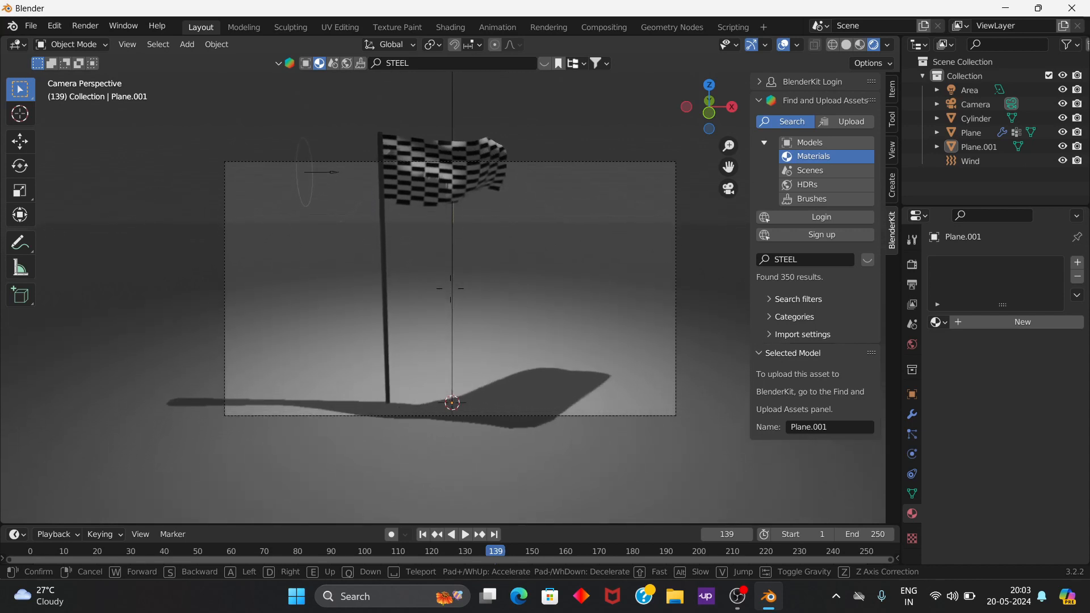
{"action": "key", "text": "q"}
{"action": "key", "text": "s"}
{"action": "key", "text": "w"}
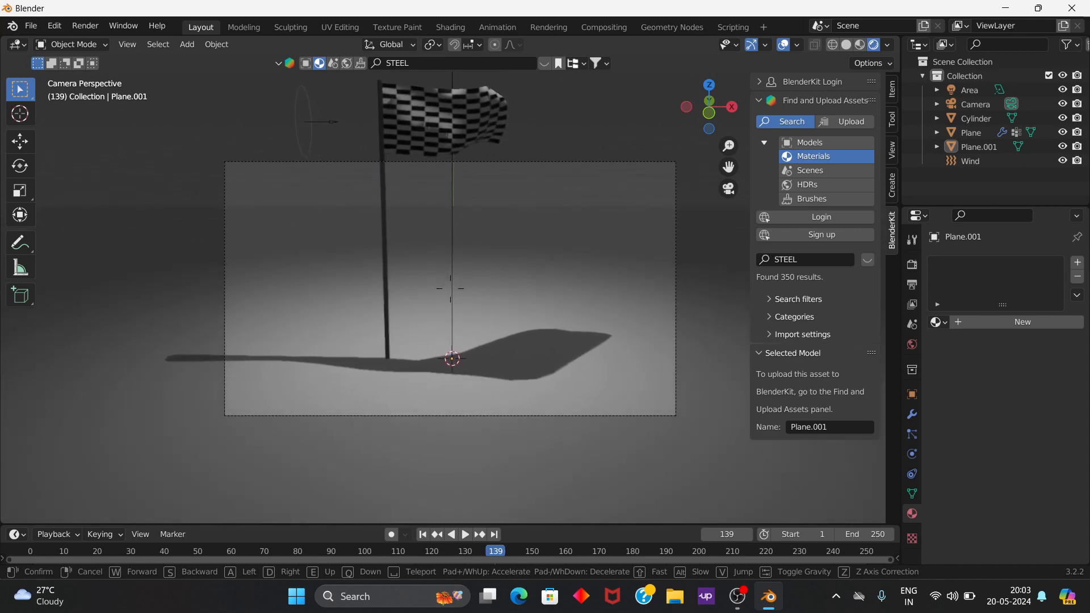
{"action": "key", "text": "w"}
{"action": "key", "text": "q"}
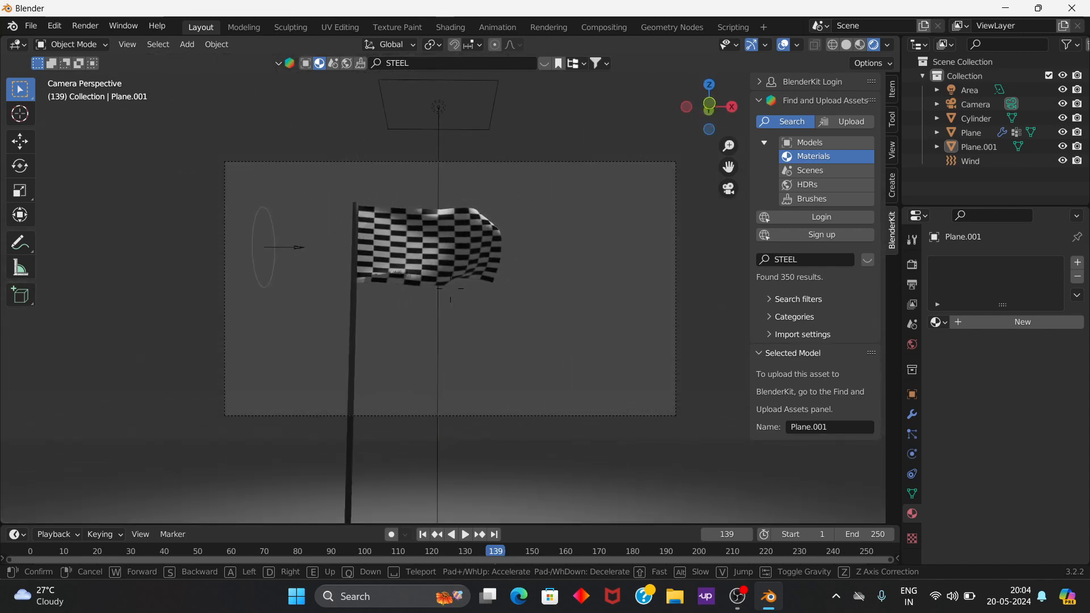
{"action": "left_click", "coordinate": [450, 289]}
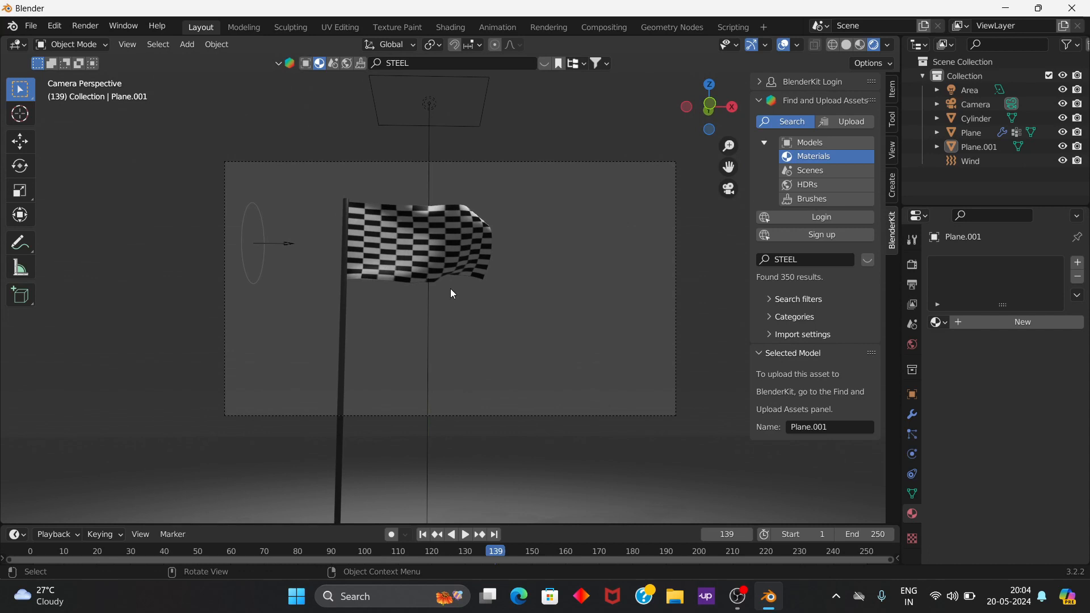
{"action": "key", "text": "q"}
{"action": "key", "text": "Escape"}
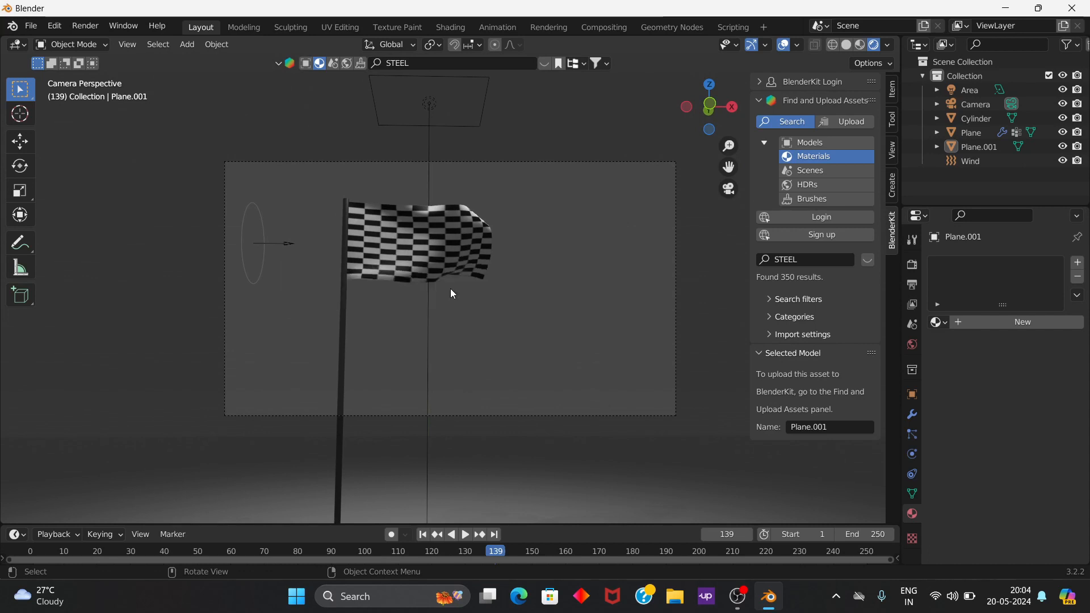
Step: Adjust the camera's height and aim with walk navigation, centring the flag in frame with the ground's horizon just below the frame
{"action": "key", "text": "shift+grave"}
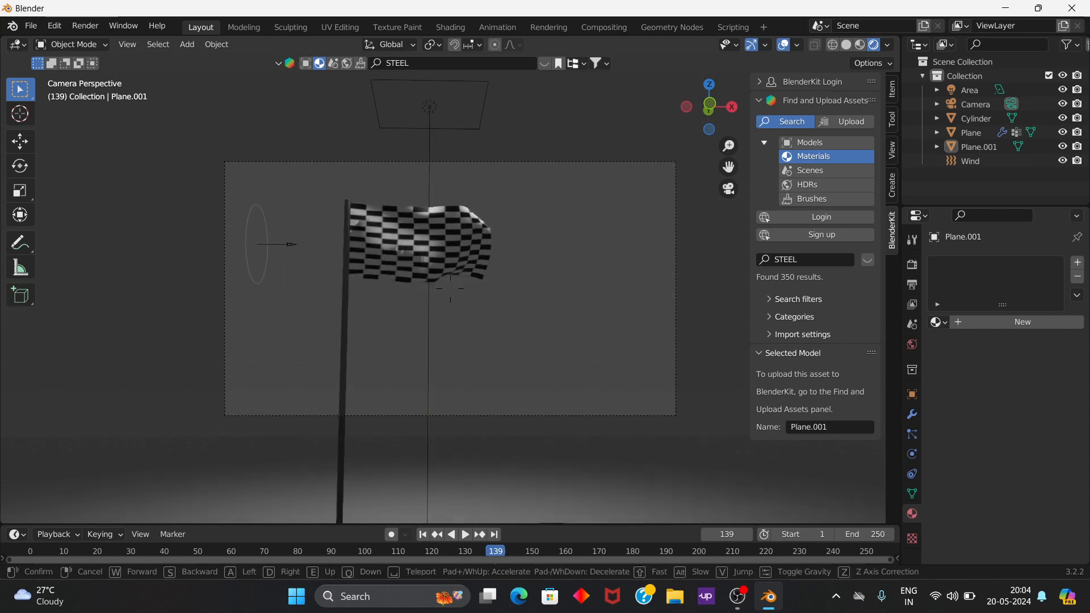
{"action": "key", "text": "q"}
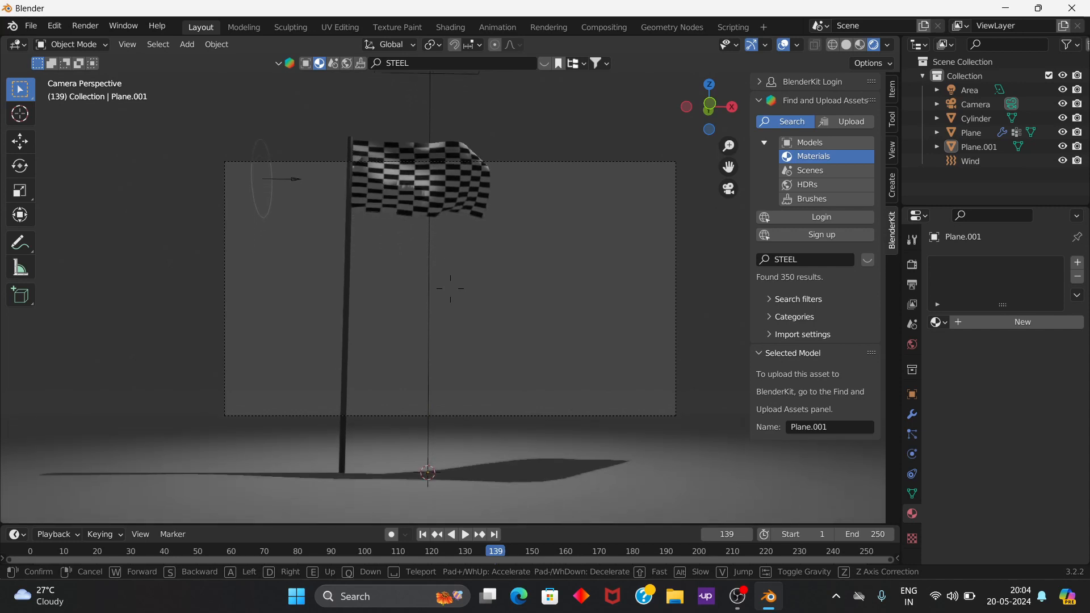
{"action": "key", "text": "q"}
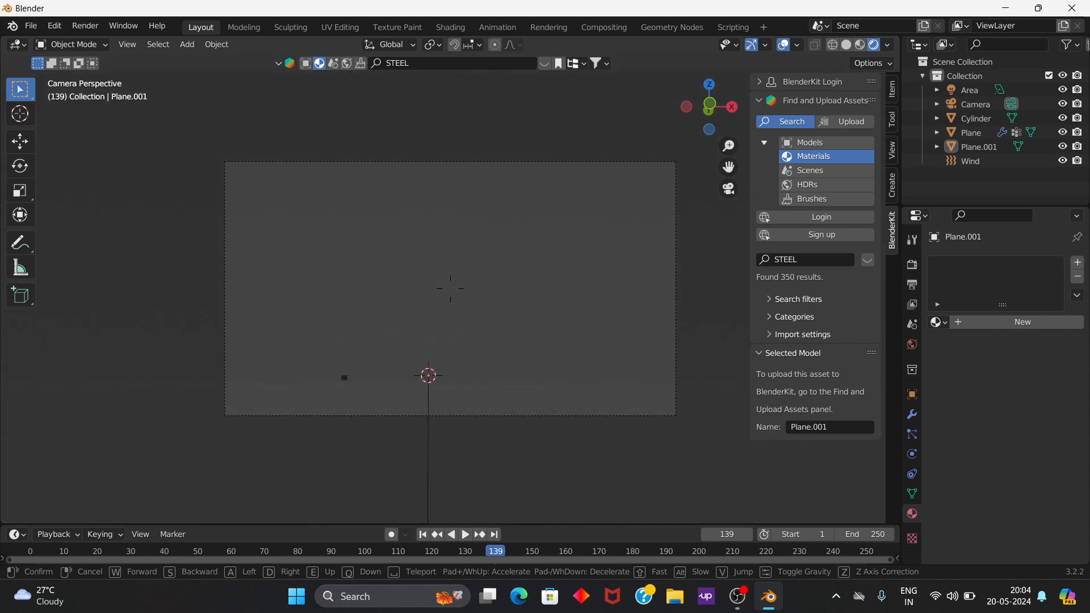
{"action": "key", "text": "e"}
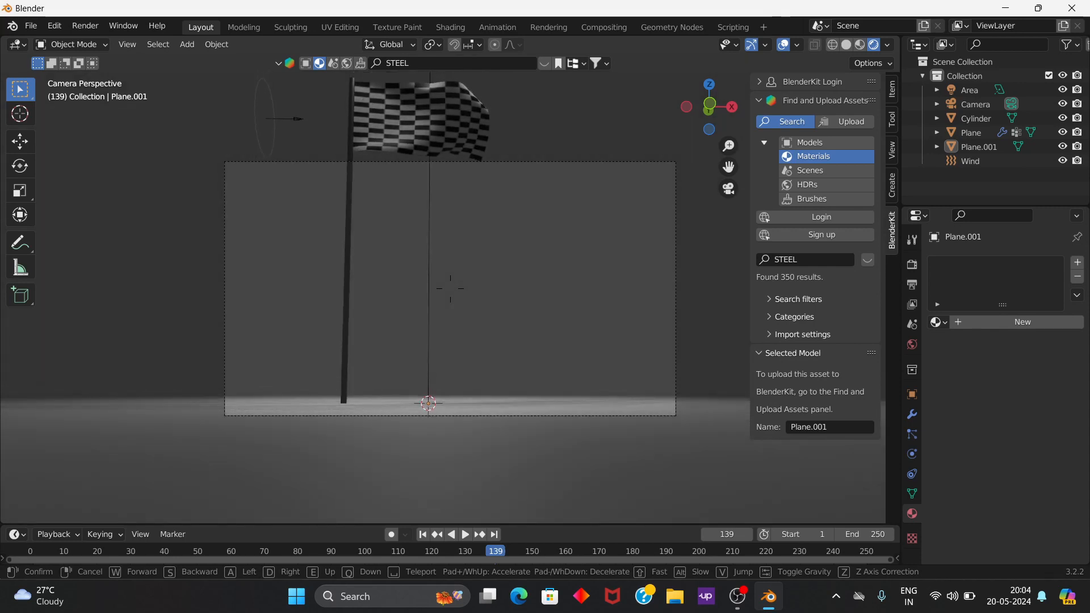
{"action": "key", "text": "e"}
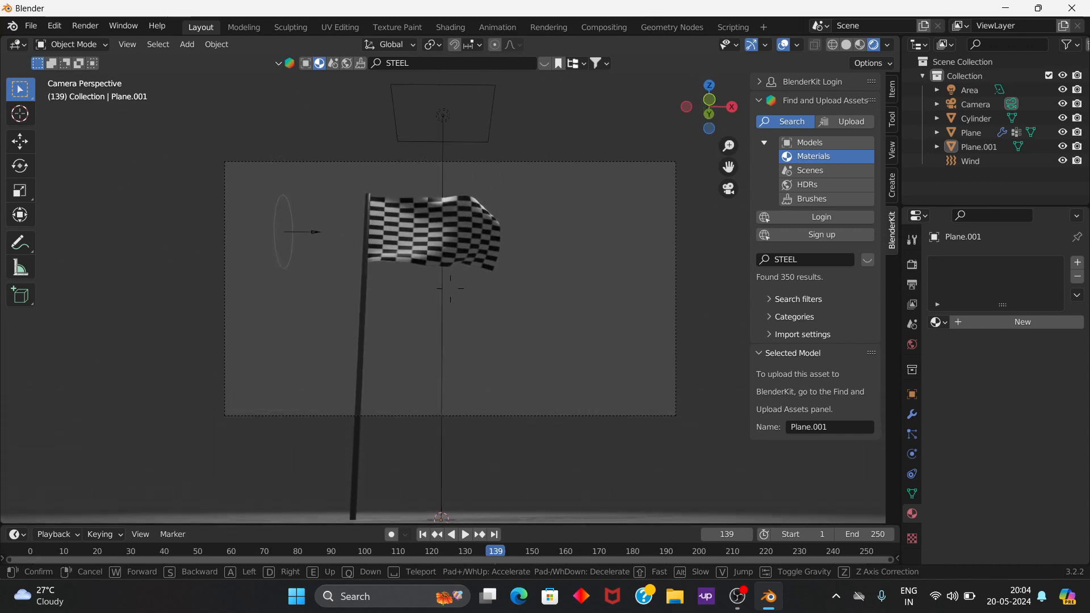
{"action": "left_click", "coordinate": [451, 288]}
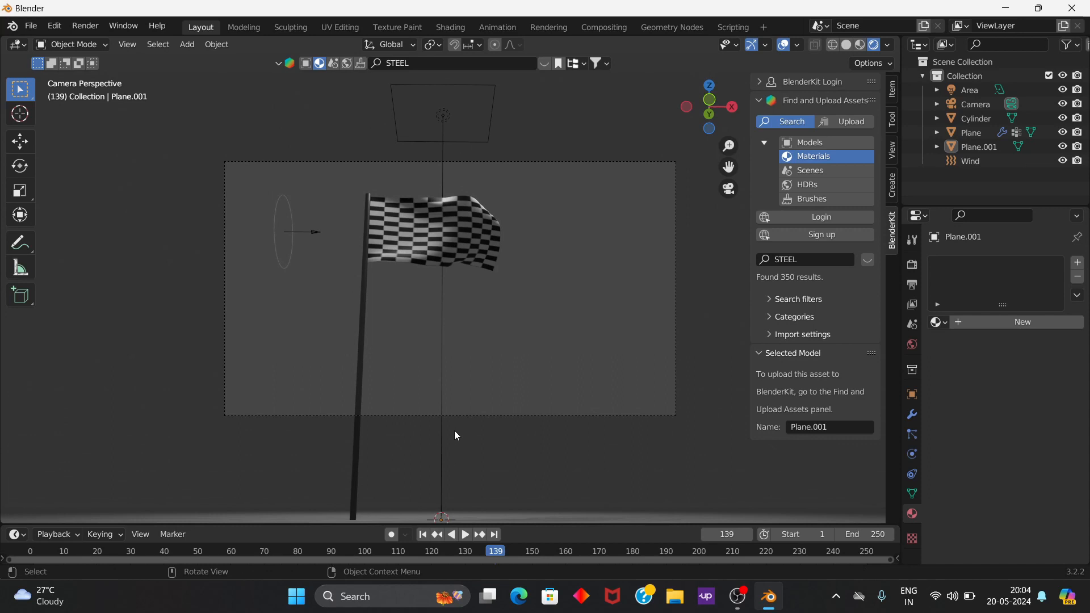
{"action": "key", "text": "shift+grave"}
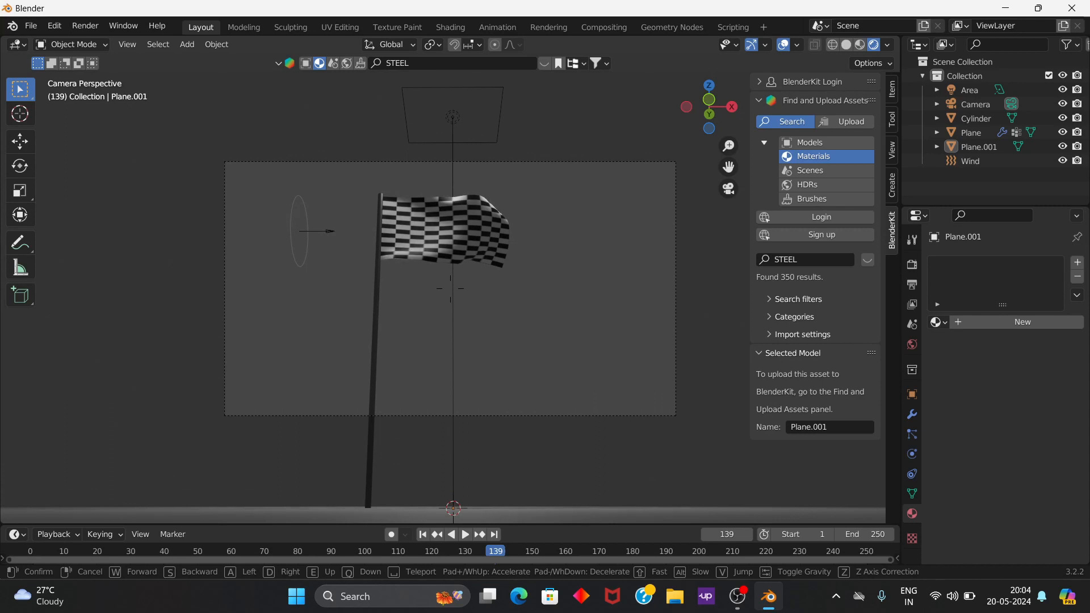
{"action": "left_click", "coordinate": [450, 288]}
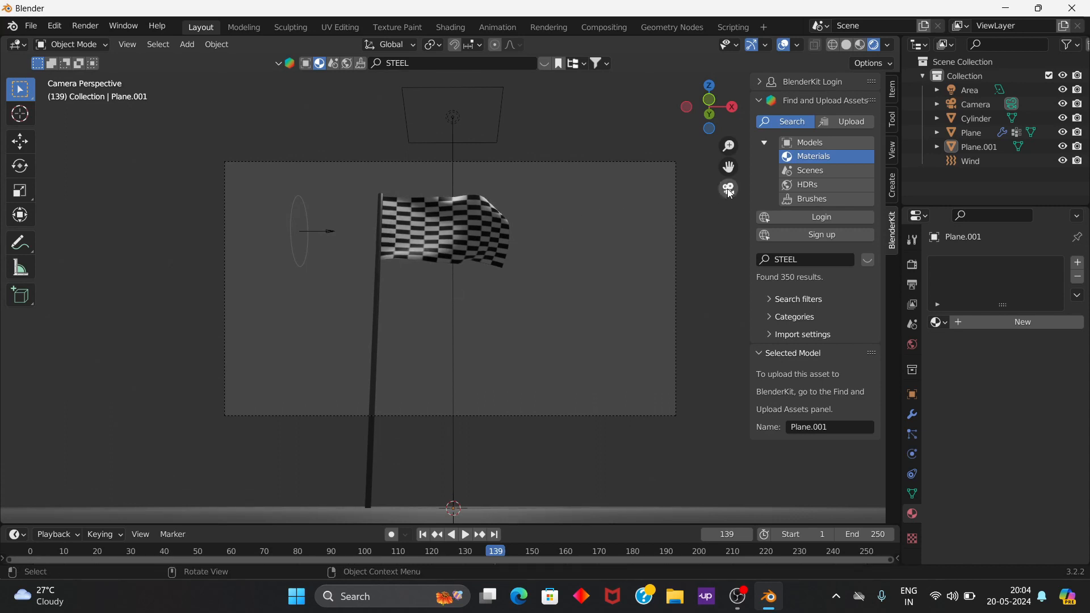
Step: Render the current frame 139 as an image, inspect the rendered flag, and close the render window
{"action": "scroll", "coordinate": [326, 270], "scroll_direction": "up", "scroll_amount": 3}
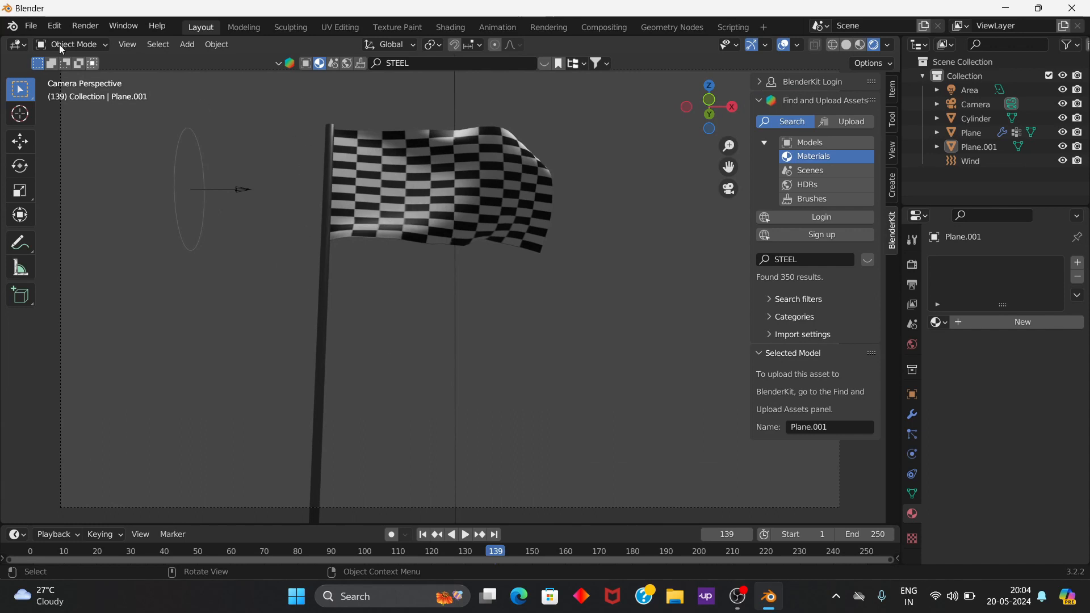
{"action": "left_click", "coordinate": [78, 33]}
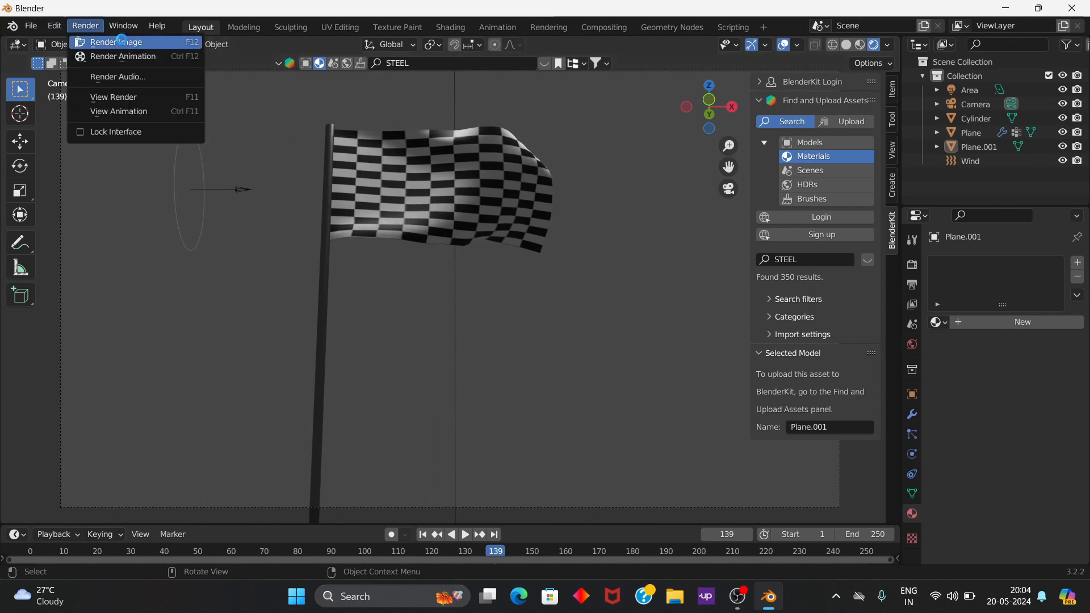
{"action": "left_click", "coordinate": [98, 39]}
{"action": "scroll", "coordinate": [578, 207], "scroll_direction": "down", "scroll_amount": 3}
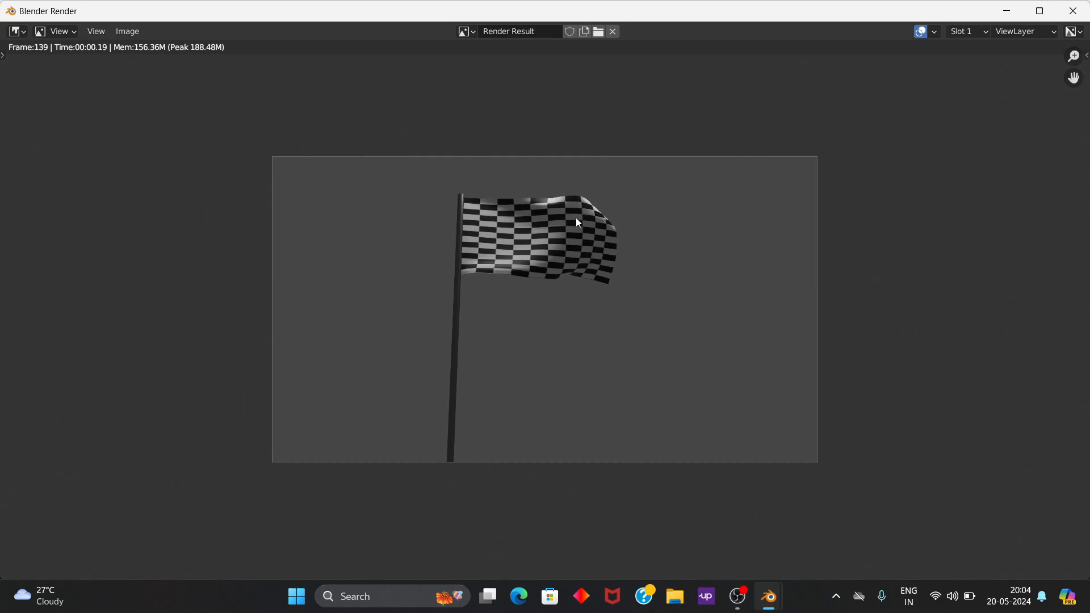
{"action": "scroll", "coordinate": [577, 223], "scroll_direction": "up", "scroll_amount": 1}
{"action": "left_click", "coordinate": [1072, 10]}
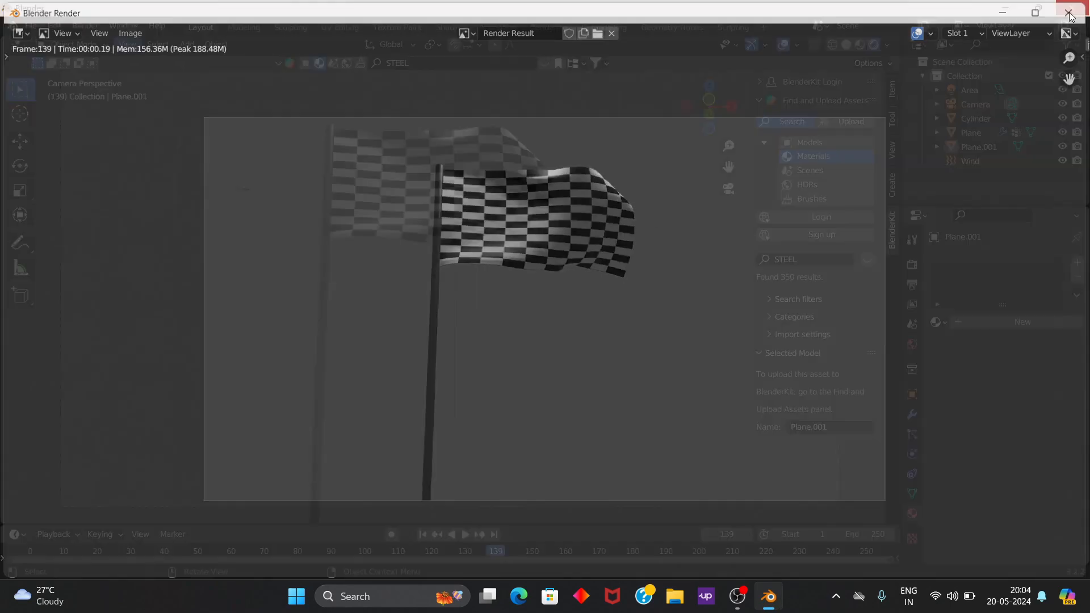
{"action": "left_click", "coordinate": [85, 26]}
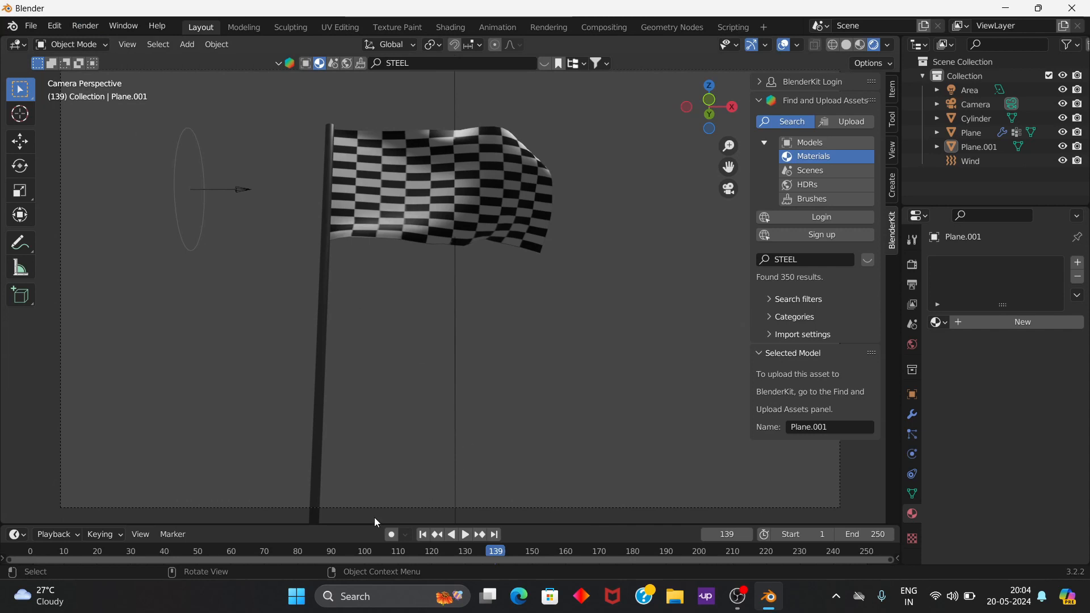
Step: Play the flag simulation from frame 0 through the camera, stop it at frame 163, and inspect the flag and ground from outside the camera
{"action": "left_click", "coordinate": [147, 552]}
{"action": "key", "text": "space"}
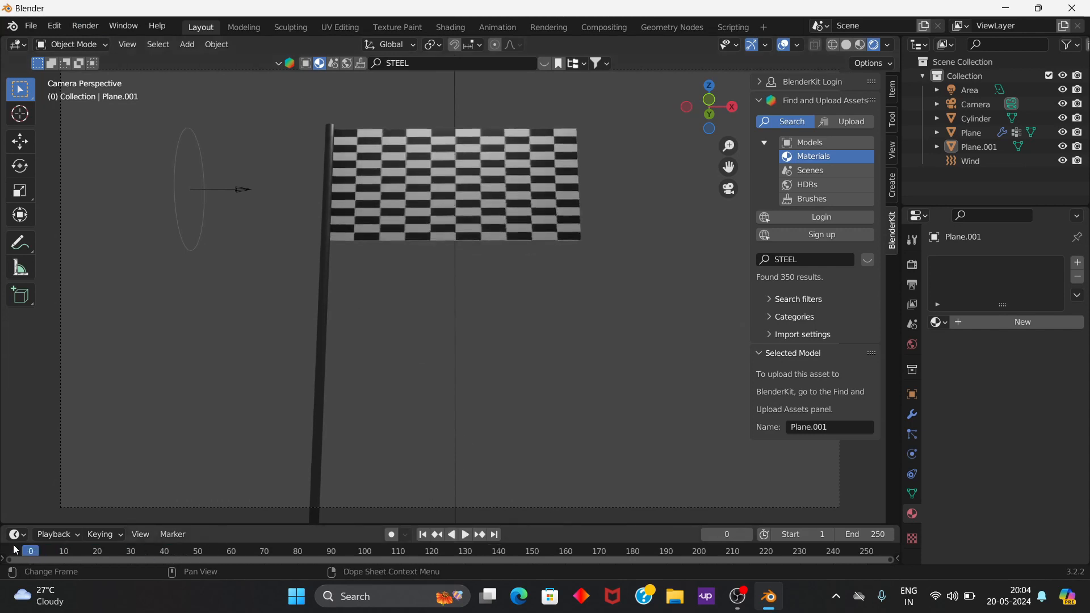
{"action": "key", "text": "space"}
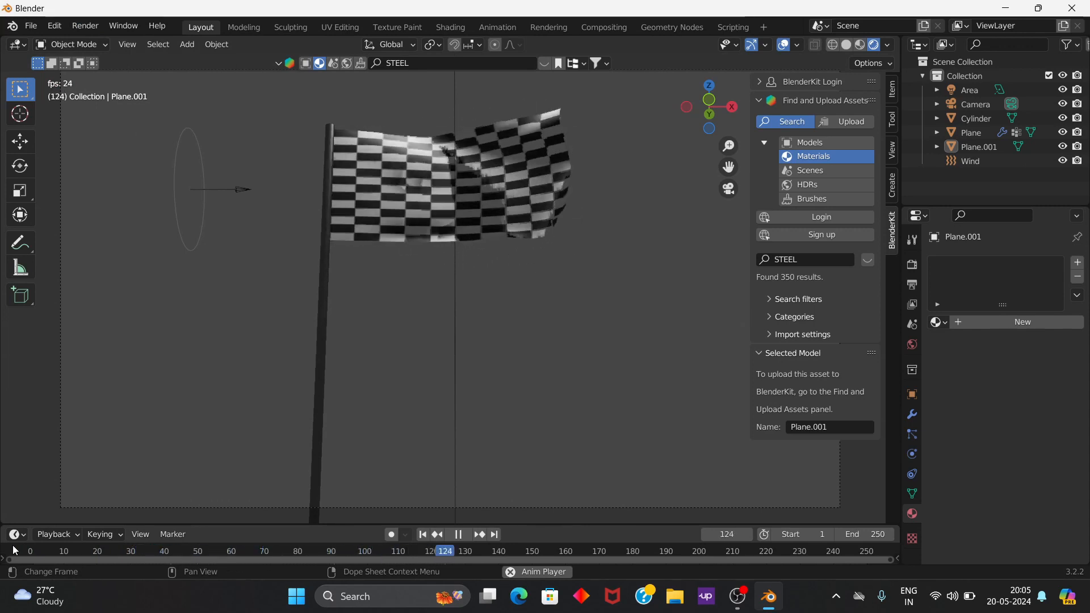
{"action": "key", "text": "space"}
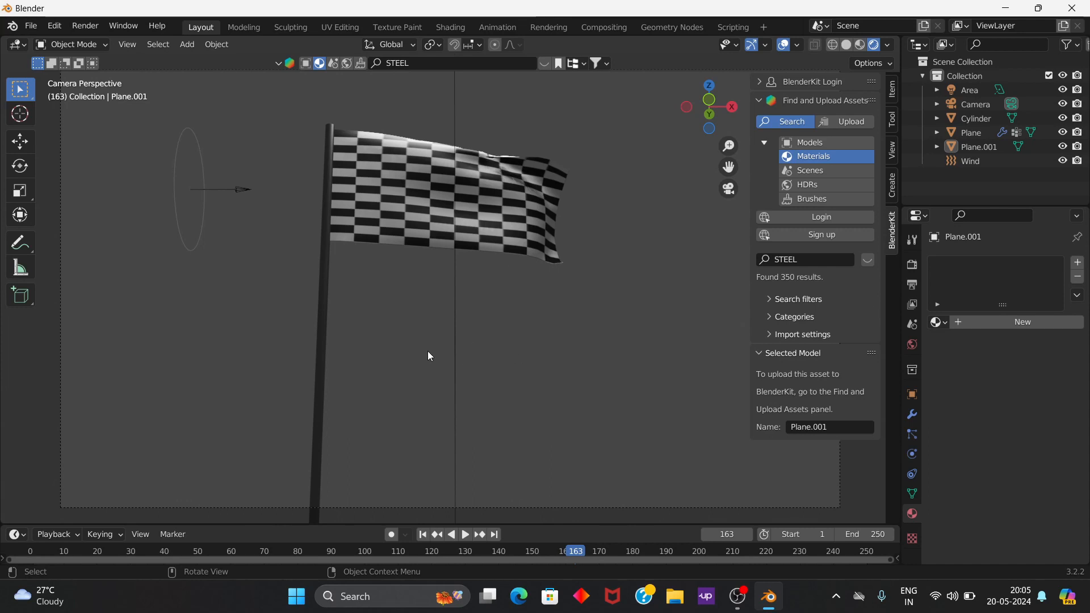
{"action": "middle_click_drag", "start_coordinate": [431, 355], "coordinate": [466, 410]}
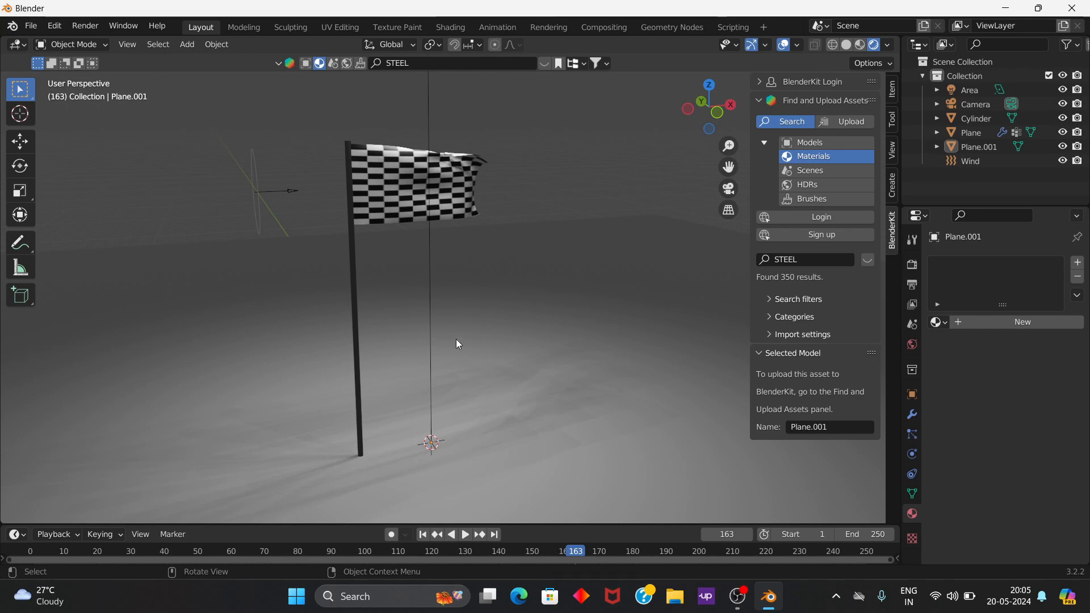
{"action": "middle_click_drag", "start_coordinate": [460, 341], "coordinate": [418, 391]}
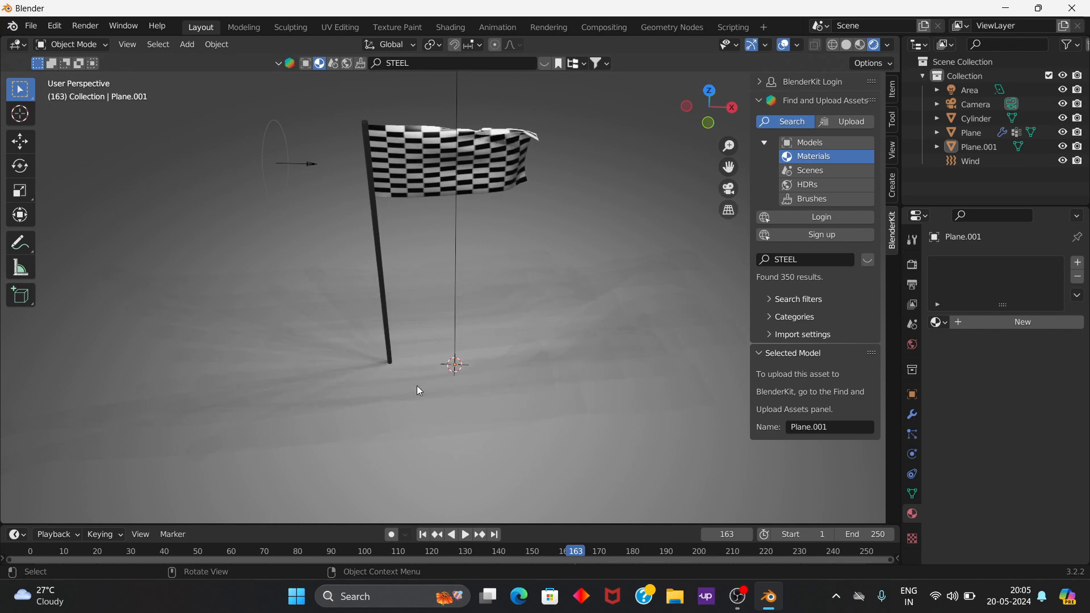